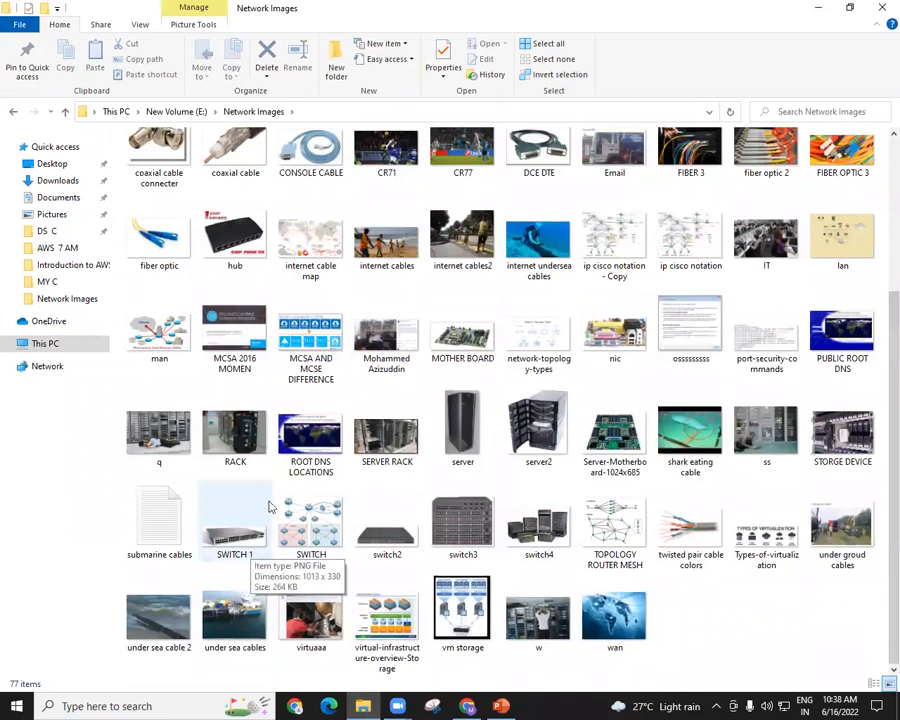
click(252, 438)
right_click(256, 442)
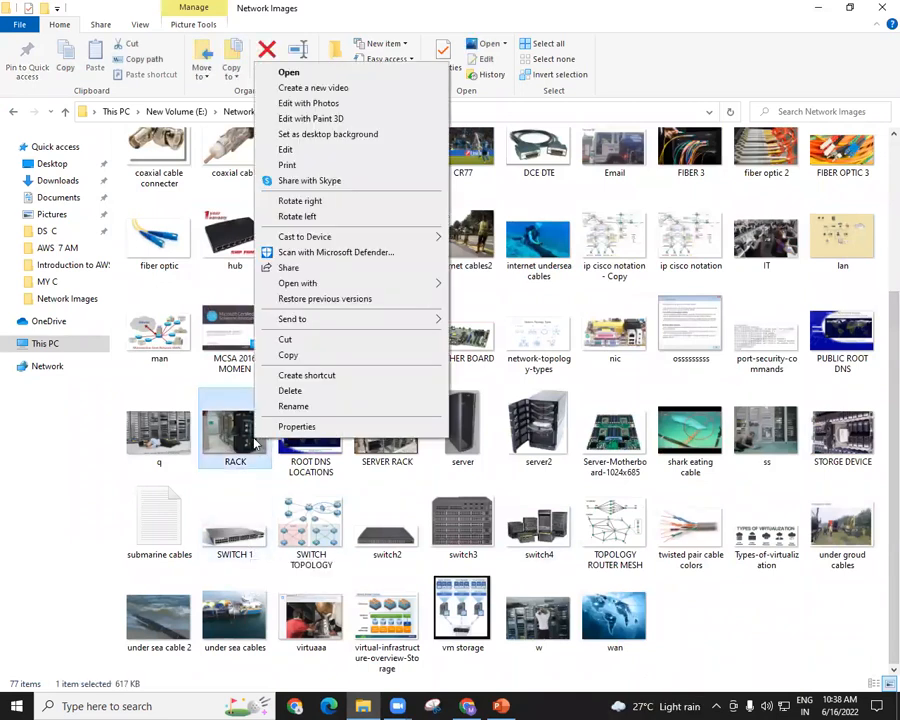
right_click(766, 438)
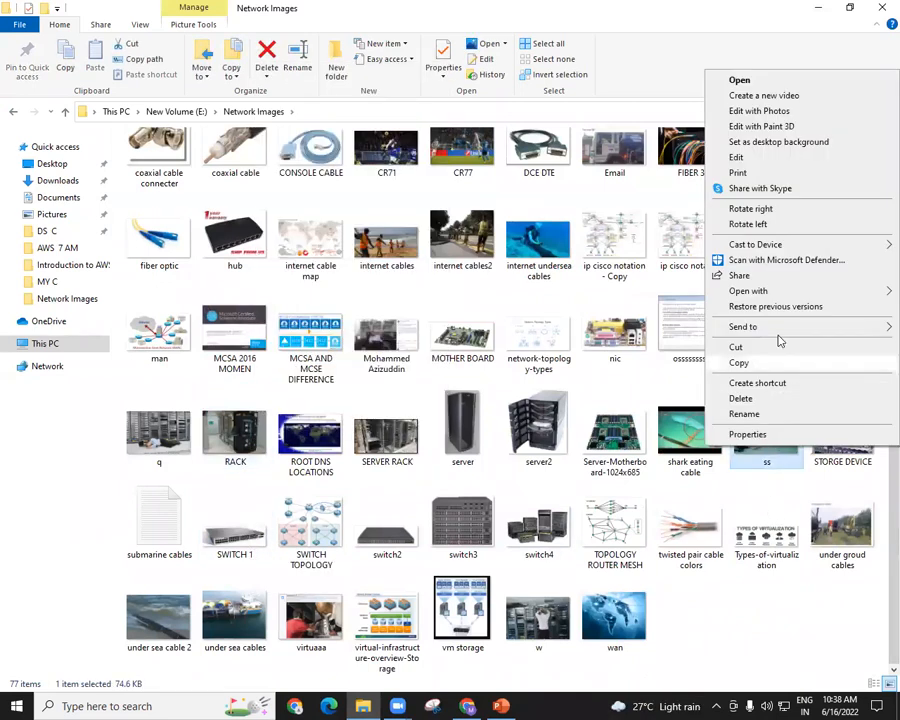
click(765, 306)
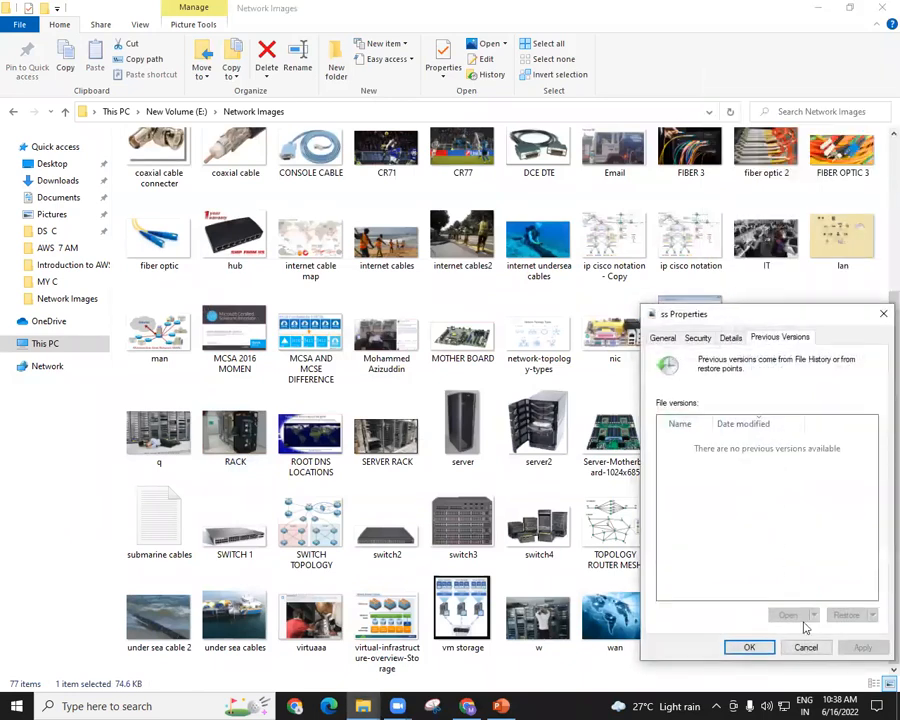
click(804, 647)
Open the ss image from the Network Images folder in Paint.
right_click(766, 438)
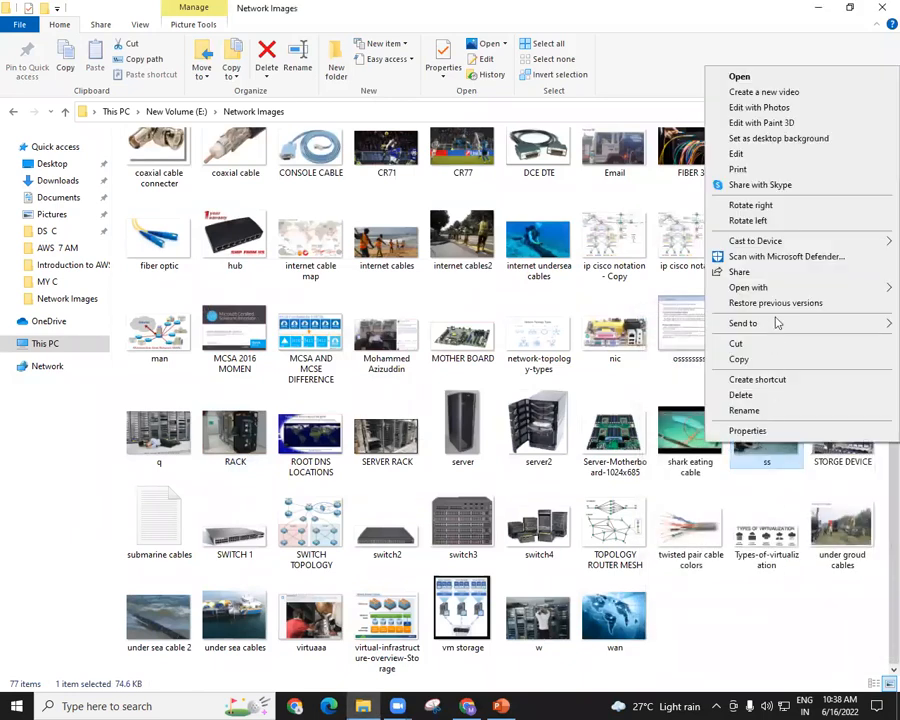
mouse_move(760, 288)
click(565, 287)
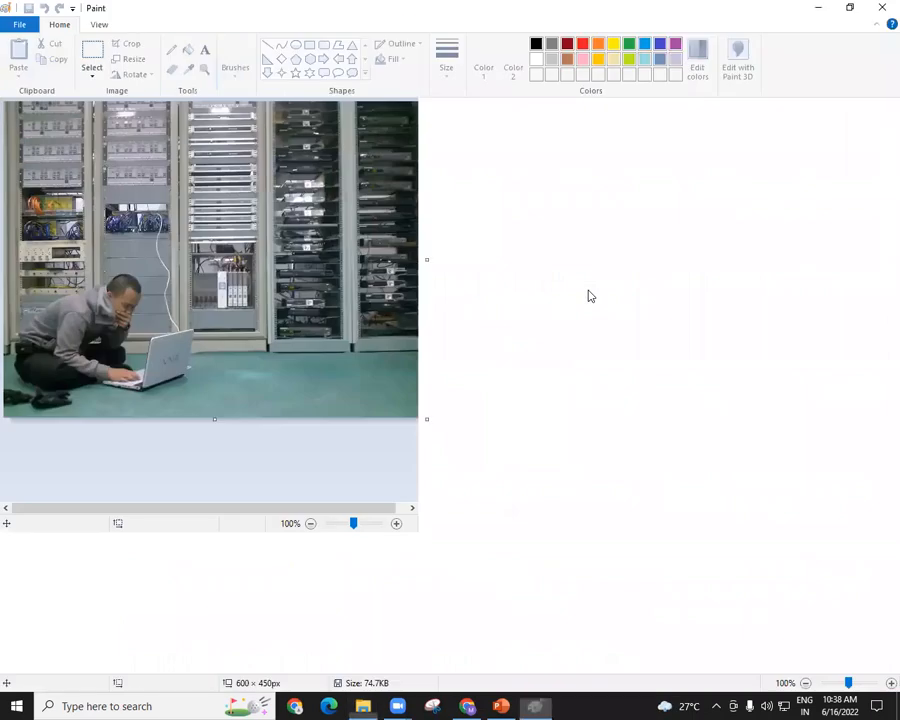
click(878, 689)
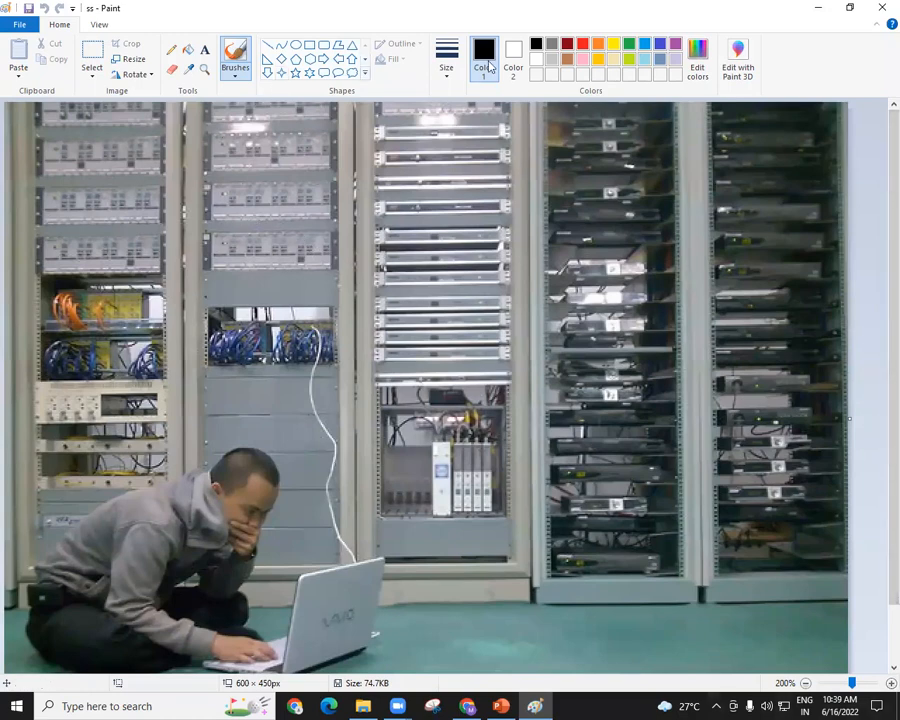
Mark each of the five server racks in the ss image with one yellow brush stroke.
click(613, 43)
click(236, 78)
click(263, 96)
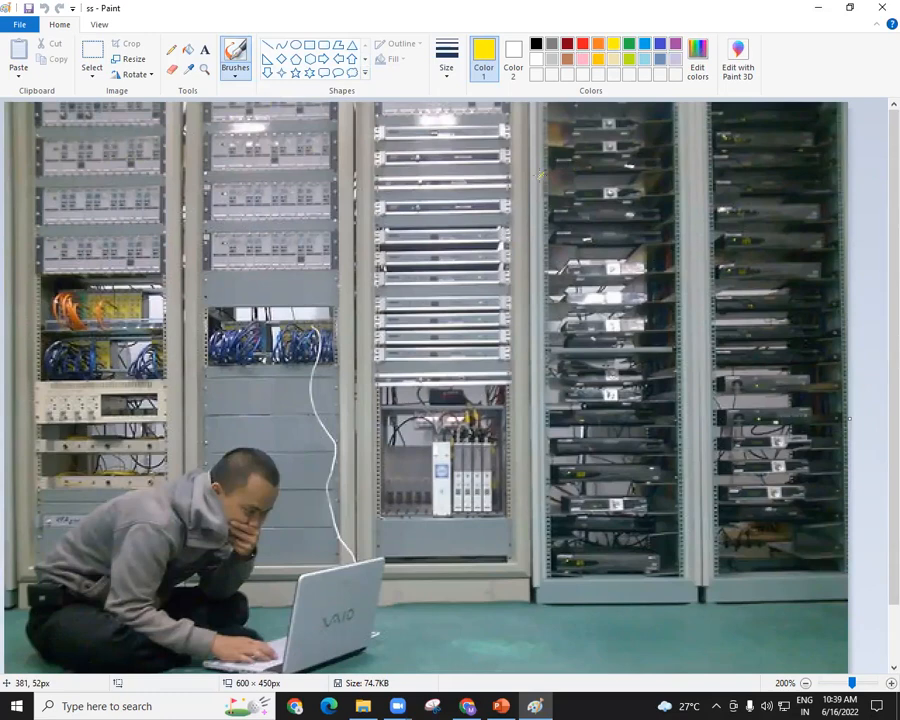
drag(114, 147, 118, 329)
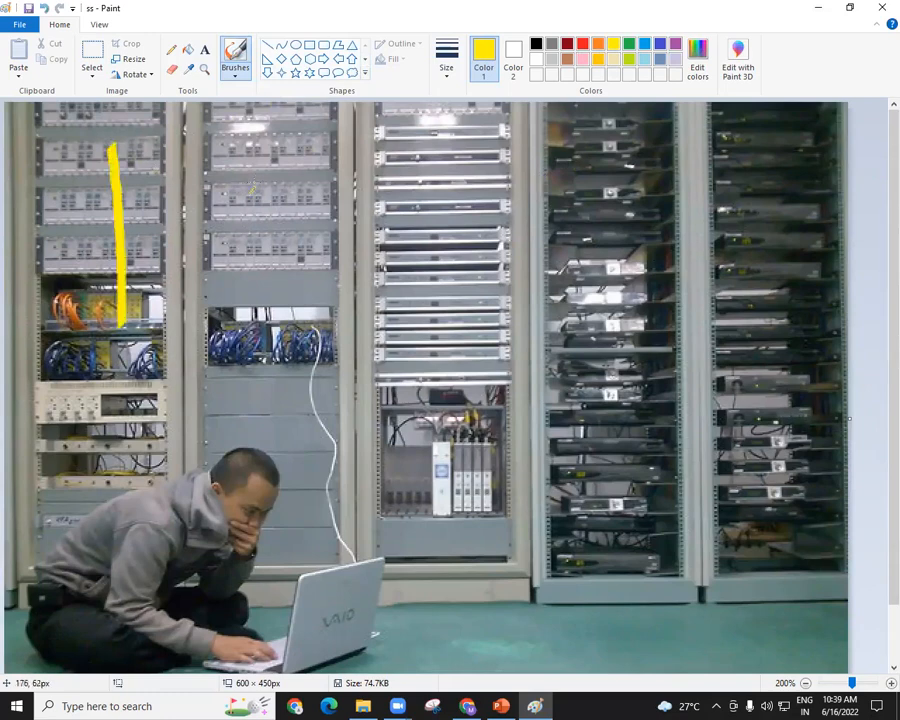
drag(254, 184, 260, 290)
drag(401, 224, 420, 378)
drag(535, 282, 548, 386)
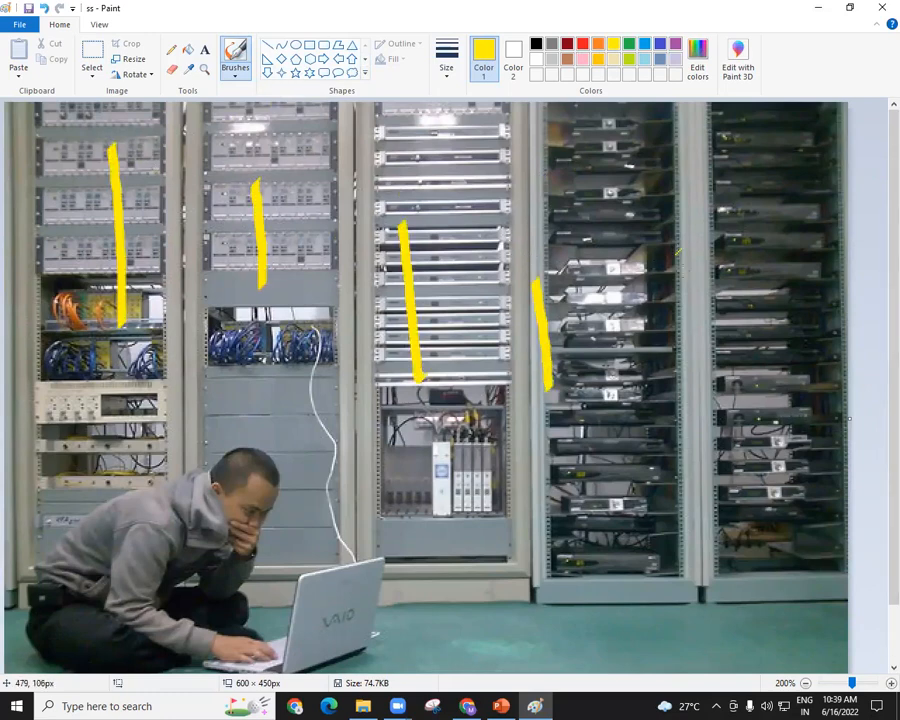
drag(683, 272, 718, 416)
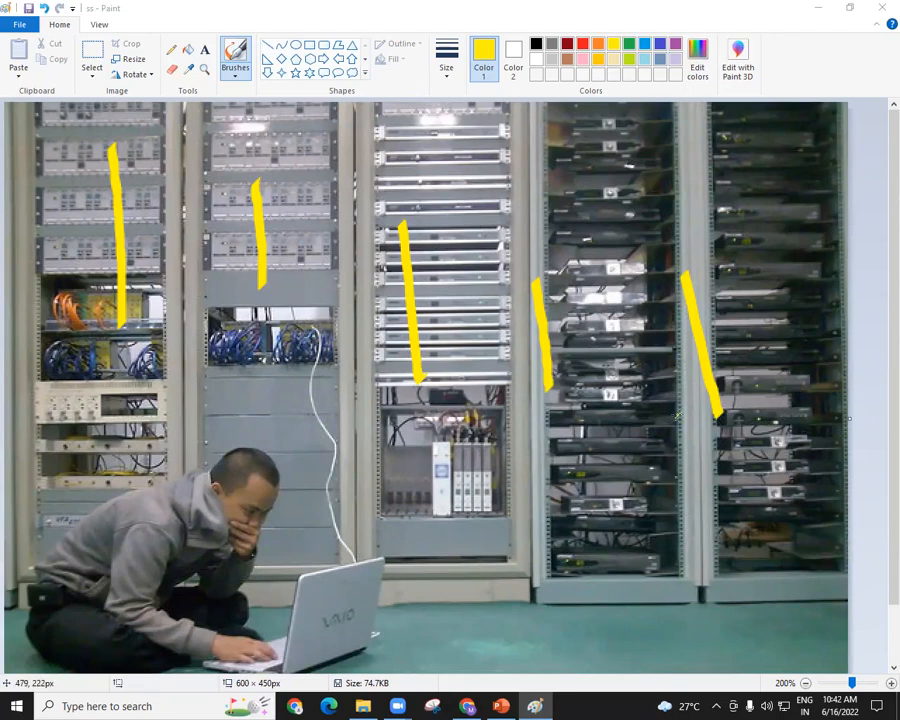
Undo all the yellow strokes and close the ss image without saving.
key(ctrl+z)
key(ctrl+z)
key(ctrl+z)
key(ctrl+z)
key(ctrl+z)
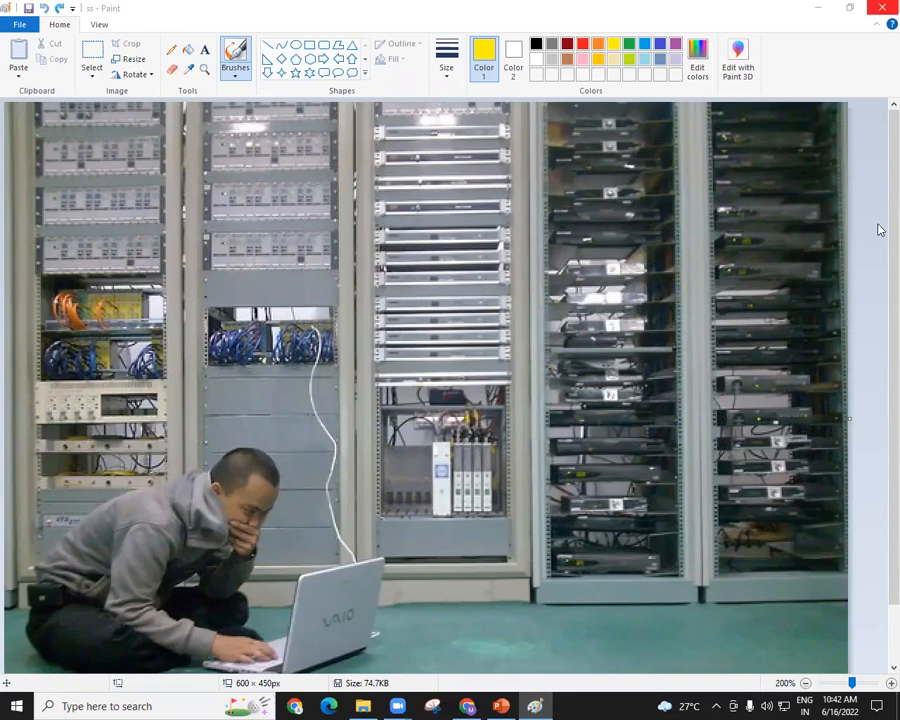
click(882, 7)
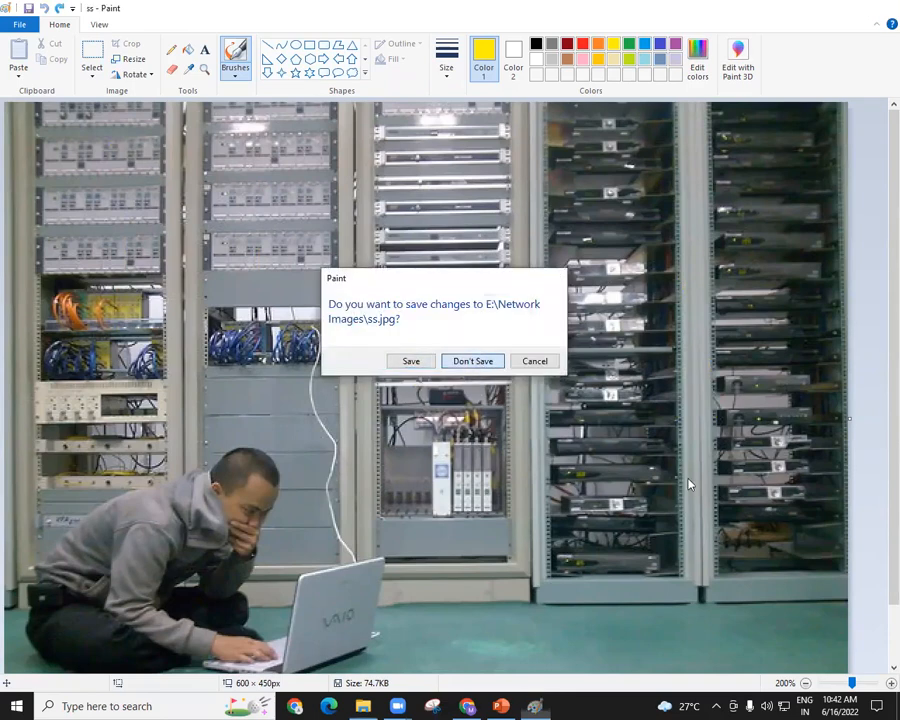
key(Return)
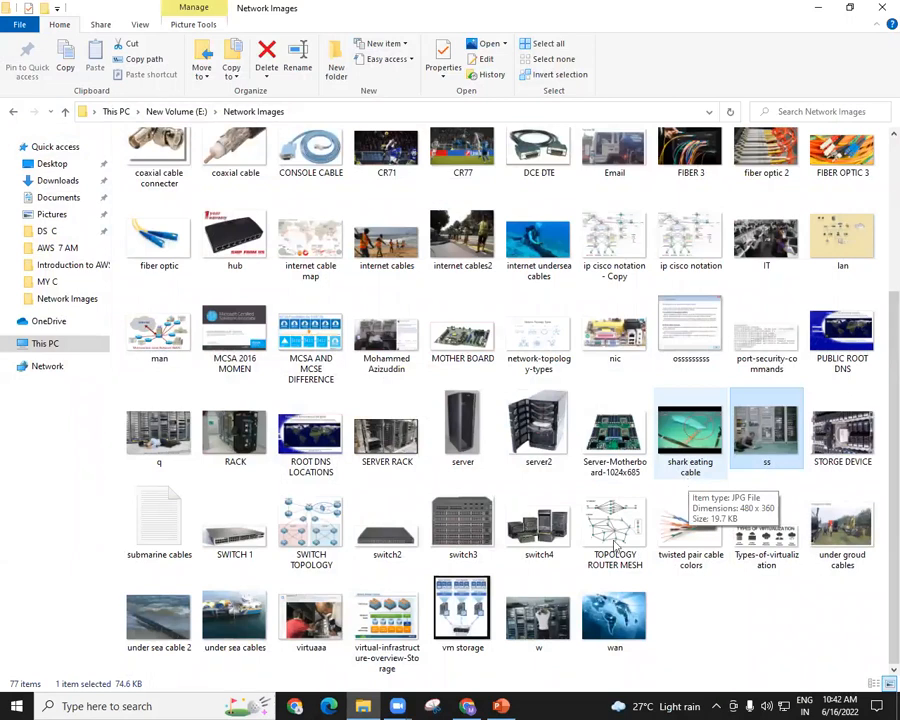
Open the SERVER RACK image from the Network Images folder in Paint.
right_click(398, 449)
mouse_move(517, 289)
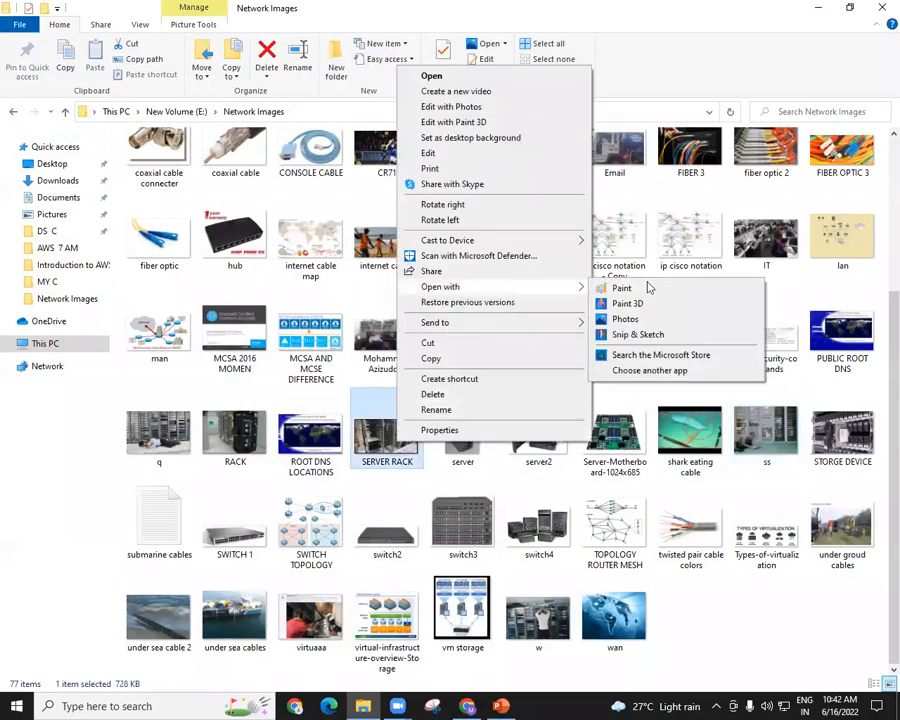
click(645, 289)
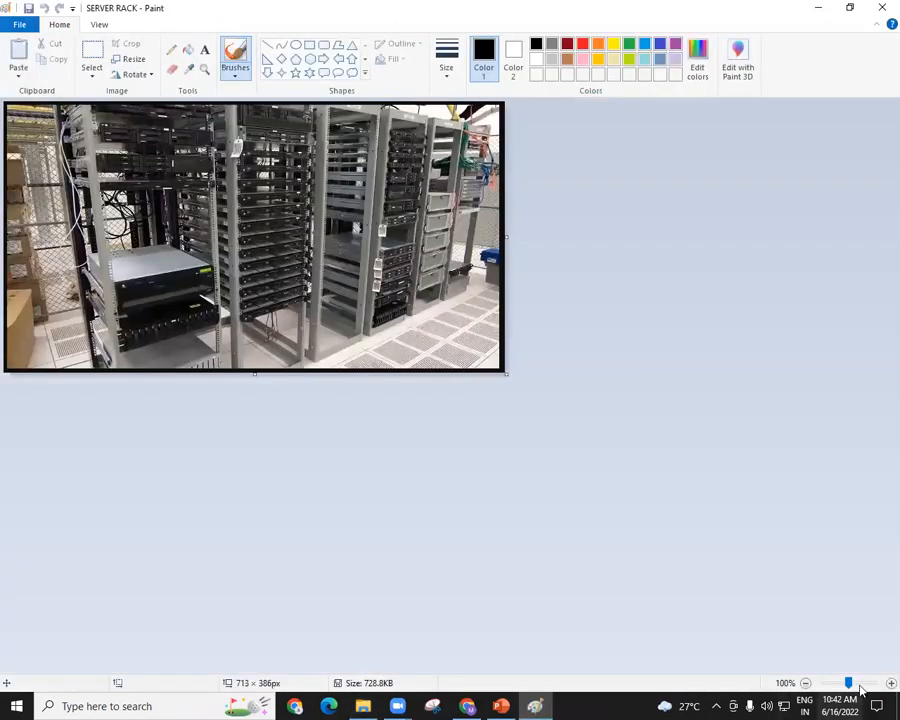
click(892, 683)
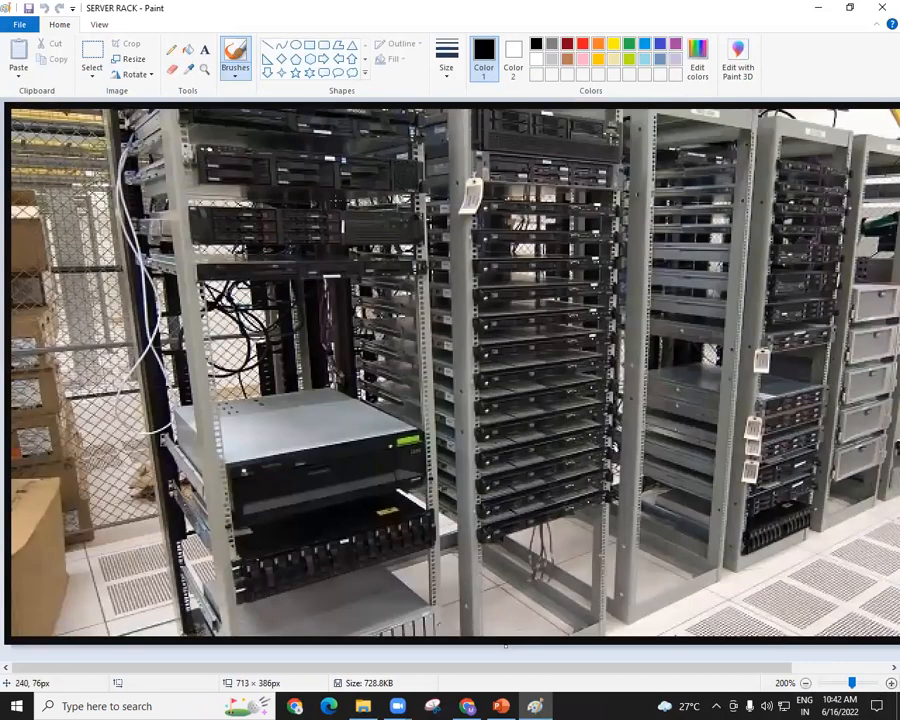
Outline the front face of the large grey-topped server in yellow with the brush, and undo the outline.
click(613, 45)
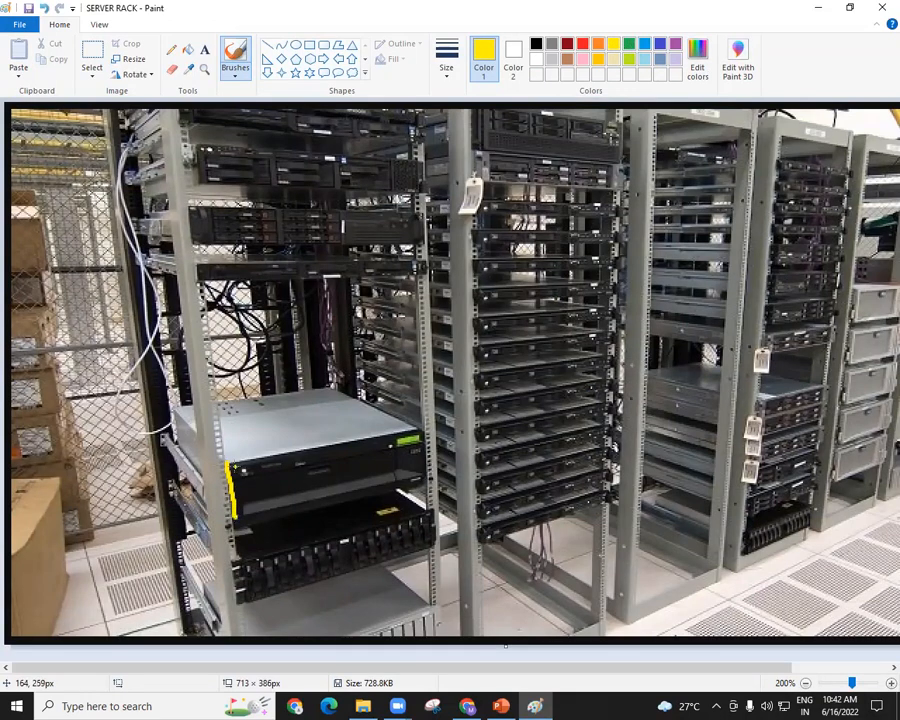
mouse_move(230, 463)
mouse_down()
mouse_move(415, 429)
mouse_move(414, 480)
mouse_move(233, 512)
mouse_up()
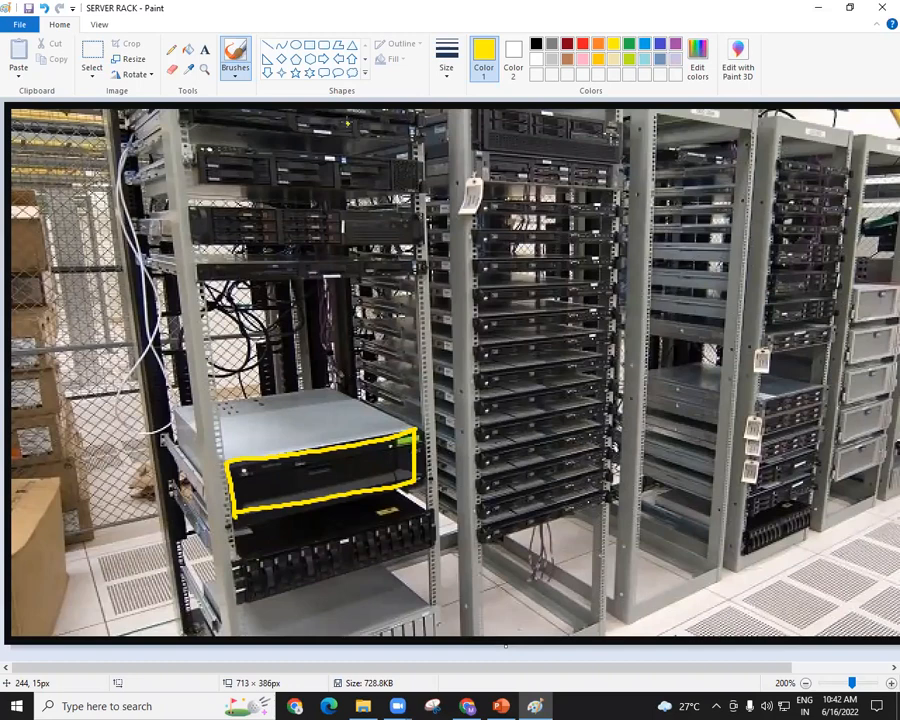
key(ctrl+z)
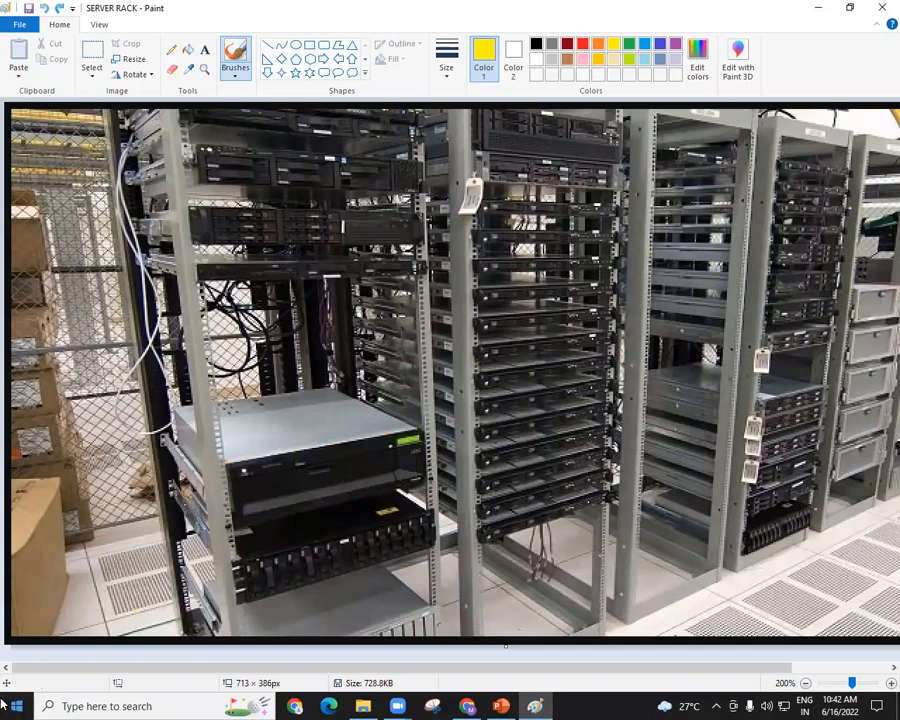
Open a new blank Paint canvas and draw a large red rectangle freehand around its middle.
key(super)
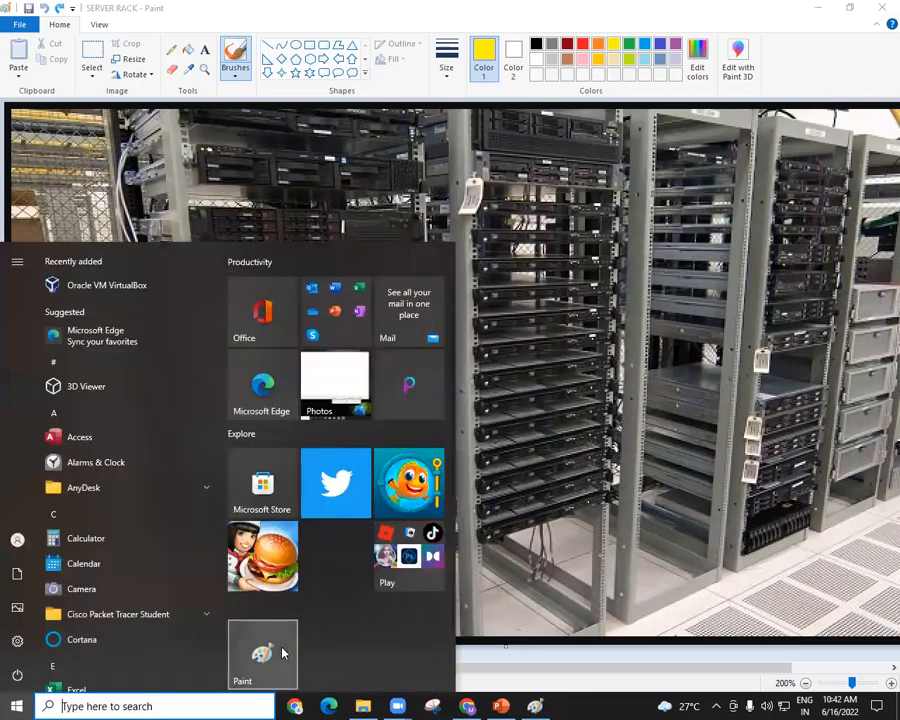
click(262, 653)
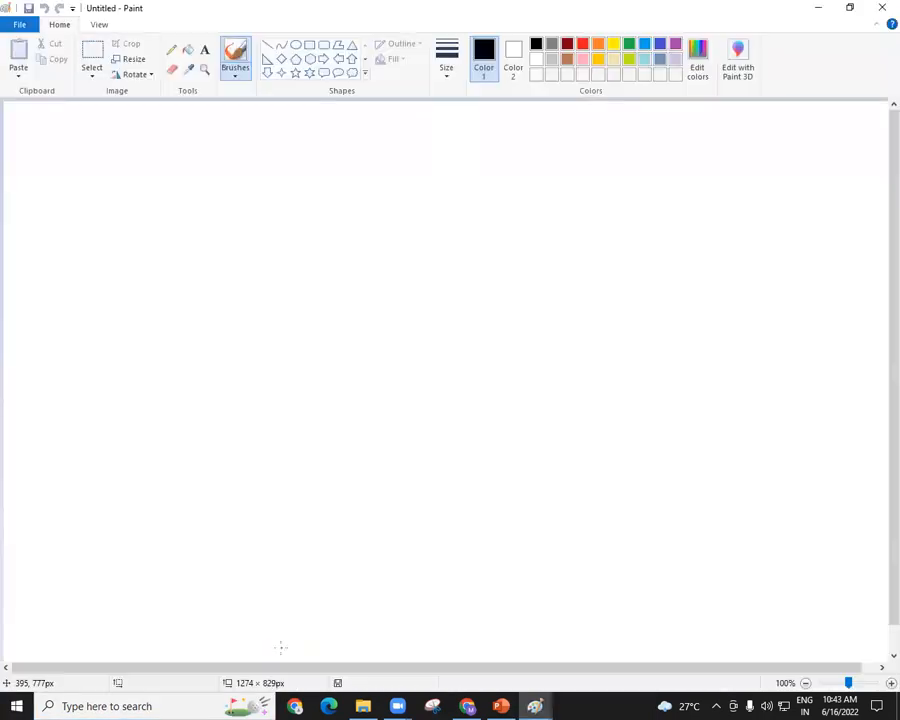
click(665, 171)
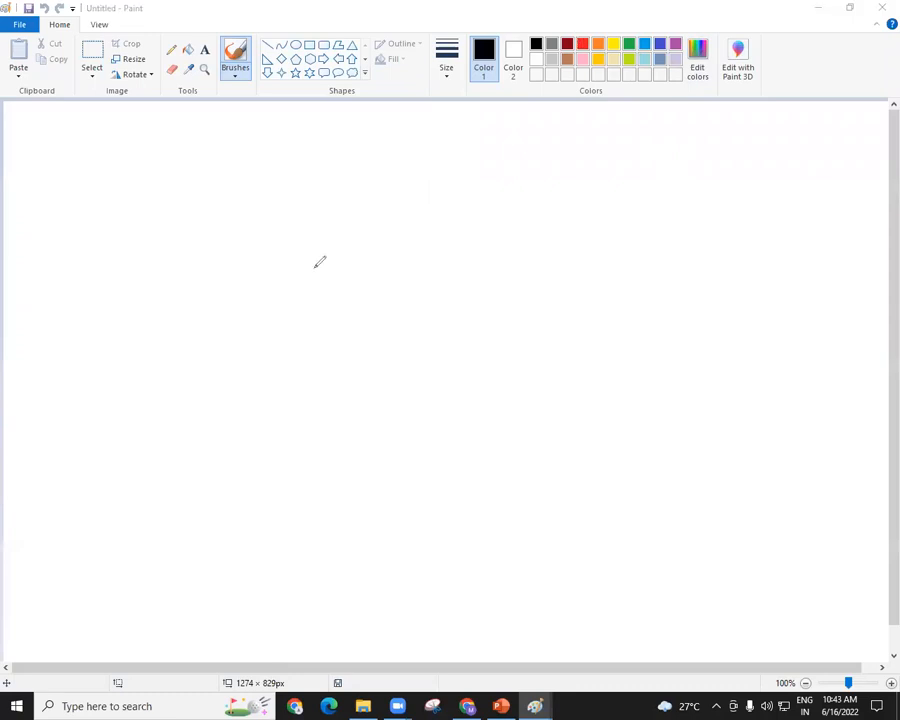
mouse_move(294, 240)
mouse_down()
mouse_move(291, 380)
mouse_move(392, 236)
mouse_move(580, 236)
mouse_up()
drag(291, 378, 588, 373)
drag(579, 236, 581, 372)
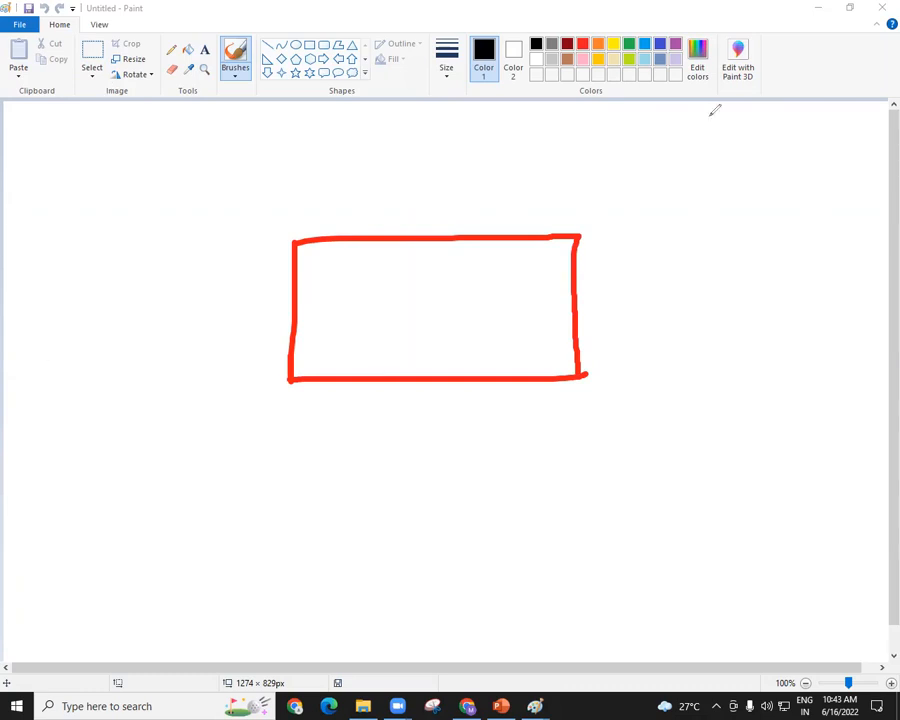
Add black text reading ONE SERVER near the upper-left corner of the canvas.
click(232, 67)
click(205, 50)
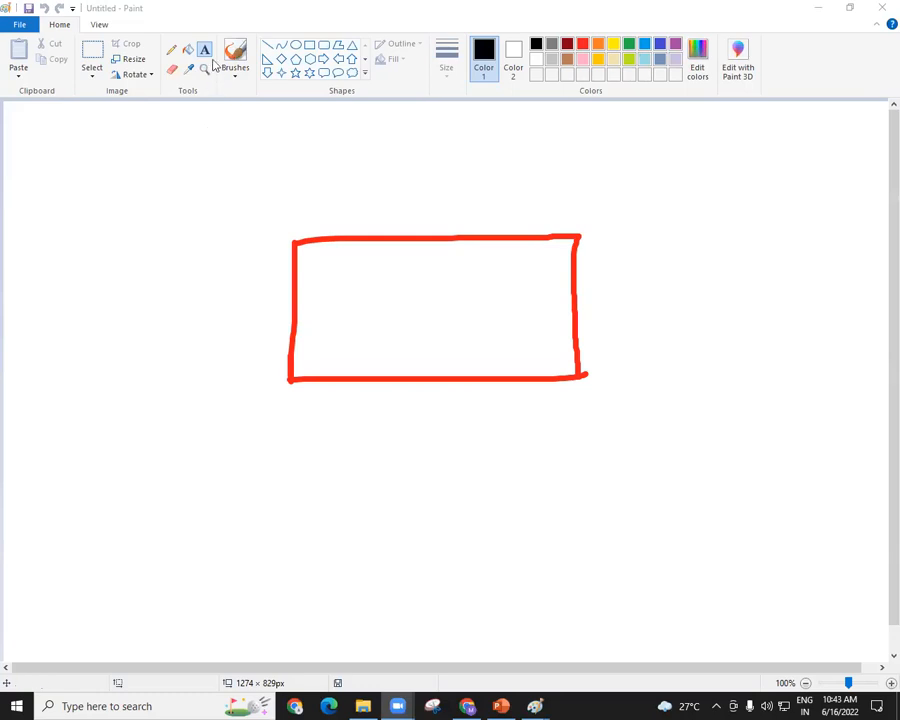
click(537, 47)
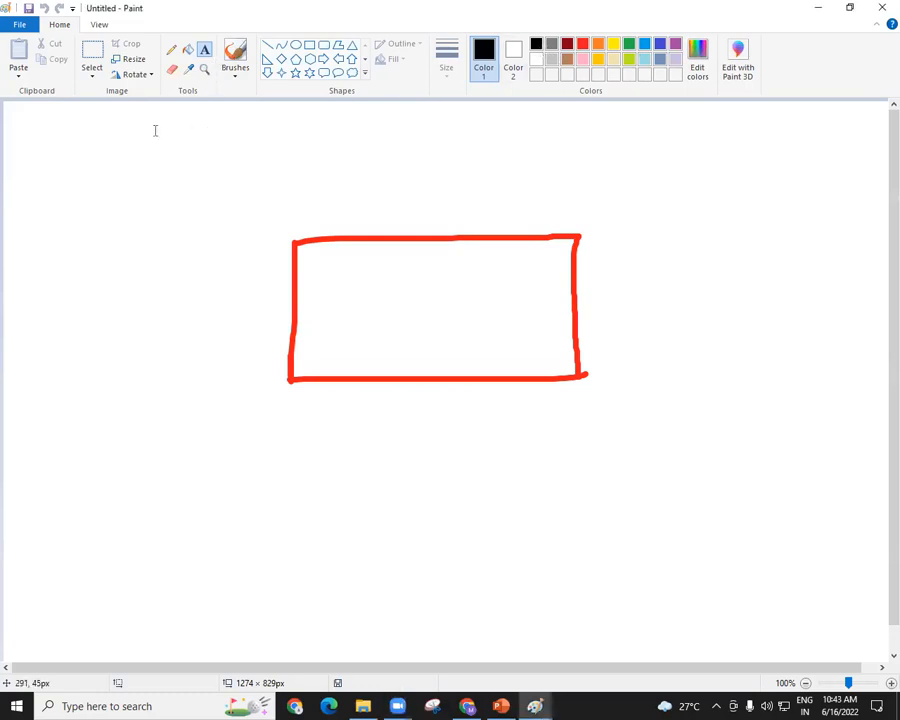
click(54, 127)
text(ONE SERVER)
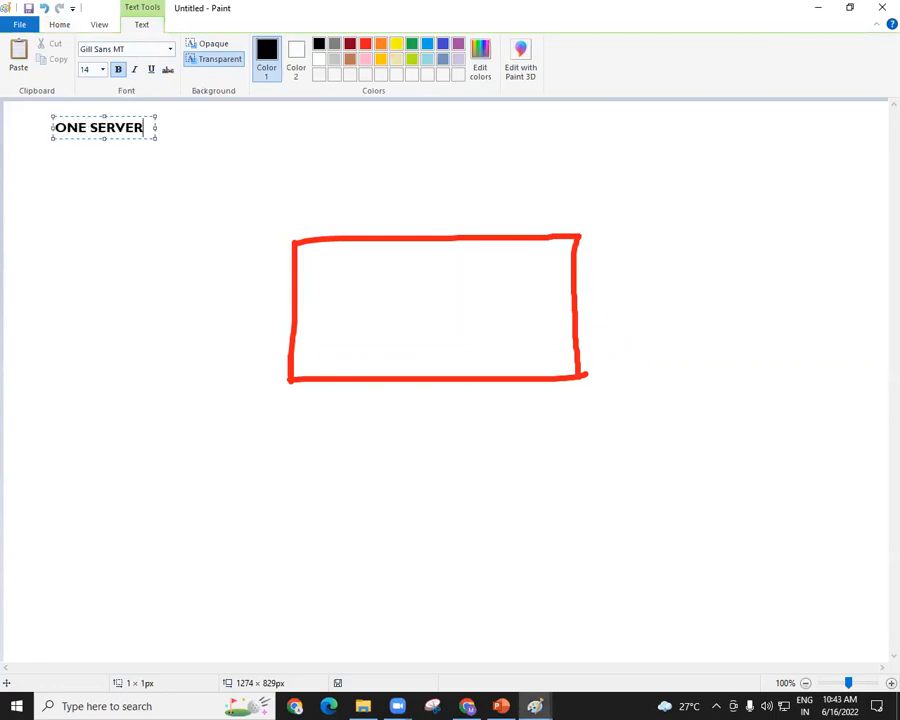
Add the lines ONE OS and ONE APPLICATION below ONE SERVER, widening the text box so each fits on one line.
key(Return)
text(ONE OS)
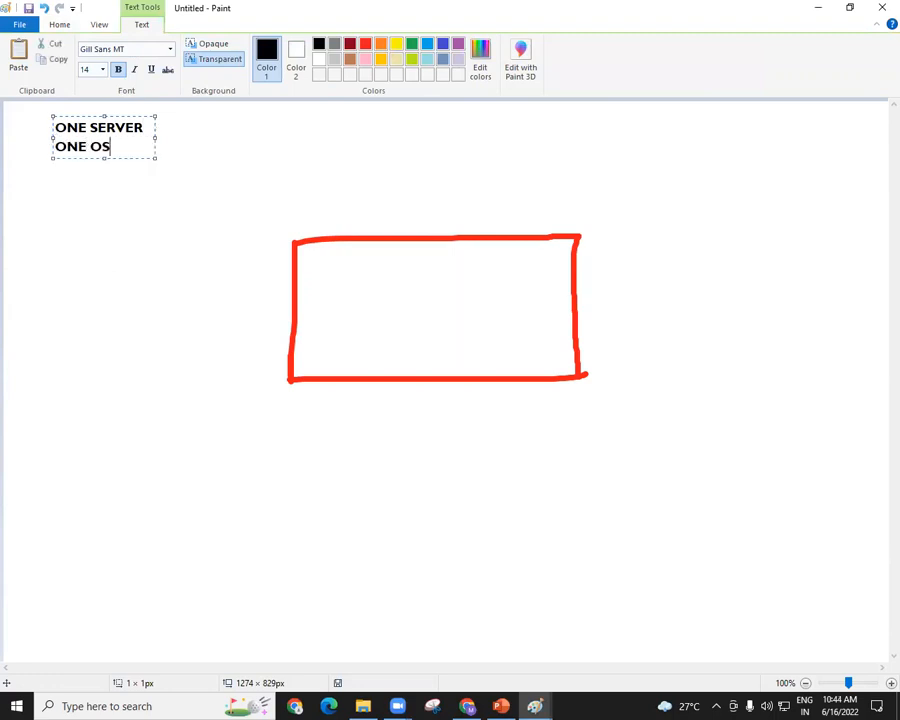
key(Return)
text(ONE )
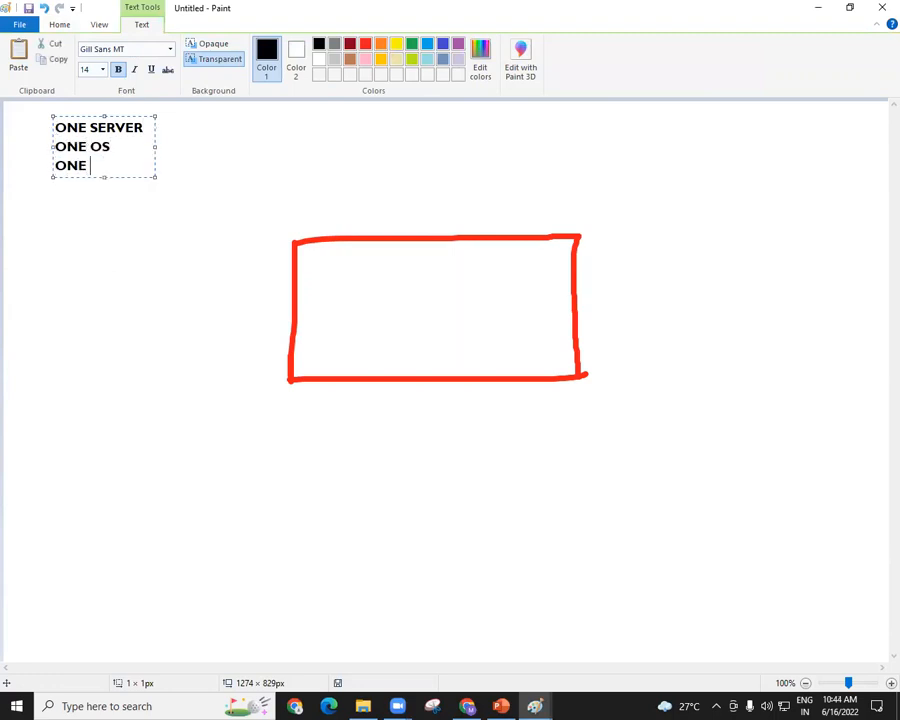
text(APPLICATION)
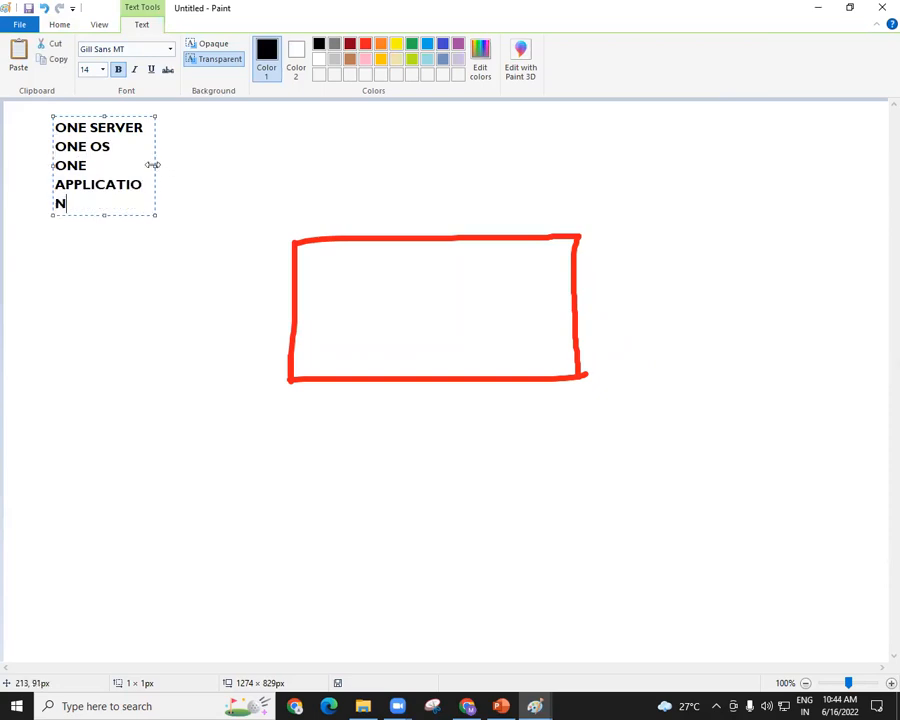
drag(152, 165, 259, 165)
Highlight the ONE SERVER, ONE OS and ONE APPLICATION lines one after another.
drag(158, 128, 48, 124)
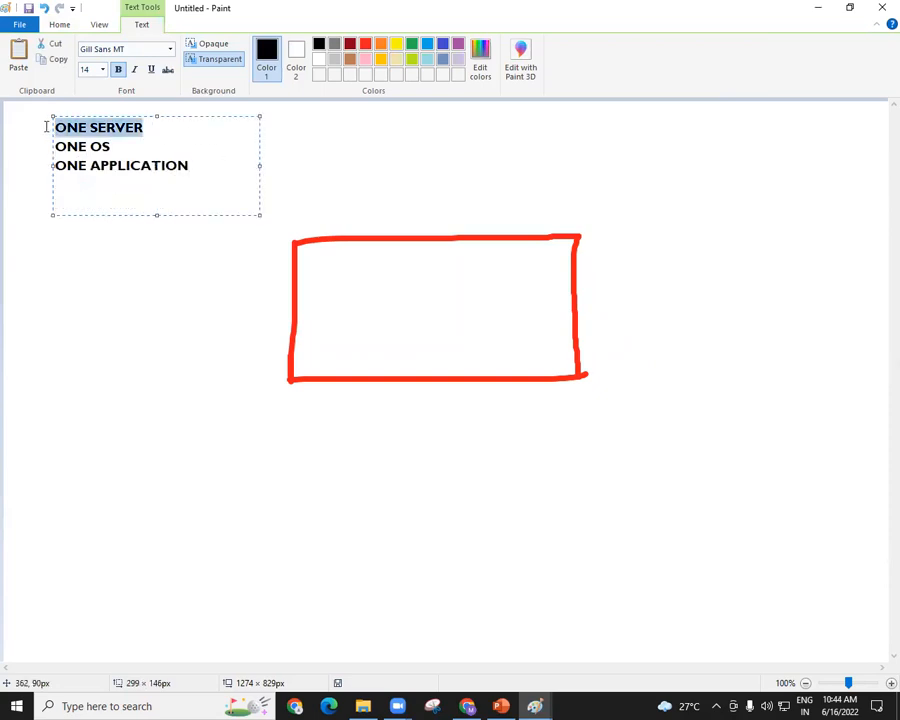
drag(132, 149, 50, 147)
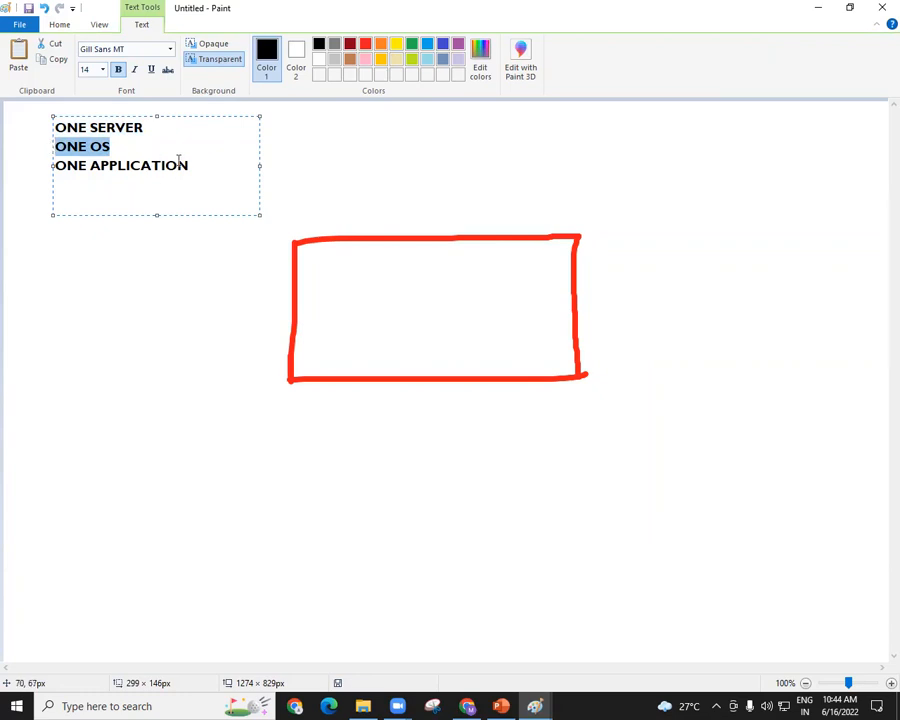
drag(195, 166, 53, 168)
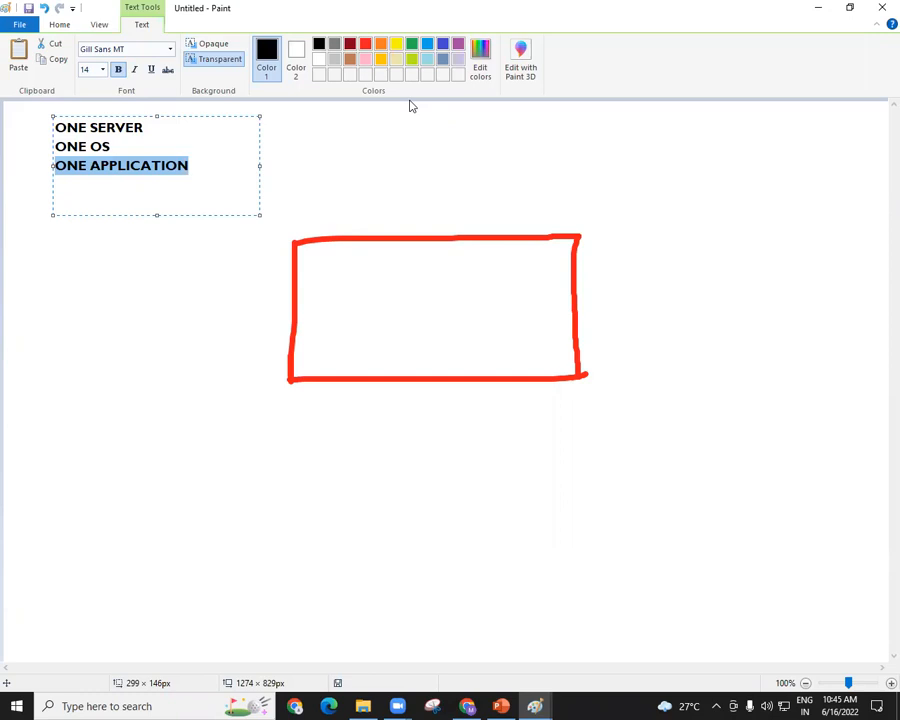
Delete all three lines of text and leave the emptied text box.
click(213, 167)
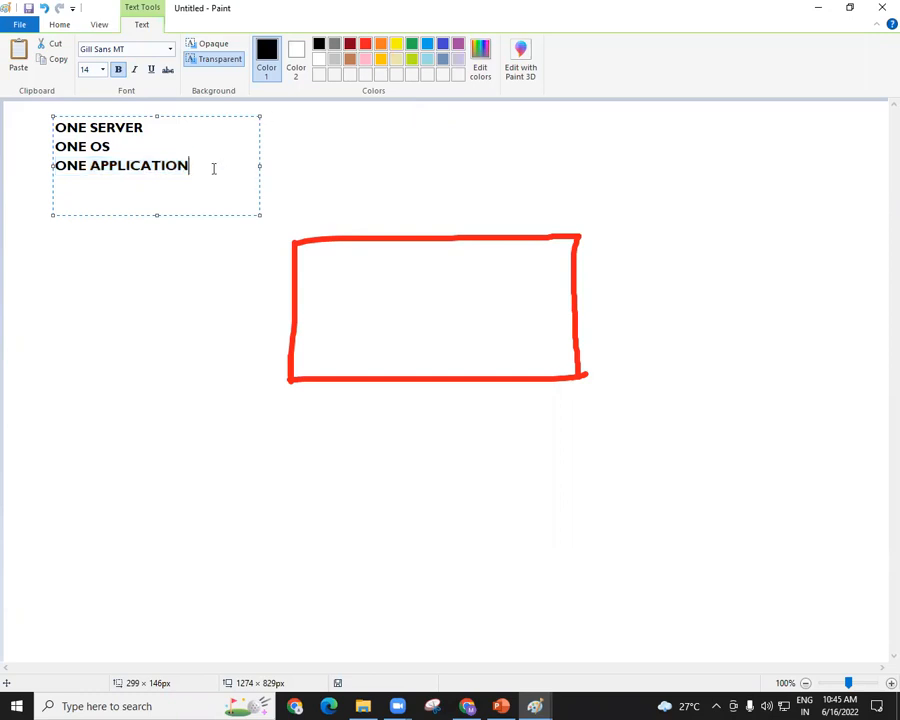
key(ctrl+a)
key(BackSpace)
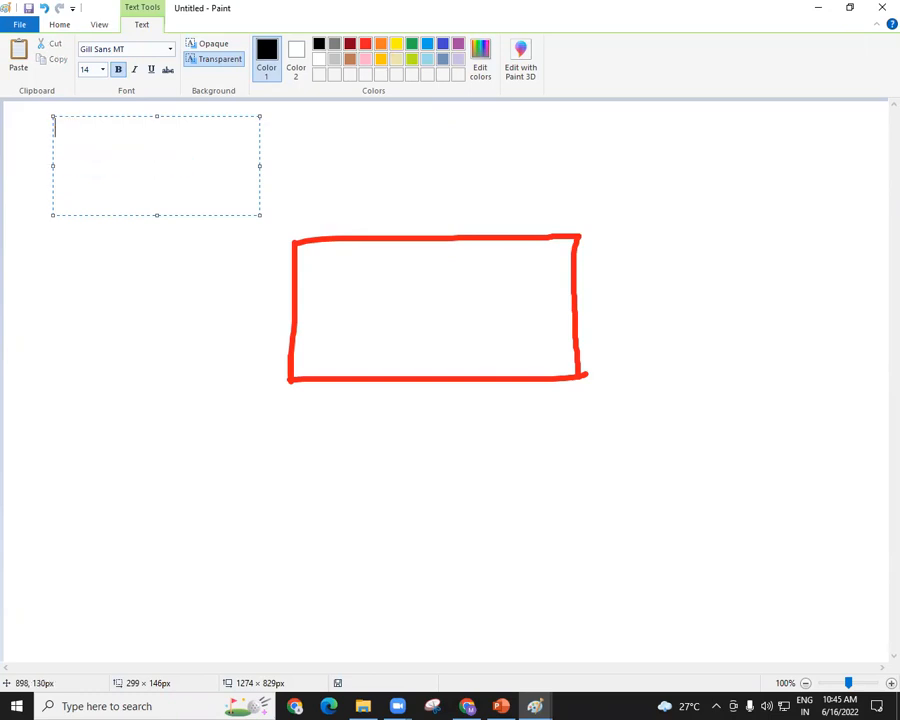
click(793, 251)
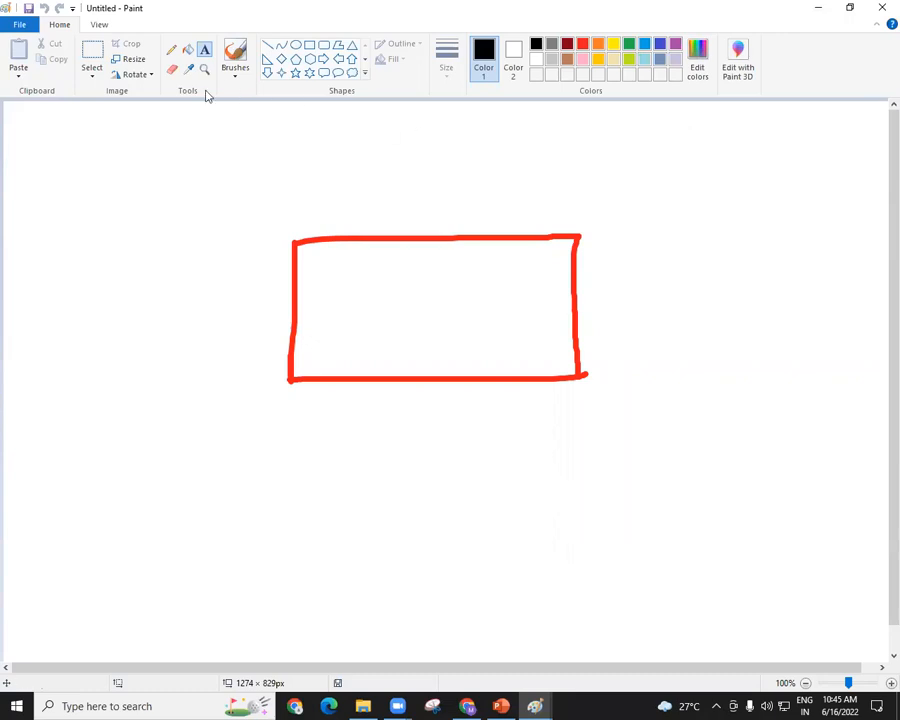
Add the black heading VIRTUALIZATION near the top middle of the canvas, widening its text box so it fits on one line.
click(320, 134)
text(vir)
key(BackSpace)
key(BackSpace)
key(BackSpace)
text(VIRTUALIZA)
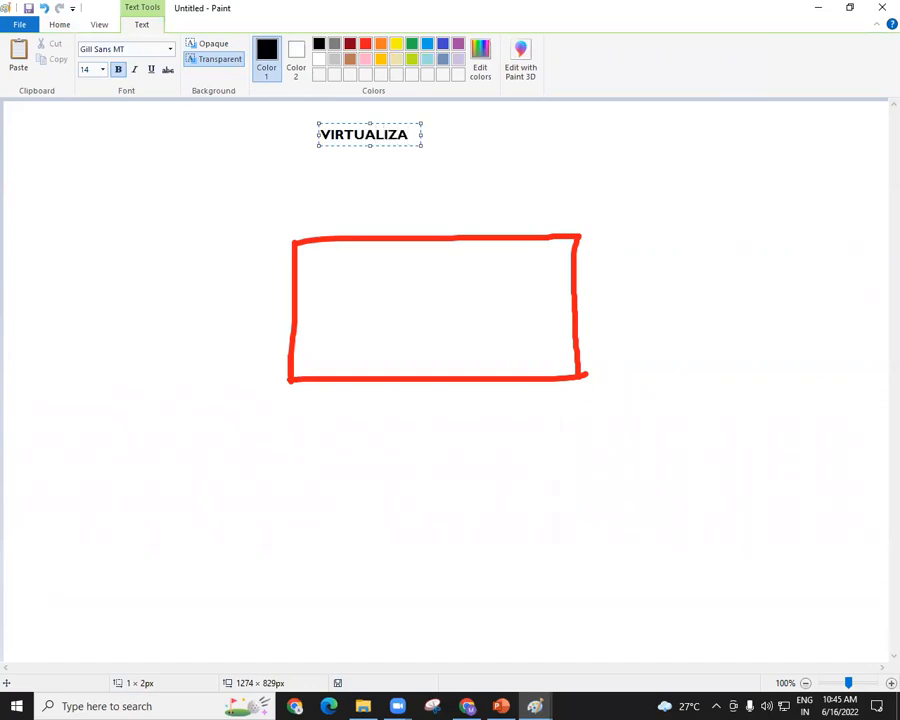
text(TION)
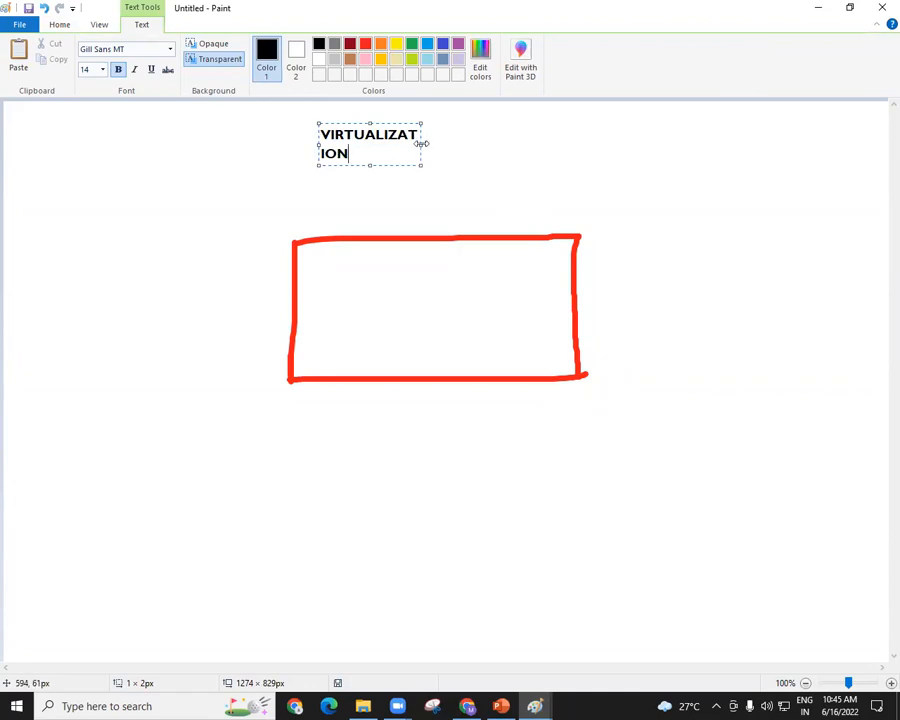
drag(422, 144, 551, 145)
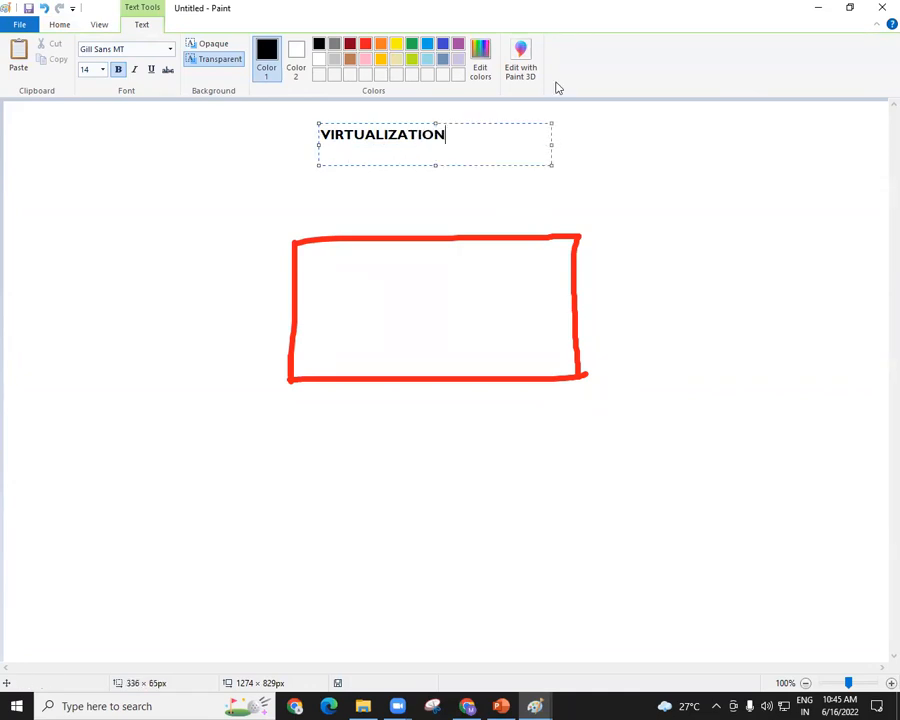
click(619, 265)
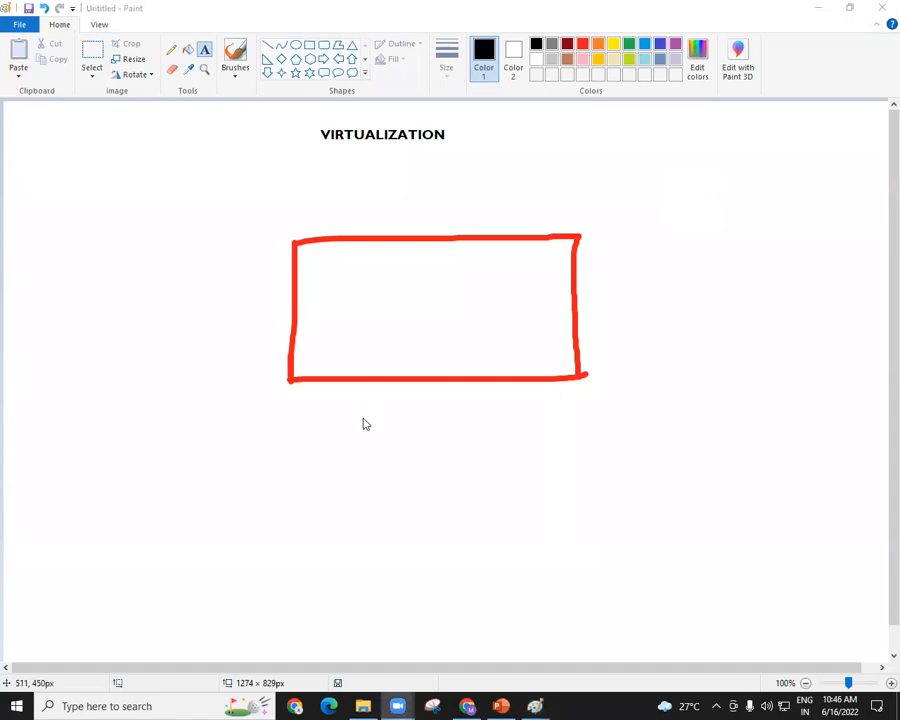
Open the IP Addressing document from the desktop, dismiss its notice, close the document and return to the Paint canvas.
key(super+d)
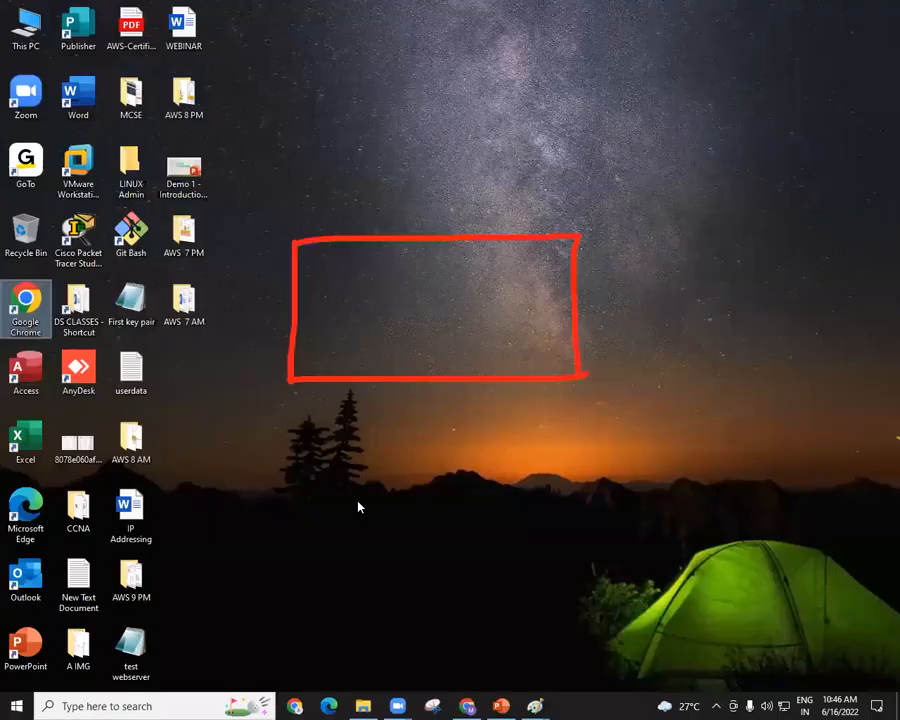
double_click(133, 515)
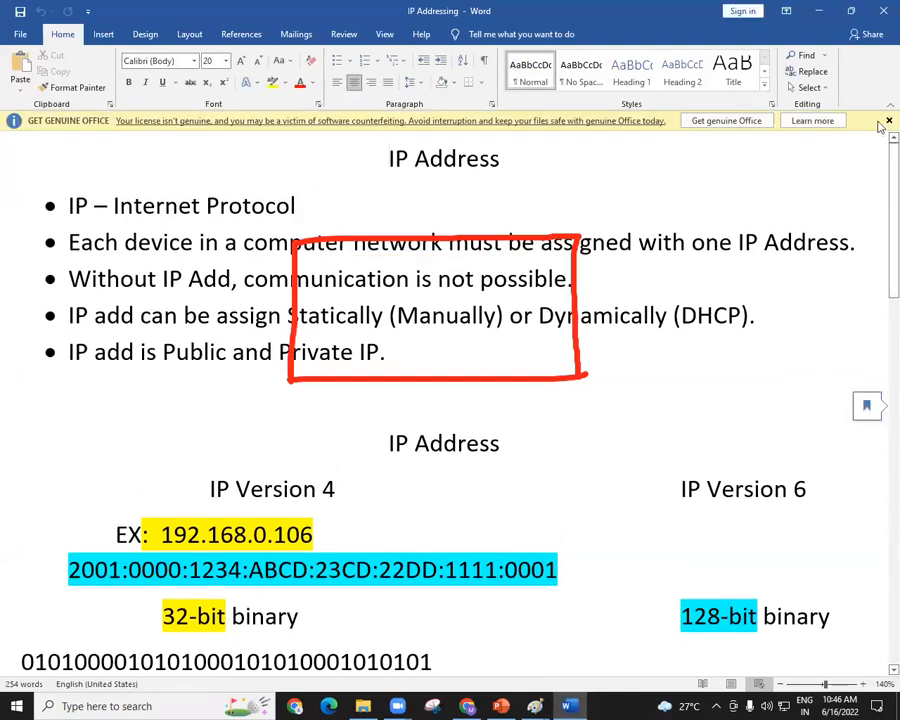
click(887, 121)
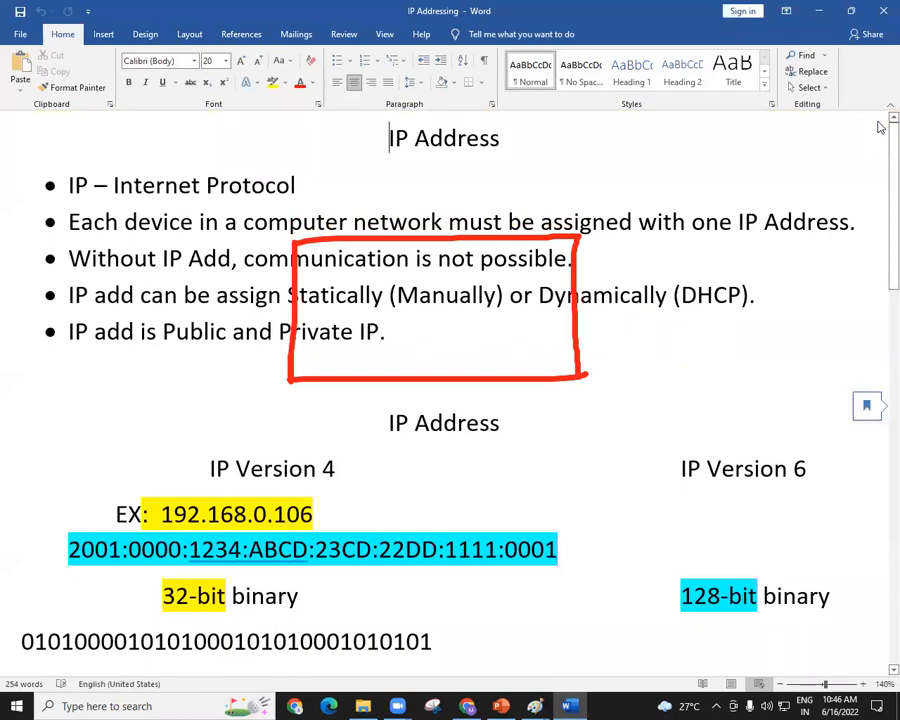
click(20, 36)
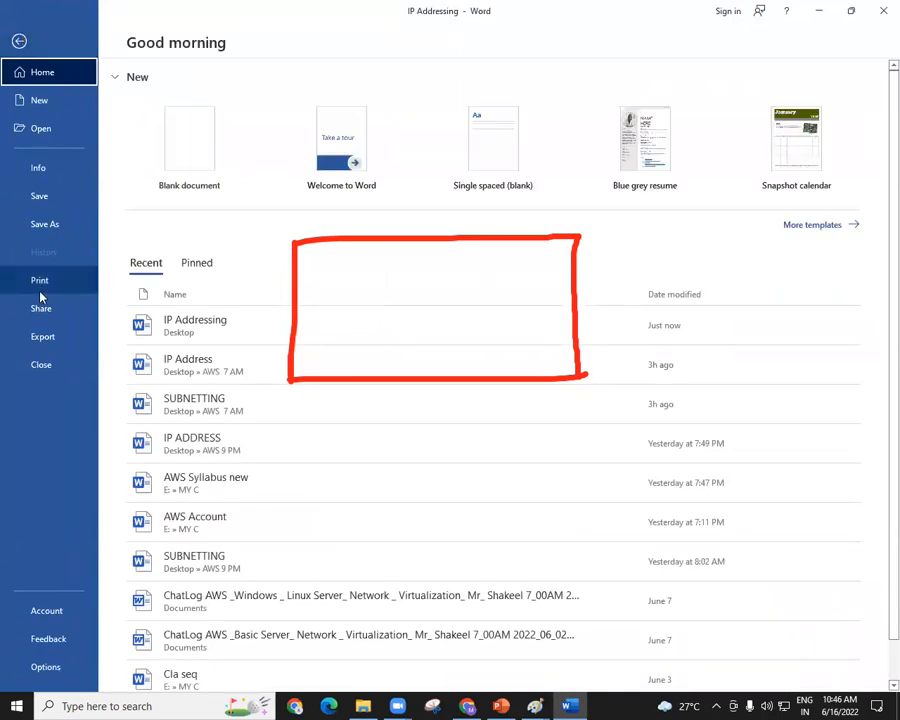
click(19, 41)
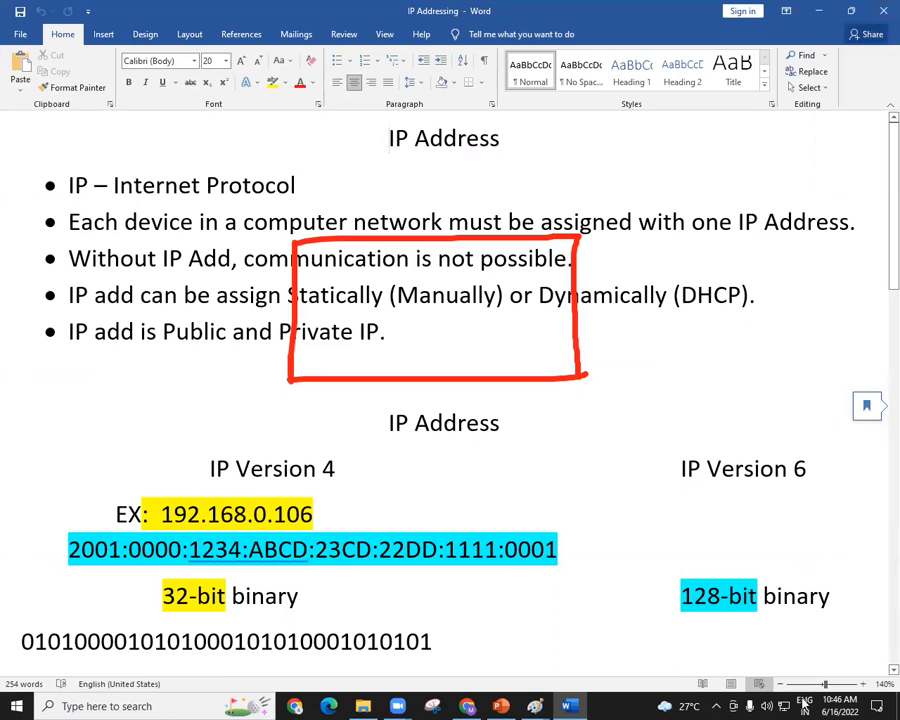
click(873, 44)
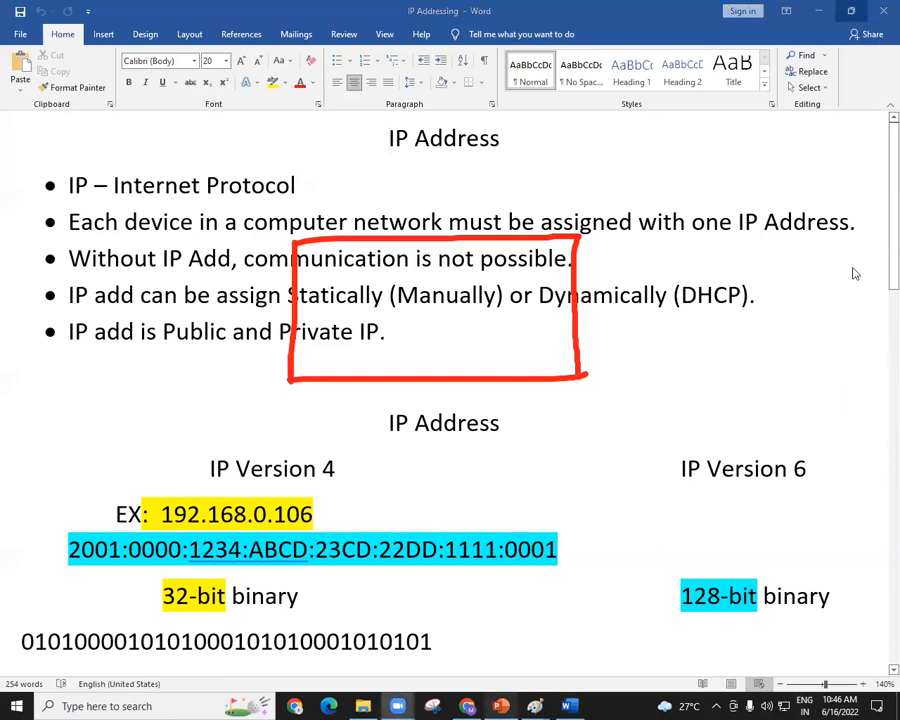
click(884, 11)
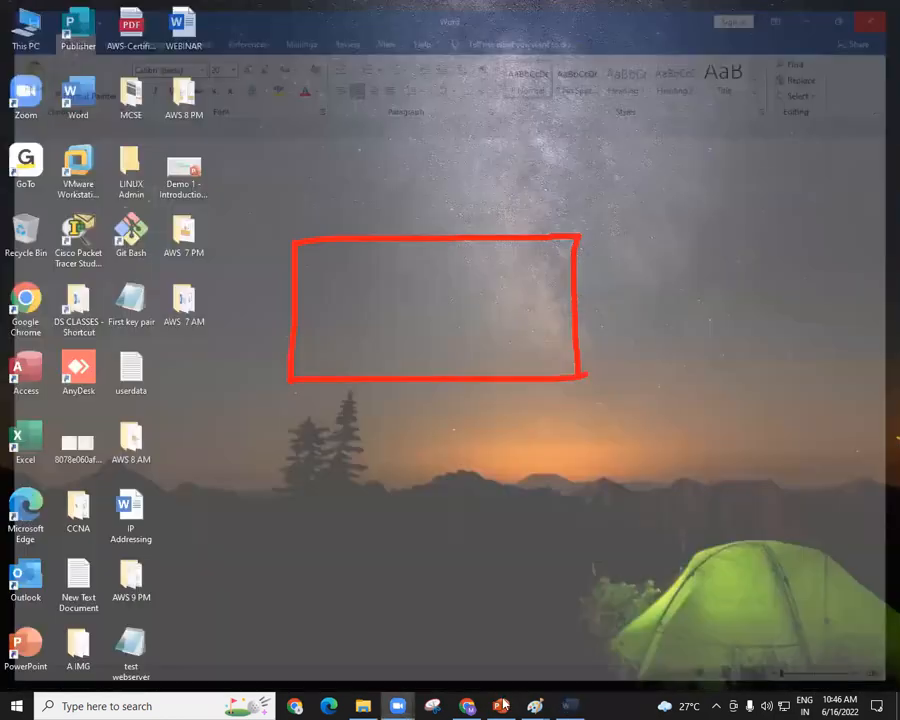
click(599, 645)
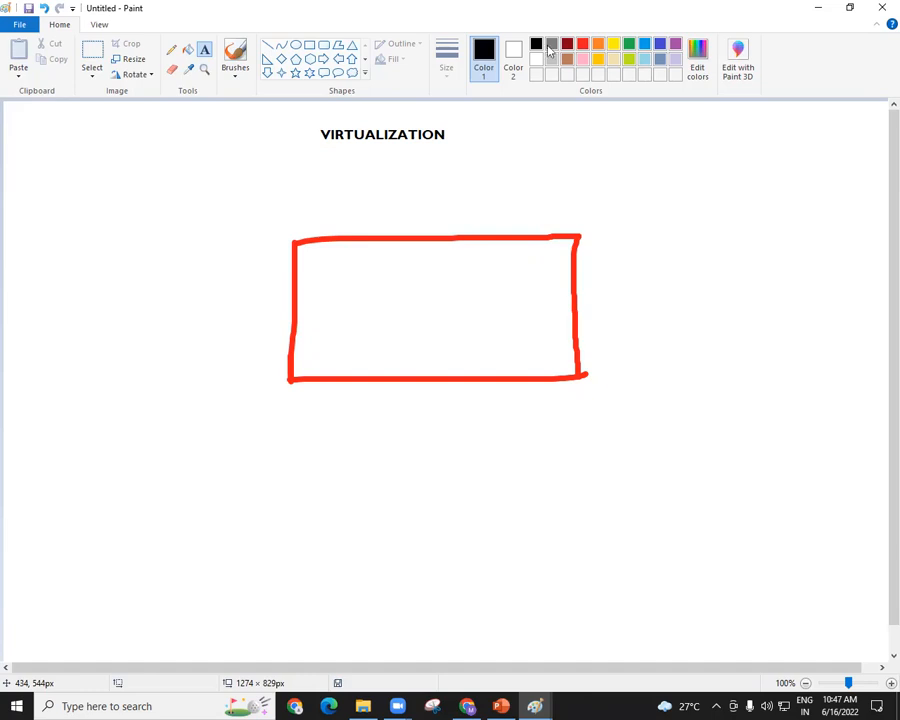
Add a green BRAZIL label near the canvas's upper-left side and a purple AUS label near its lower-left corner.
click(633, 46)
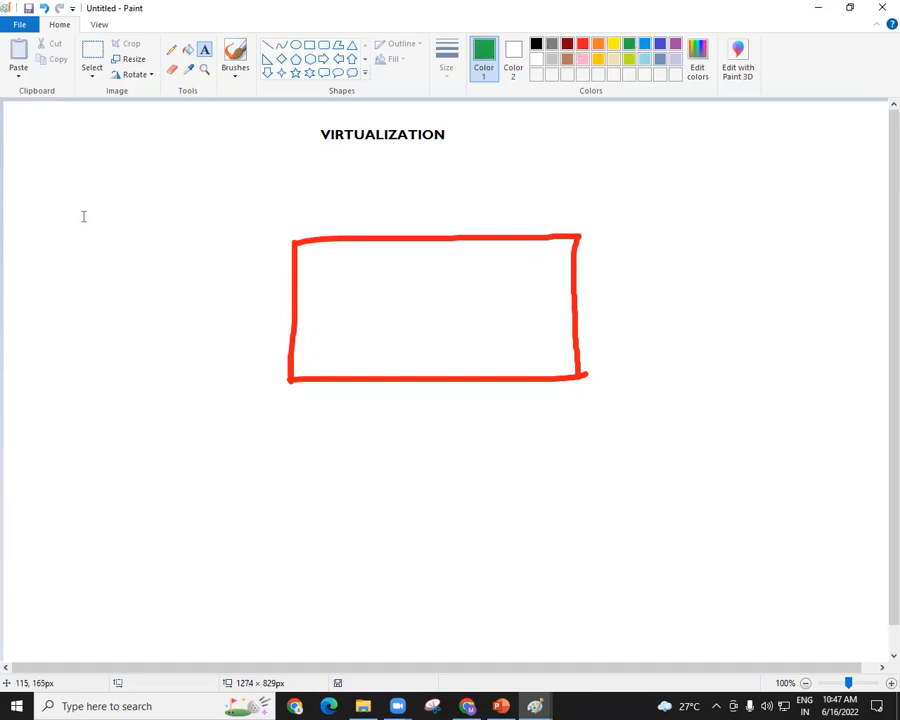
click(47, 211)
text(BRAZIL)
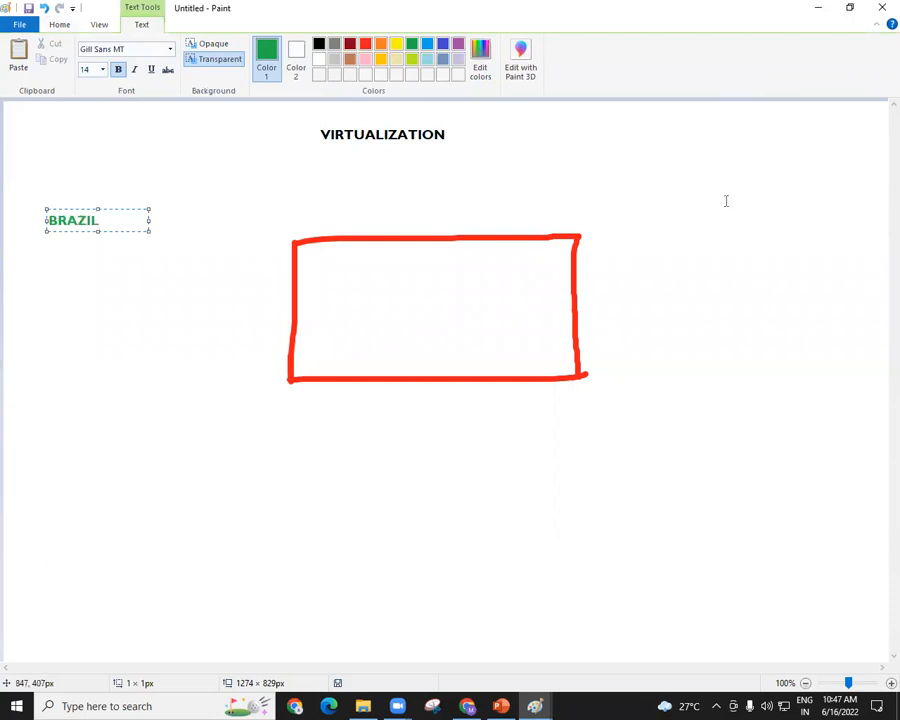
click(458, 45)
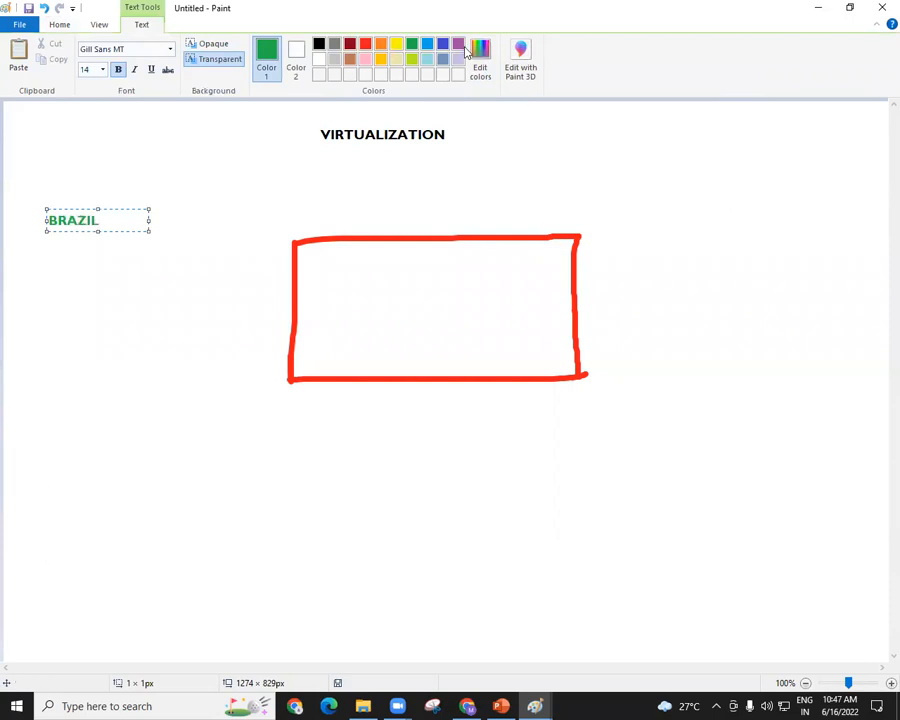
click(48, 535)
text(AUZ)
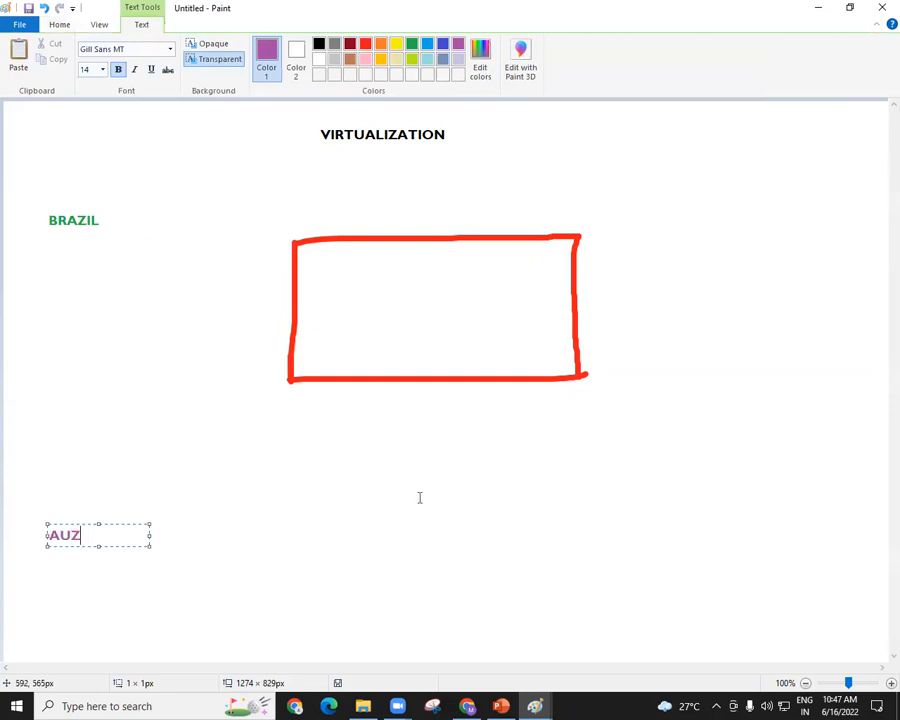
key(BackSpace)
text(S)
Add an indigo INDIA label near the upper-right corner of the canvas.
click(440, 45)
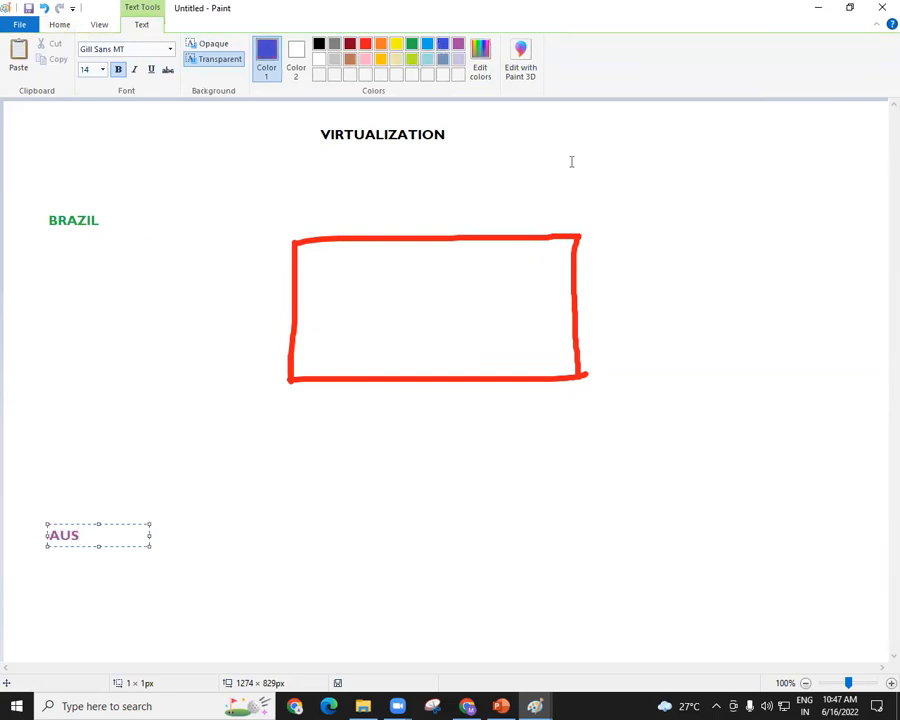
click(702, 184)
text(INDIA)
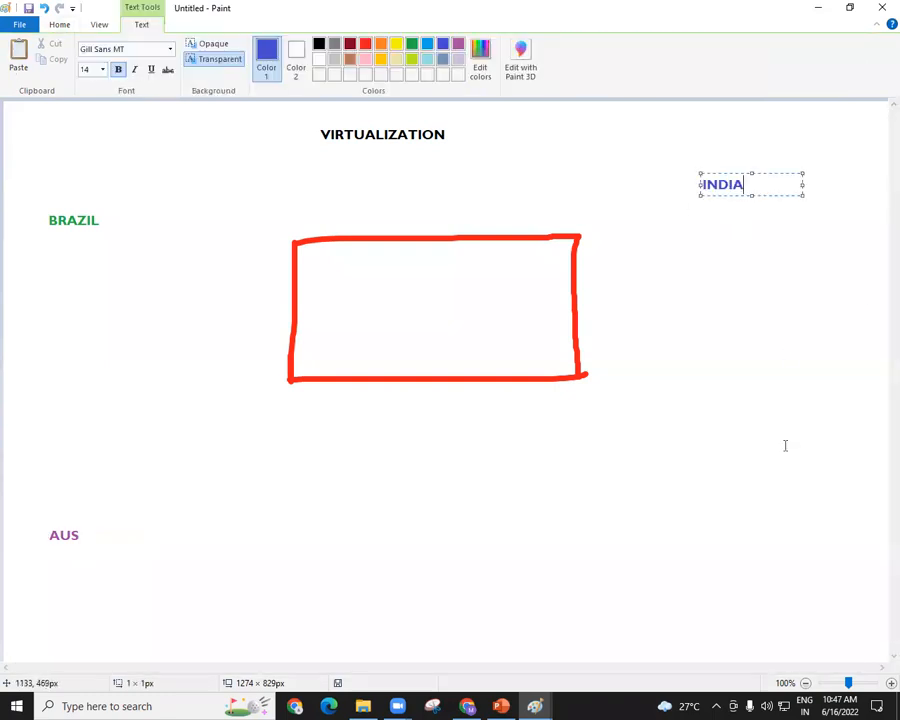
Add a dark red FRANCE label near the lower-right corner of the canvas.
click(699, 513)
click(699, 513)
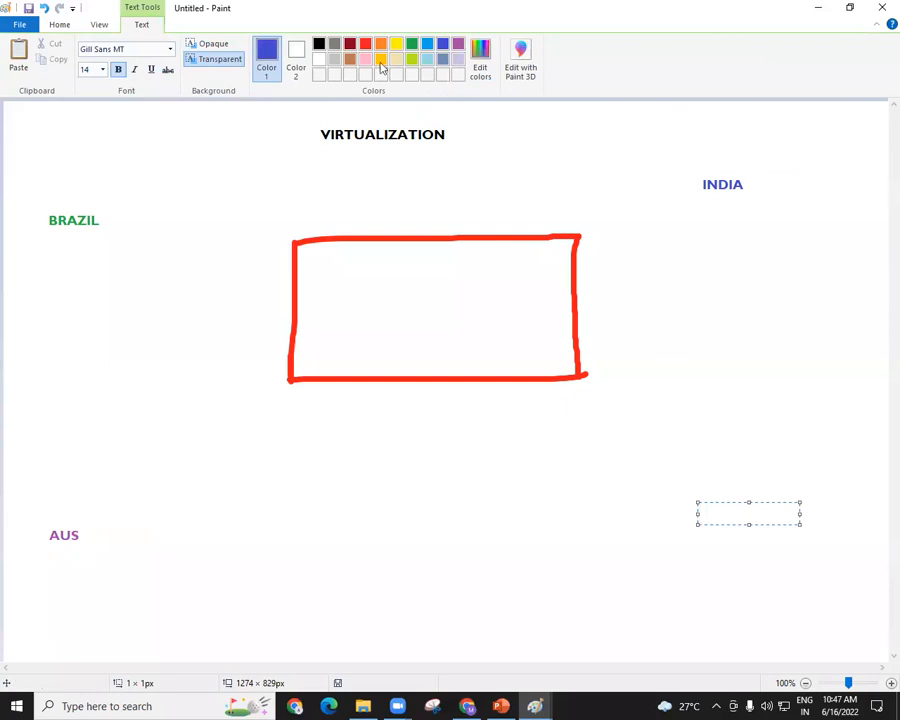
click(350, 44)
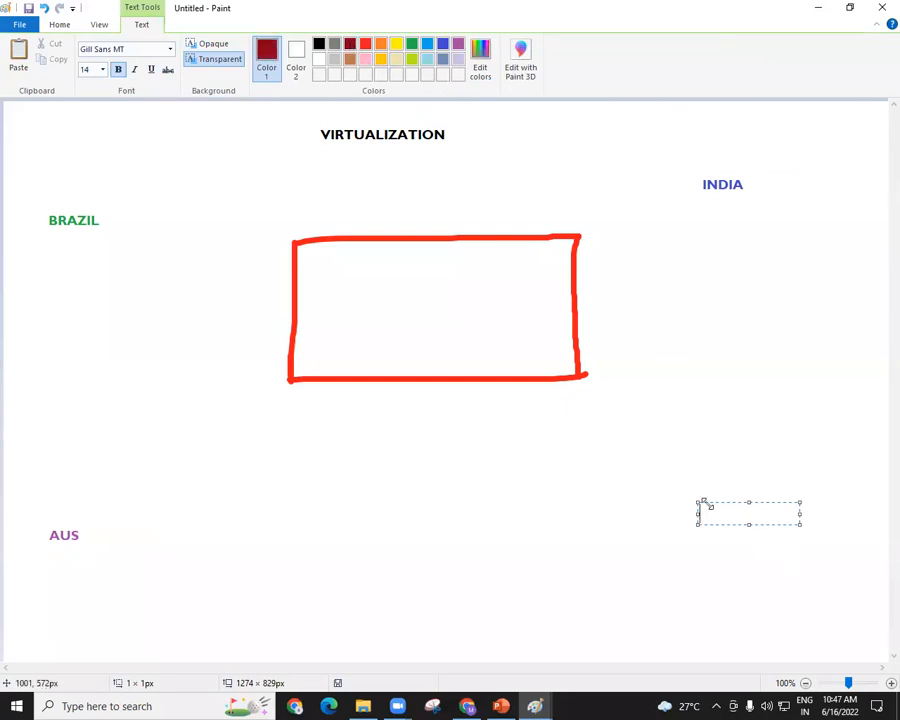
text(FRAANCE)
key(BackSpace)
key(BackSpace)
key(BackSpace)
key(BackSpace)
text(NCE)
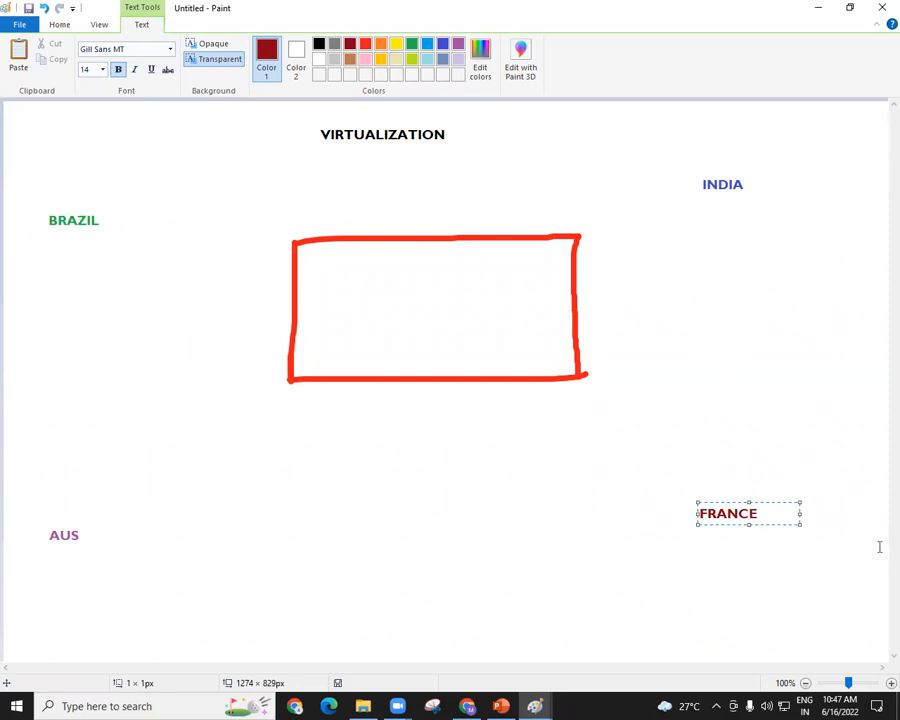
click(524, 103)
Draw a green brush arrow from the BRAZIL label to the upper-left side of the red rectangle.
click(629, 44)
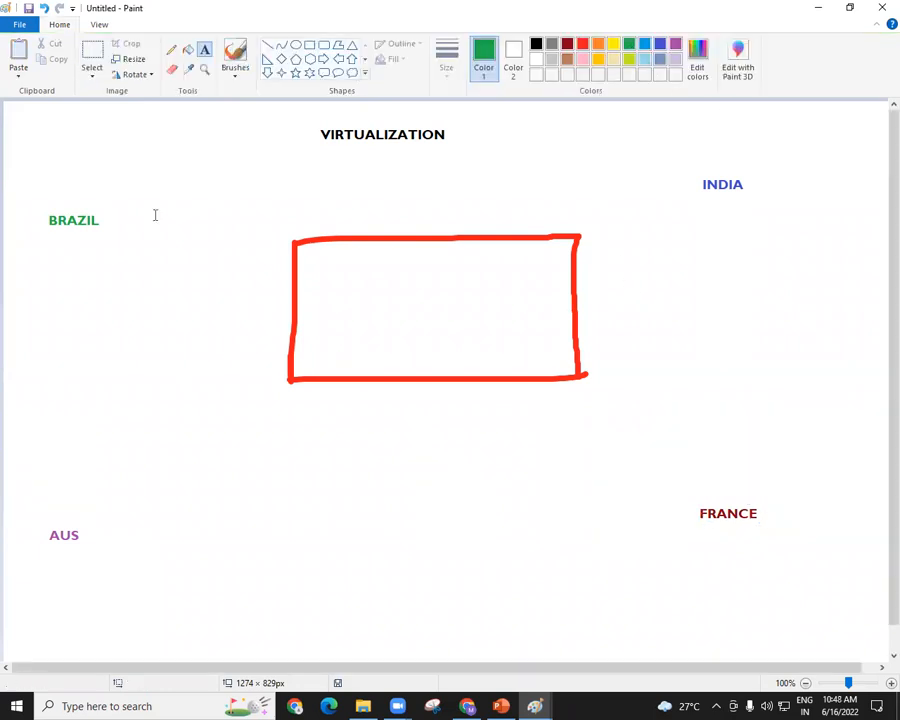
click(240, 82)
click(236, 94)
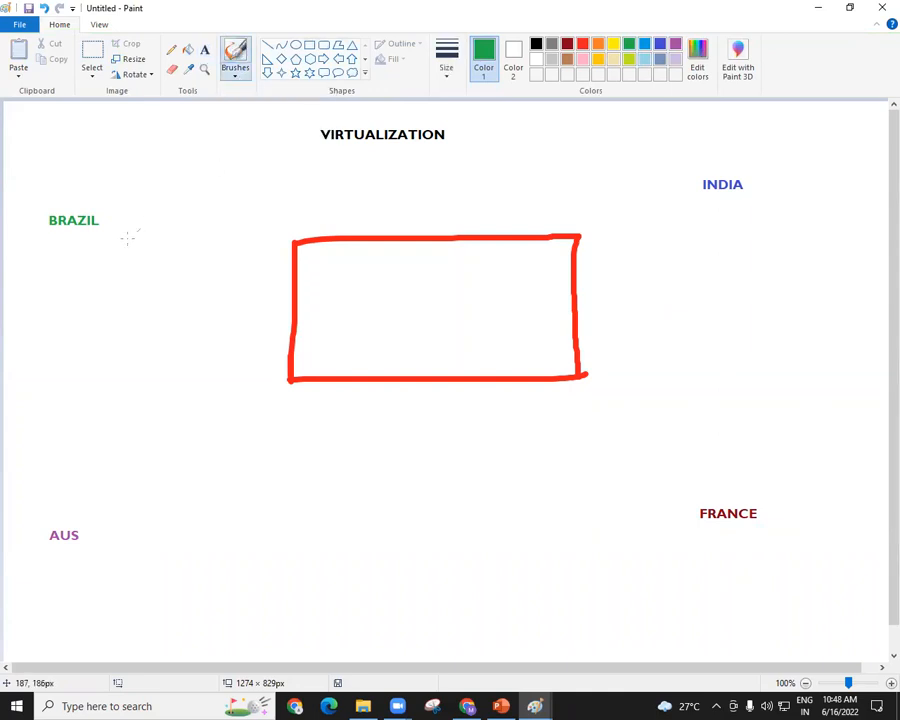
mouse_move(98, 234)
mouse_down()
mouse_move(213, 240)
mouse_move(271, 262)
mouse_move(248, 271)
mouse_up()
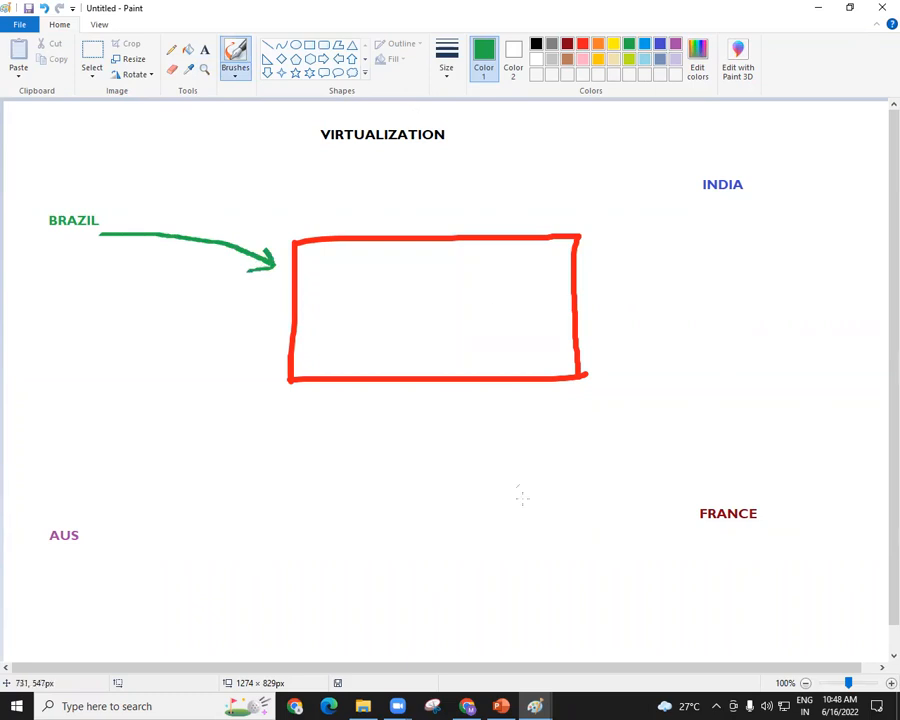
Switch to Chrome and search Google for amazon data center, showing the image results.
key(alt+Tab)
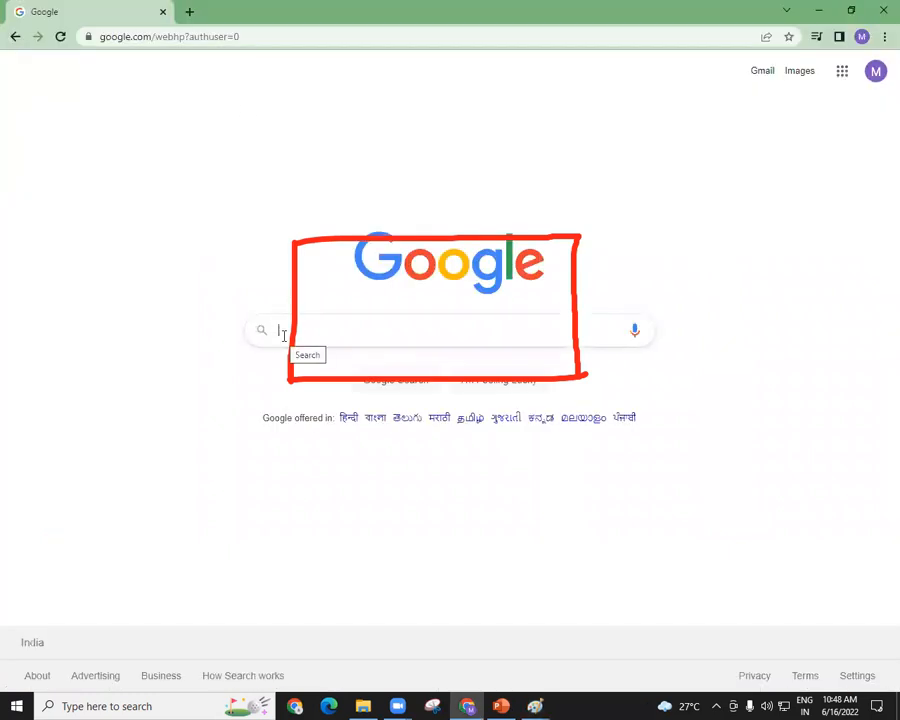
text(AMAZON DATA CE)
key(Down)
key(Down)
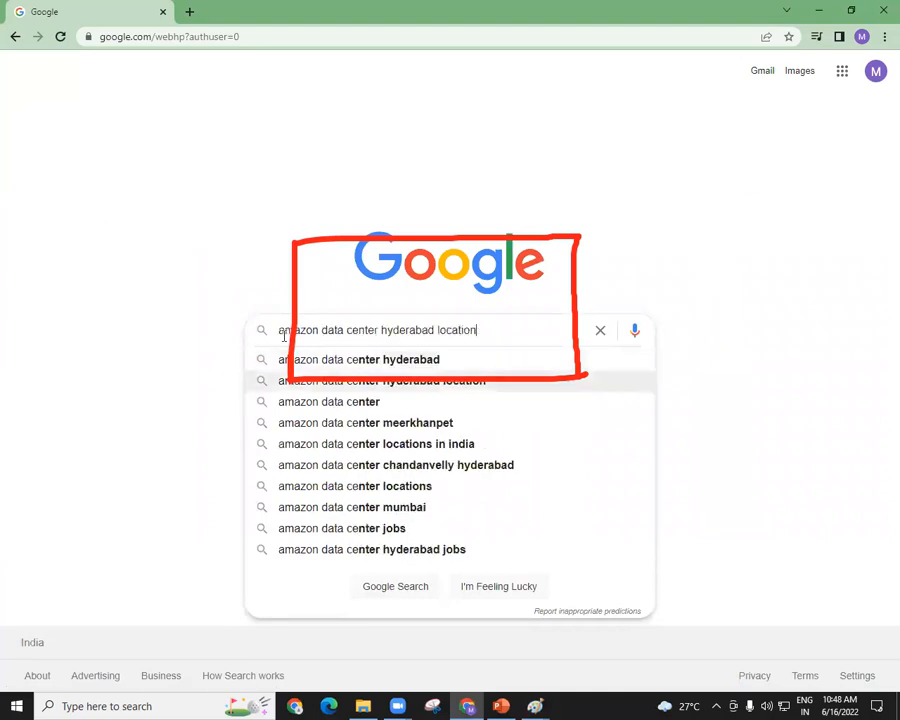
key(Down)
key(Return)
click(158, 136)
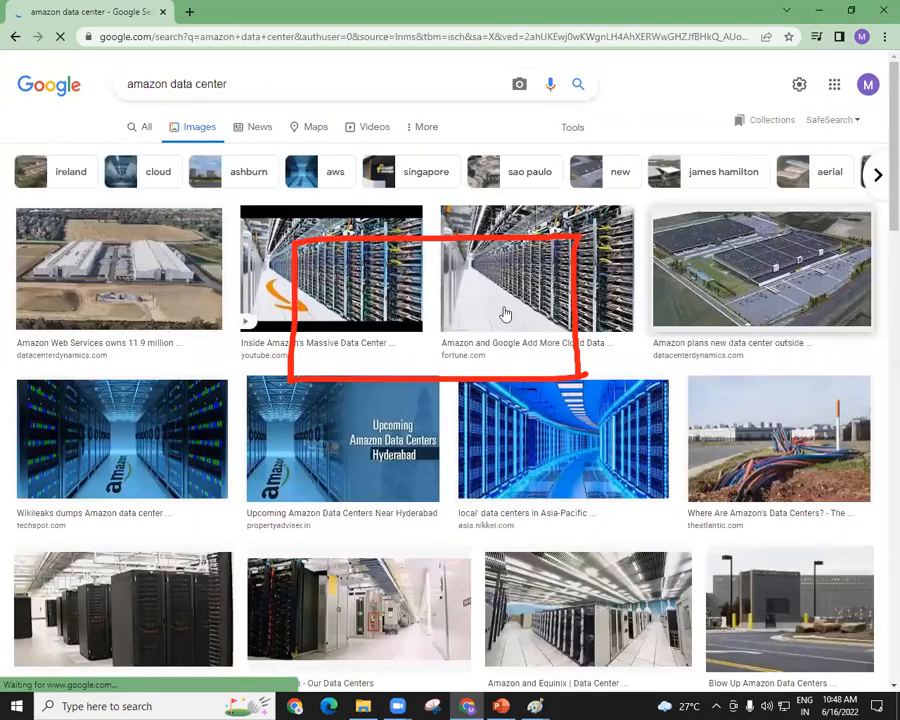
Open the fortune.com data center image in a new tab and view it at full size.
click(505, 315)
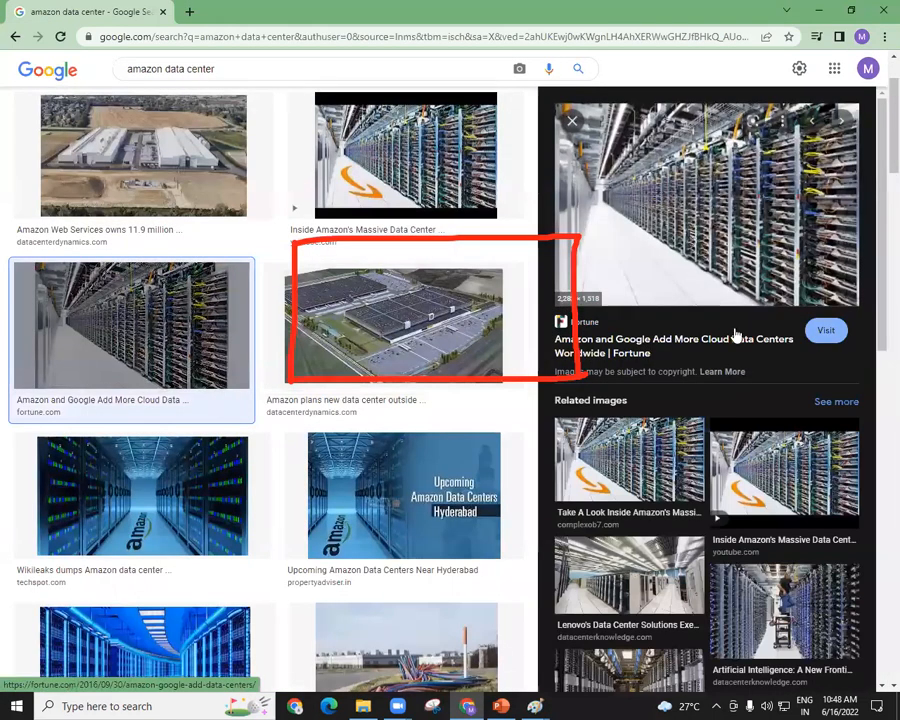
right_click(702, 192)
click(736, 313)
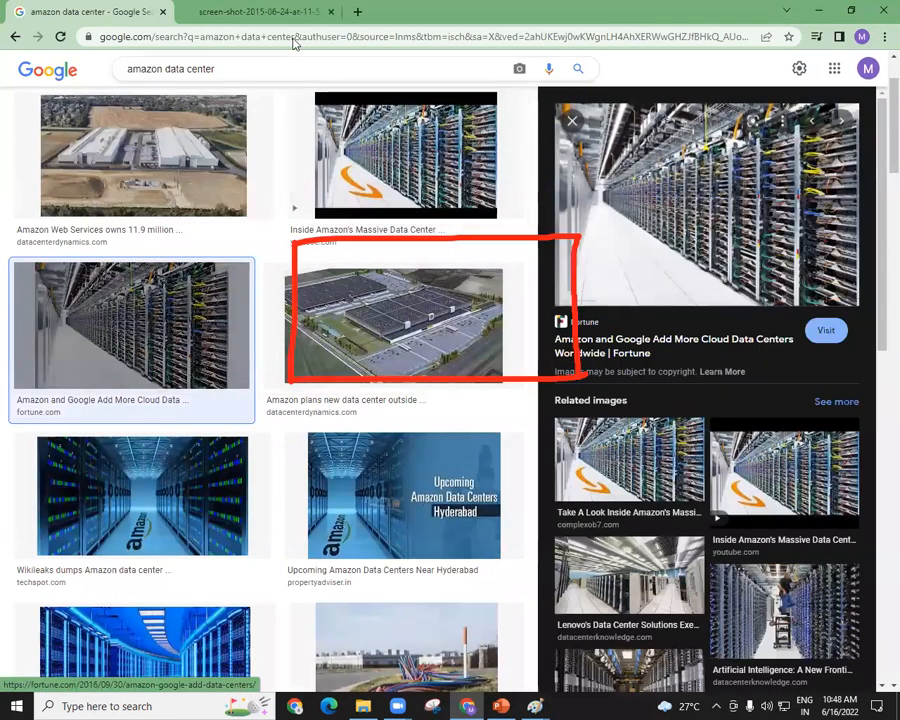
click(240, 11)
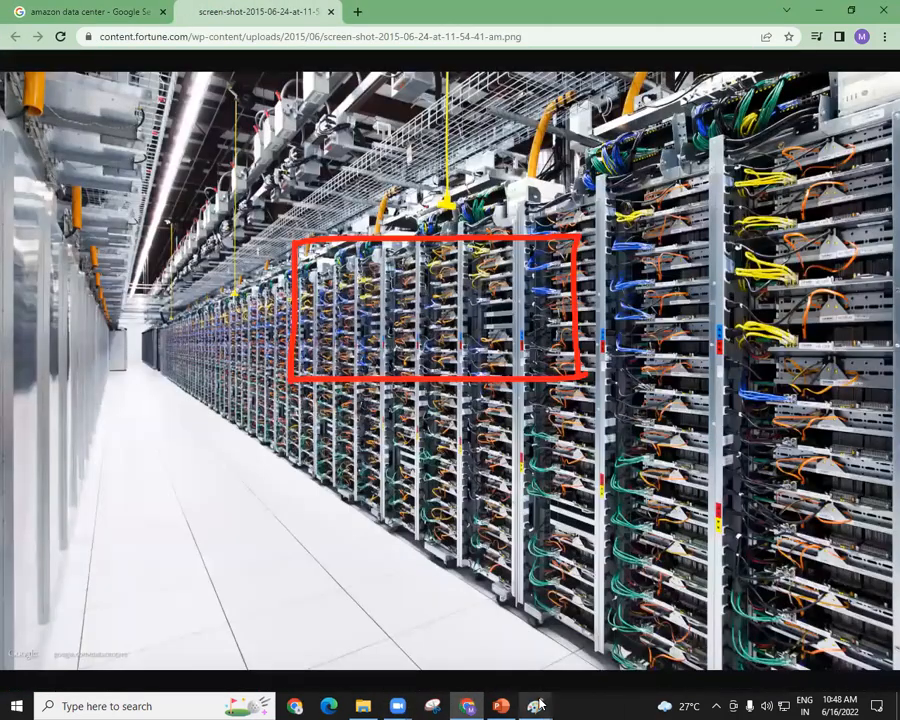
Switch back to Paint and remove the hand-drawn red rectangle.
mouse_move(535, 705)
click(566, 661)
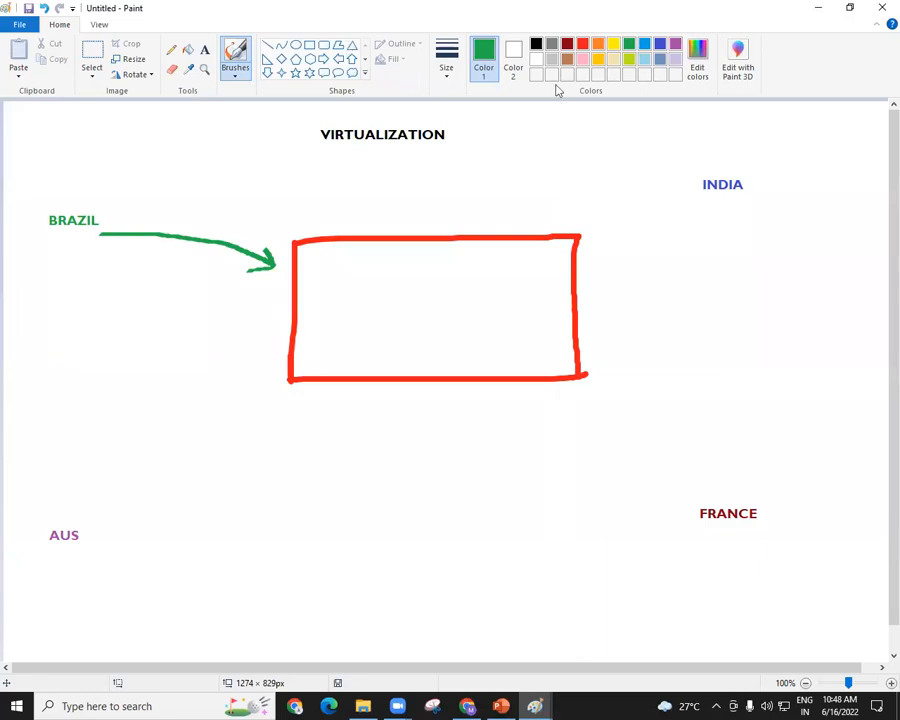
key(ctrl+z)
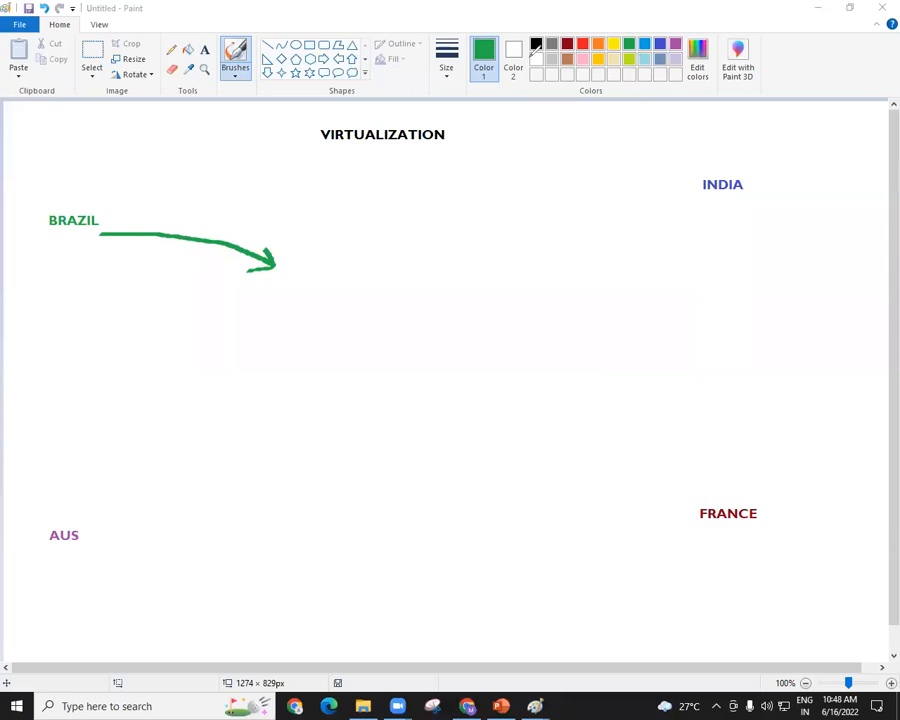
Draw a black rounded rectangle in the middle of the canvas, below and beside the green arrow's tip.
click(233, 54)
click(310, 50)
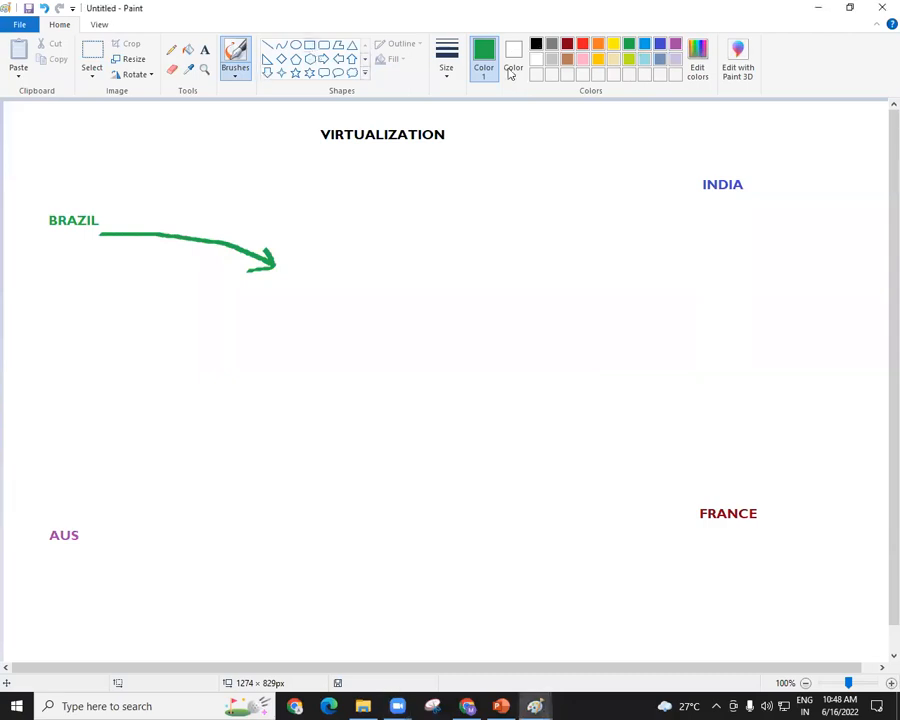
click(537, 46)
drag(282, 274, 306, 307)
key(ctrl+z)
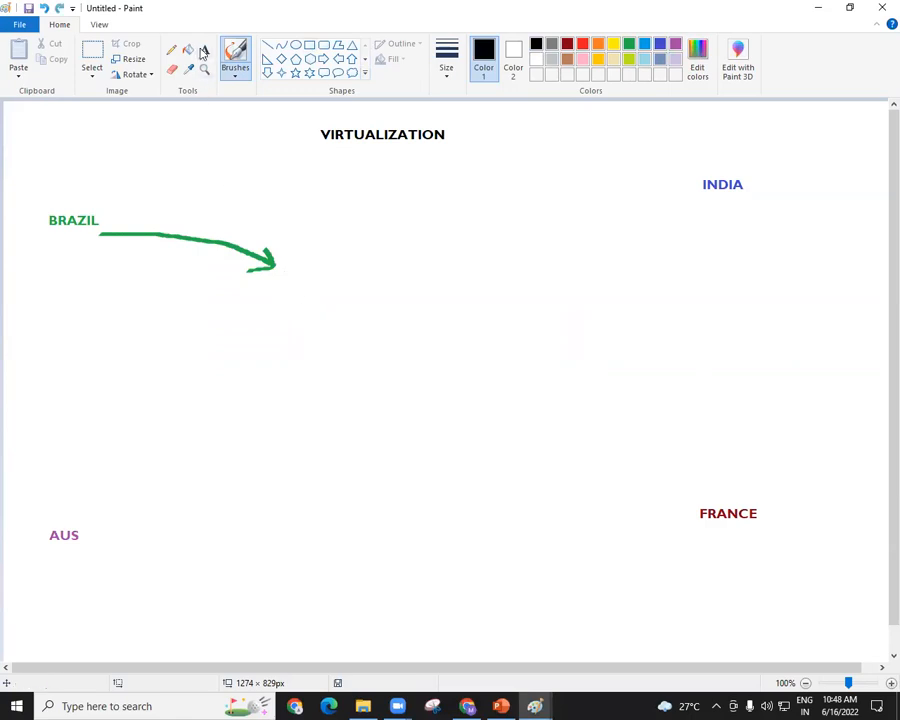
click(324, 47)
drag(303, 277, 560, 425)
click(510, 192)
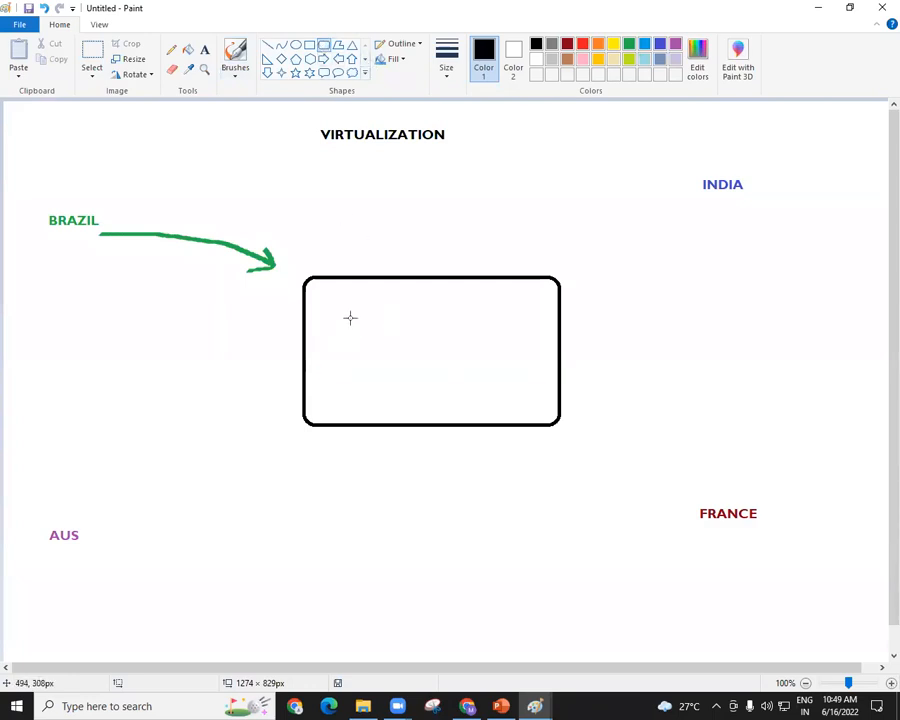
Add a green text label VM inside the black rounded rectangle, at the corner nearest BRAZIL.
click(204, 49)
click(629, 43)
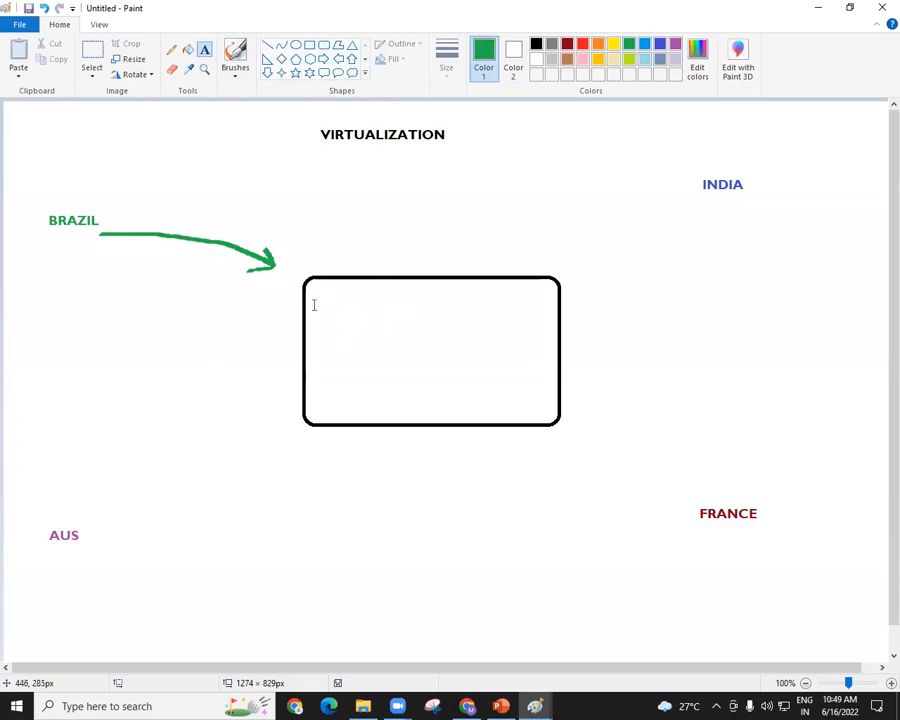
click(313, 303)
text(VM)
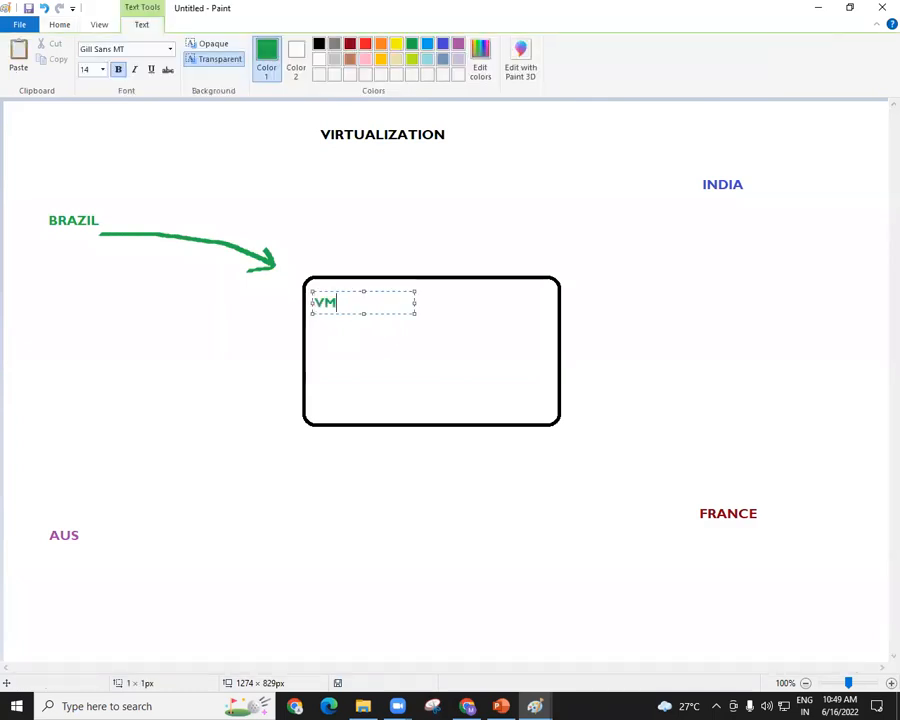
click(716, 260)
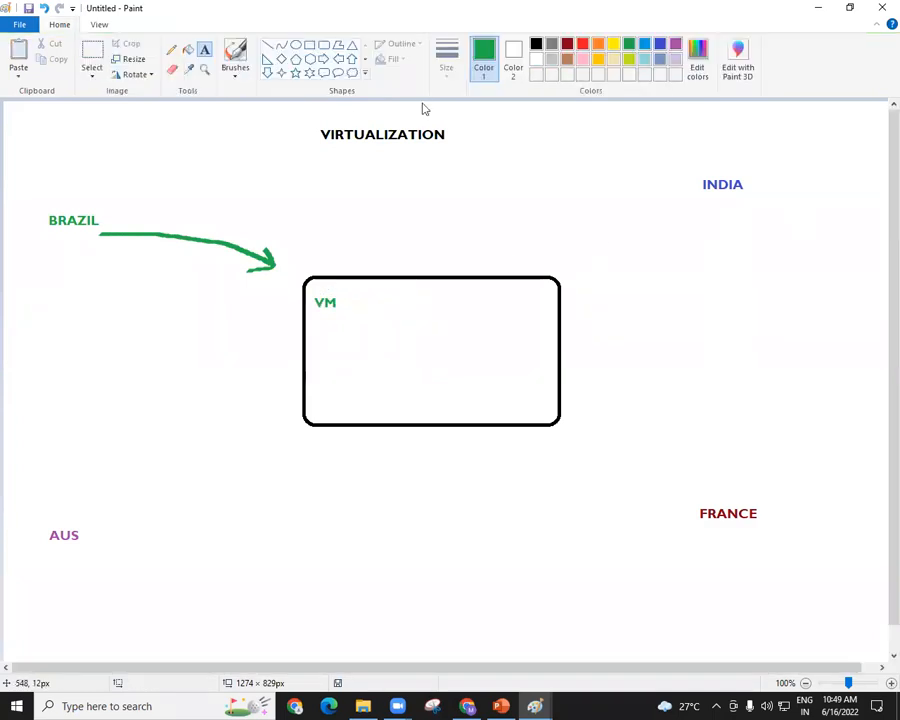
Draw a curved indigo brush arrow from INDIA to the nearest corner of the black rectangle.
click(660, 45)
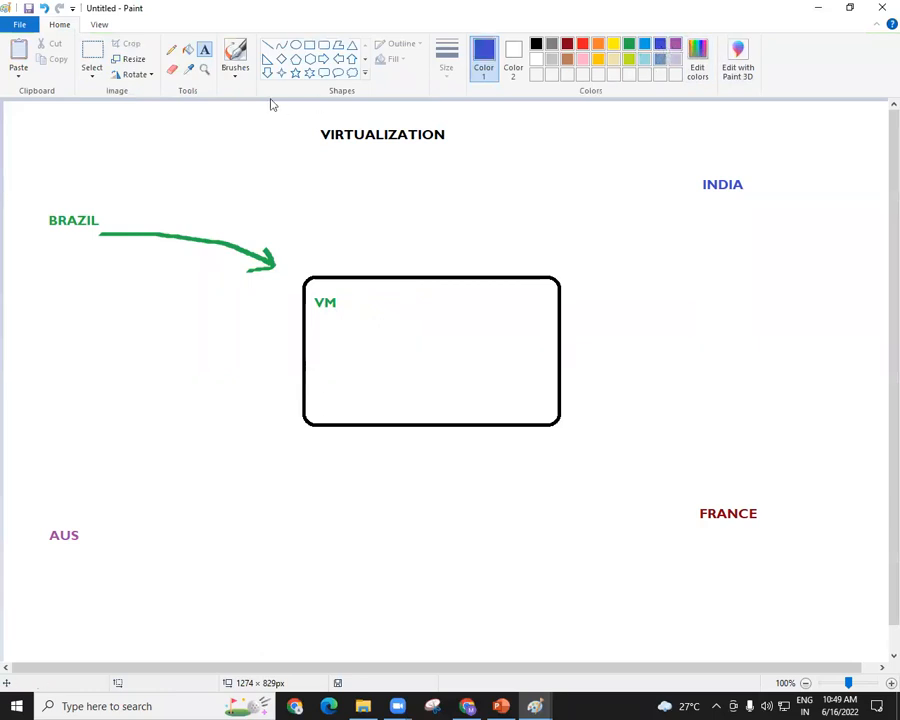
click(240, 84)
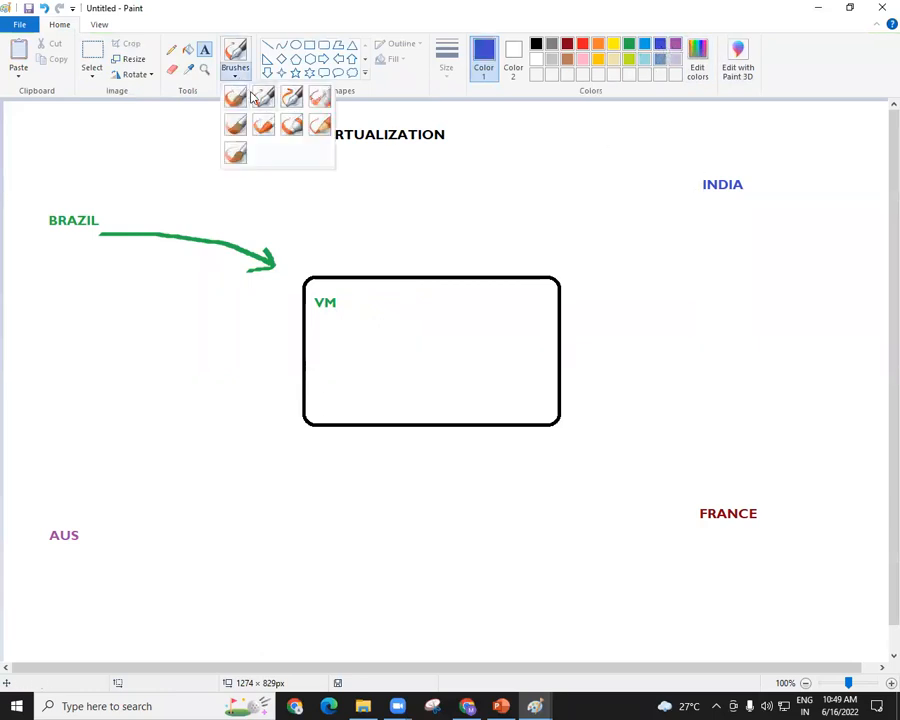
click(262, 95)
mouse_move(693, 196)
mouse_down()
mouse_move(675, 200)
mouse_move(580, 277)
mouse_move(582, 263)
mouse_move(576, 279)
mouse_move(585, 286)
mouse_up()
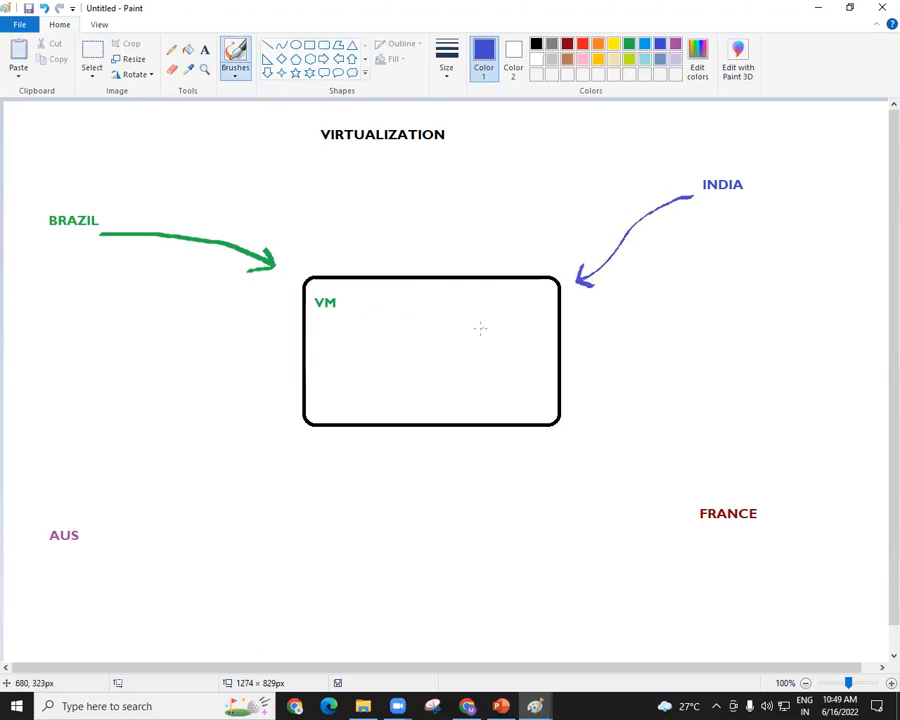
Add an indigo text label VM inside the rectangle, at the corner nearest INDIA.
click(205, 49)
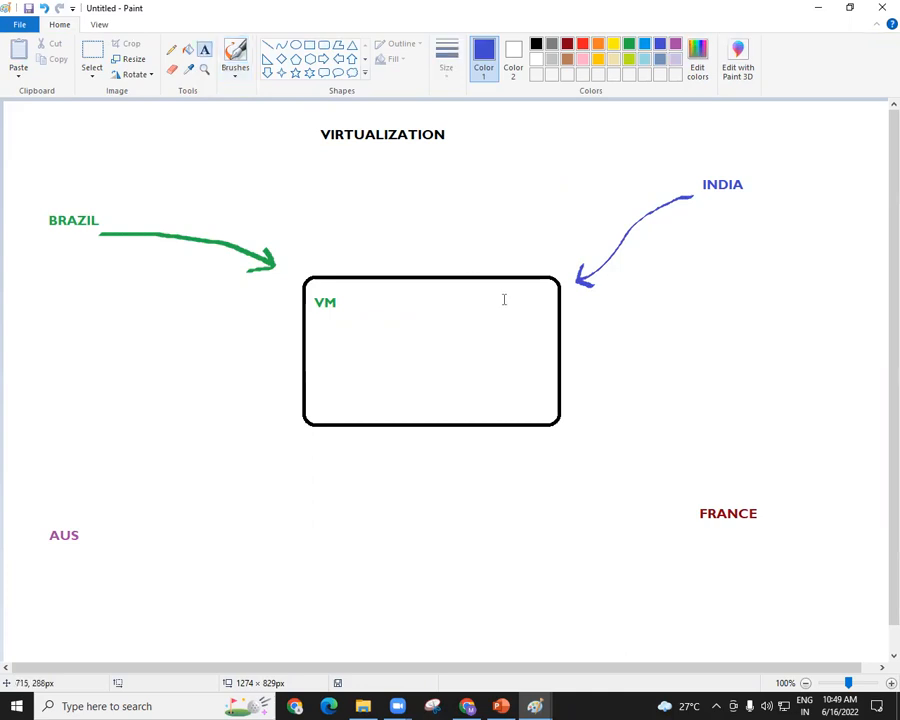
click(502, 298)
text(VM)
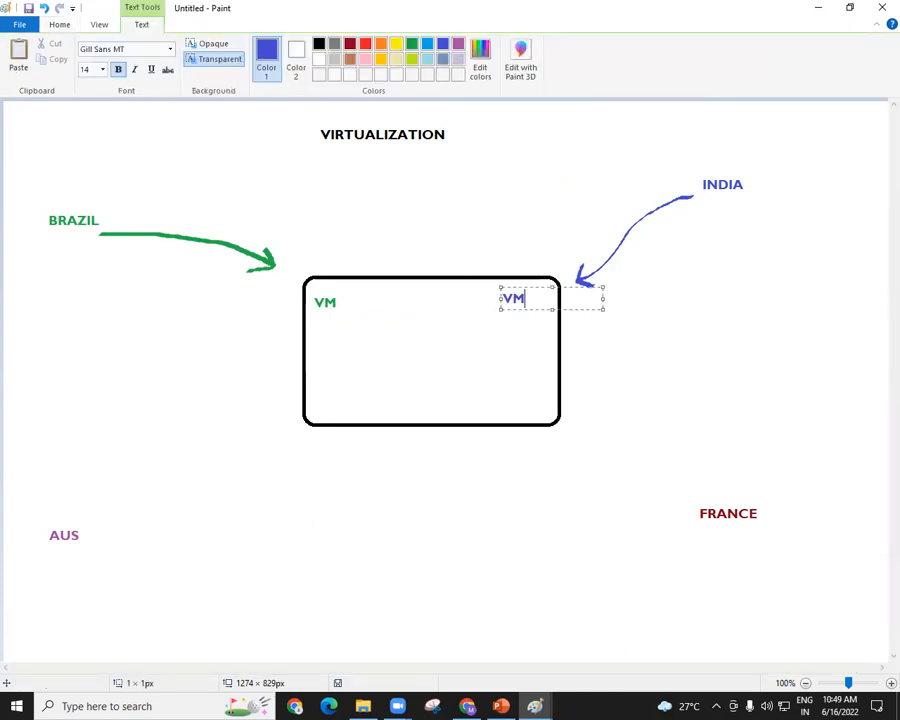
click(227, 572)
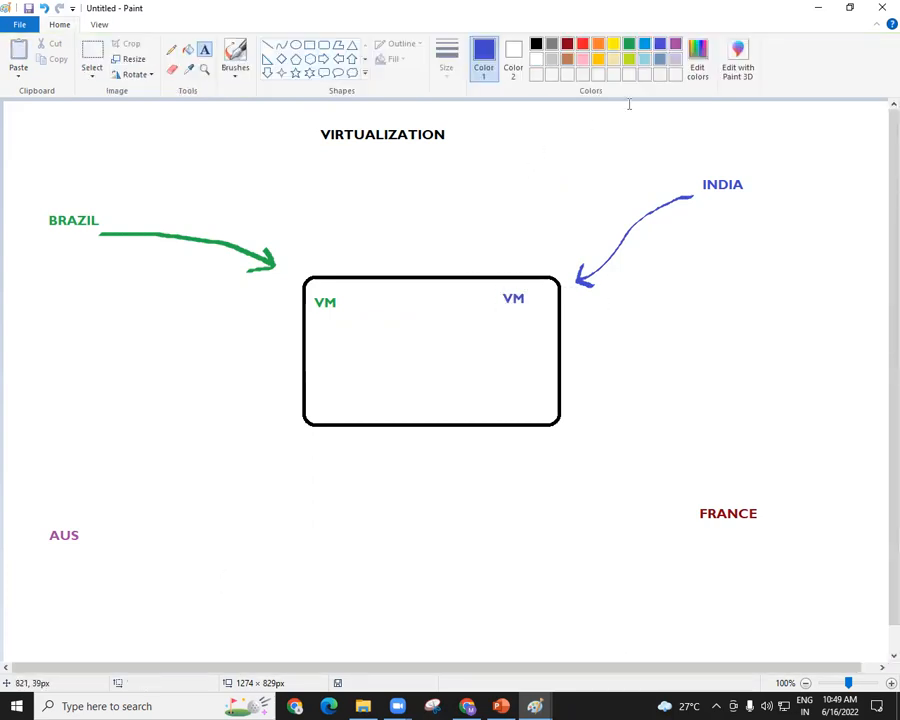
Draw a curved purple brush arrow from AUS towards the nearest corner of the black rectangle.
click(675, 43)
click(231, 74)
click(254, 100)
mouse_move(116, 542)
mouse_down()
mouse_move(194, 484)
mouse_move(291, 460)
mouse_up()
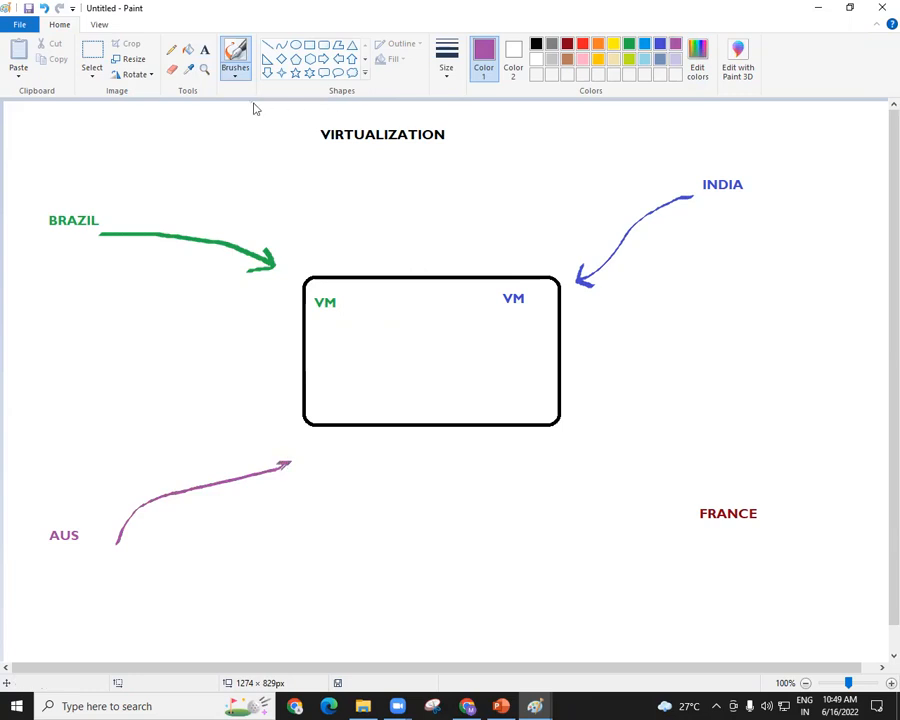
Add a purple text label VM inside the rectangle, at the corner nearest AUS.
click(204, 49)
click(316, 396)
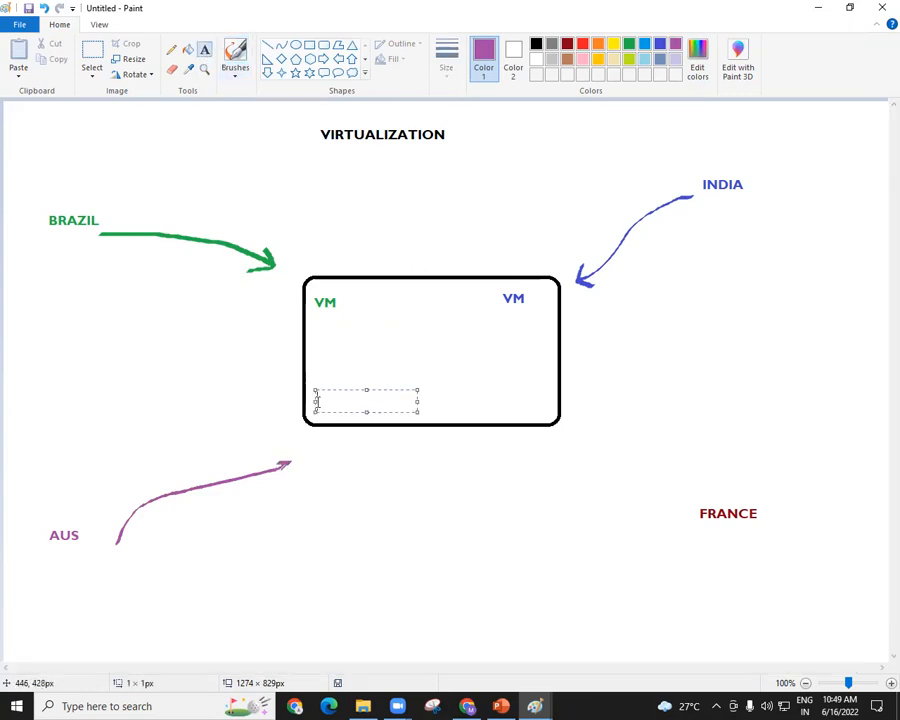
text(VM)
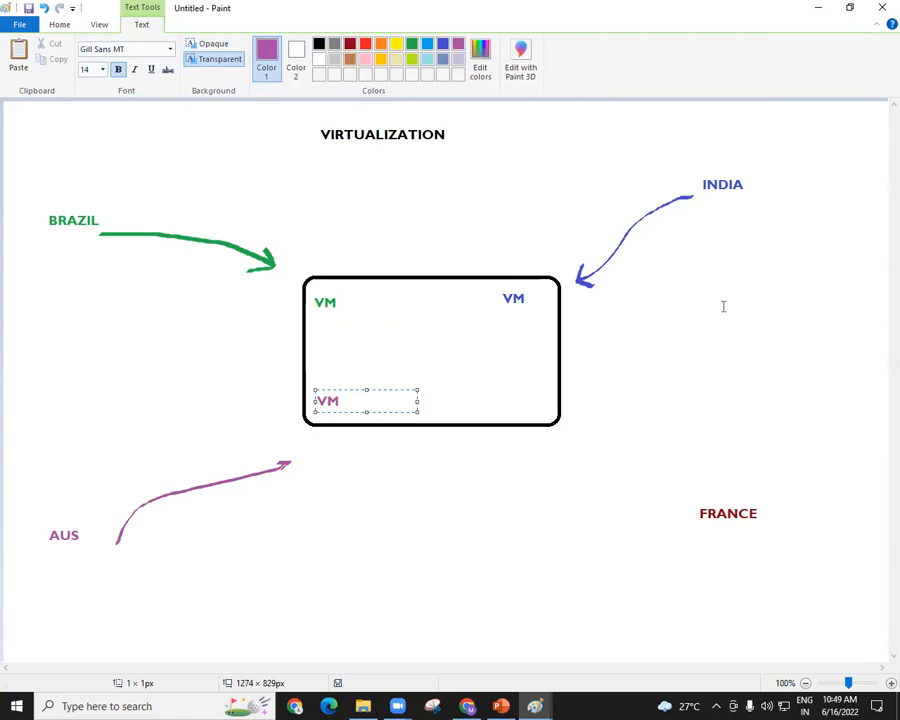
click(596, 297)
Draw a dark red brush arrow from FRANCE towards the nearest corner of the black rectangle.
click(567, 43)
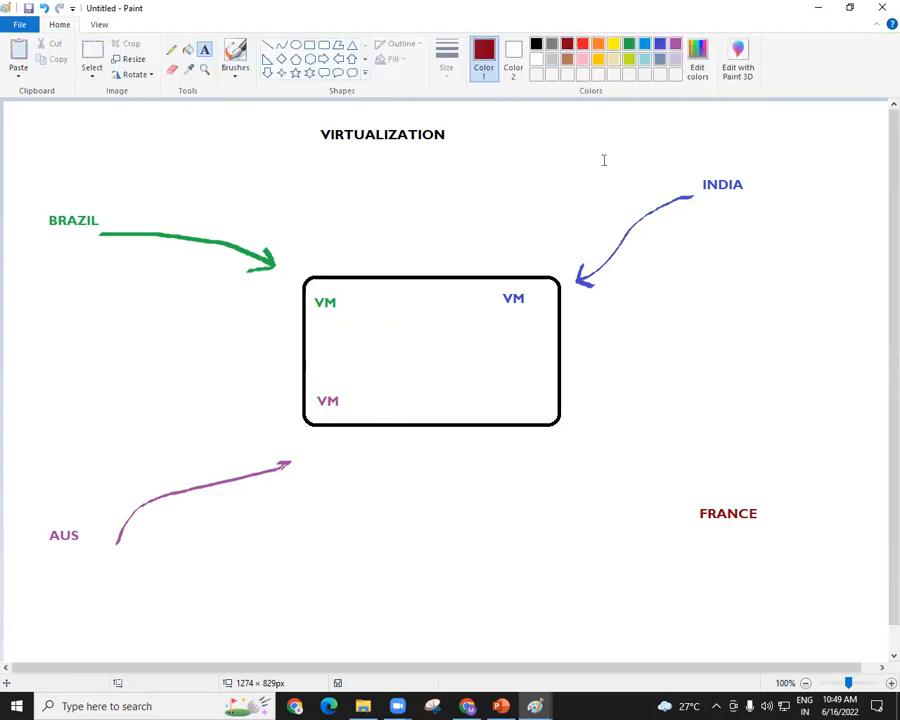
click(236, 72)
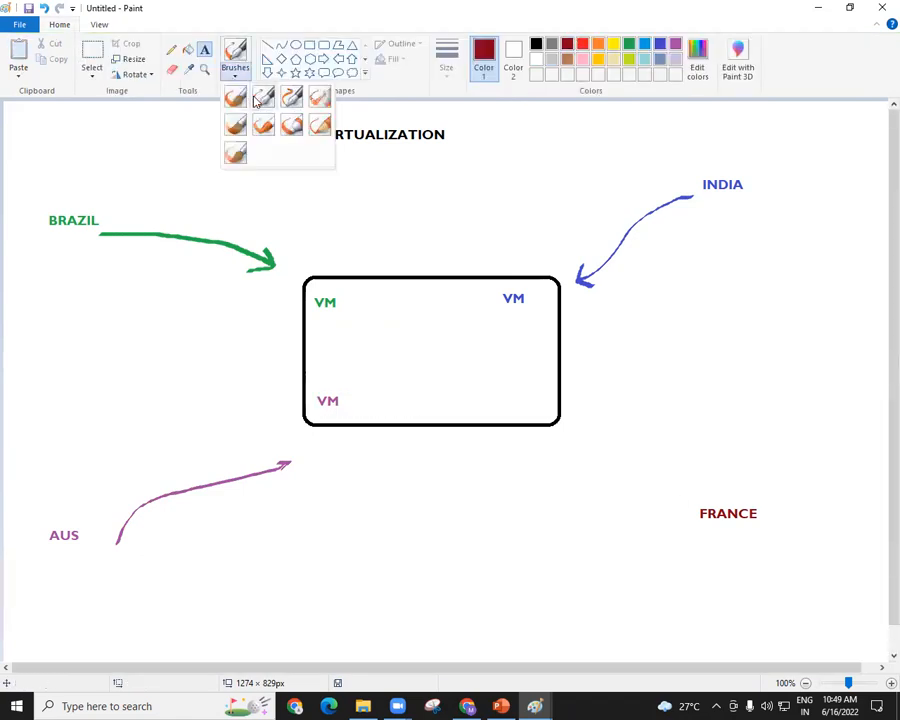
click(236, 96)
mouse_move(696, 500)
mouse_down()
mouse_move(576, 441)
mouse_move(577, 455)
mouse_up()
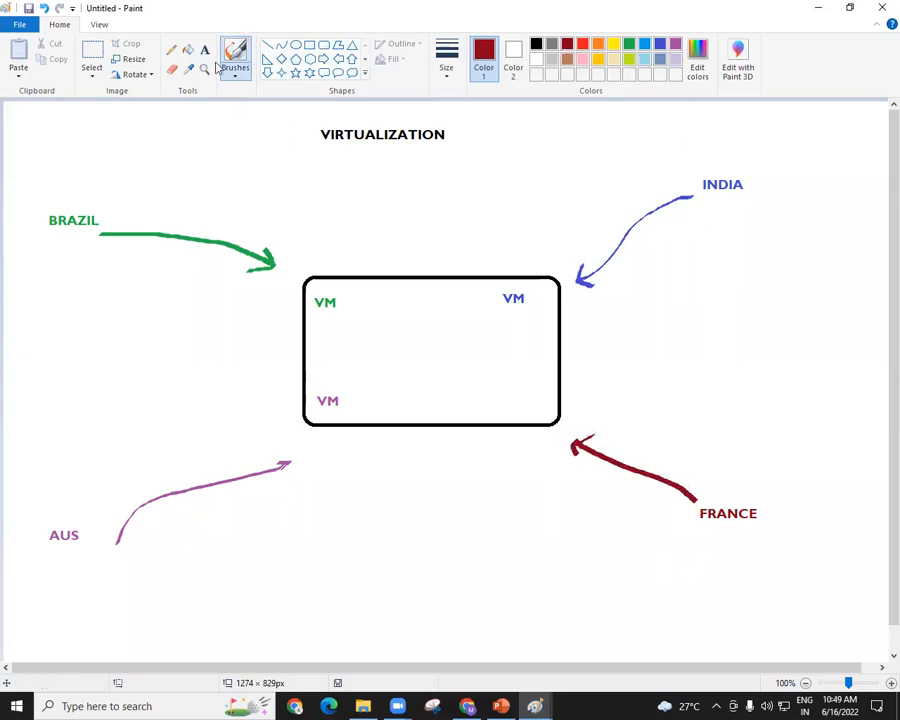
Add a dark red text label VM inside the rectangle, at the corner nearest FRANCE.
click(204, 49)
click(490, 397)
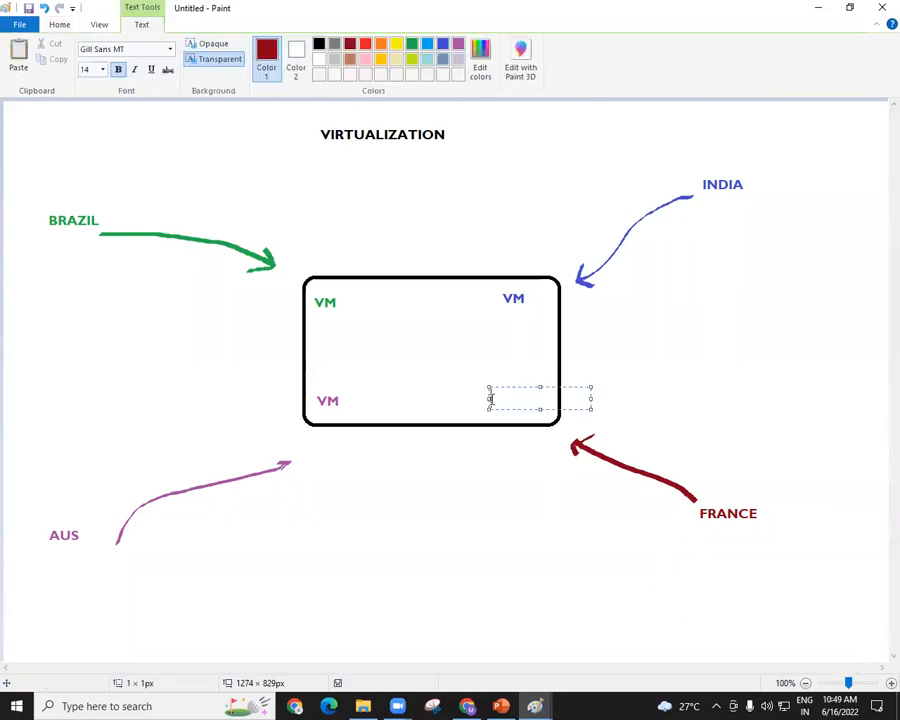
text(VM)
click(730, 257)
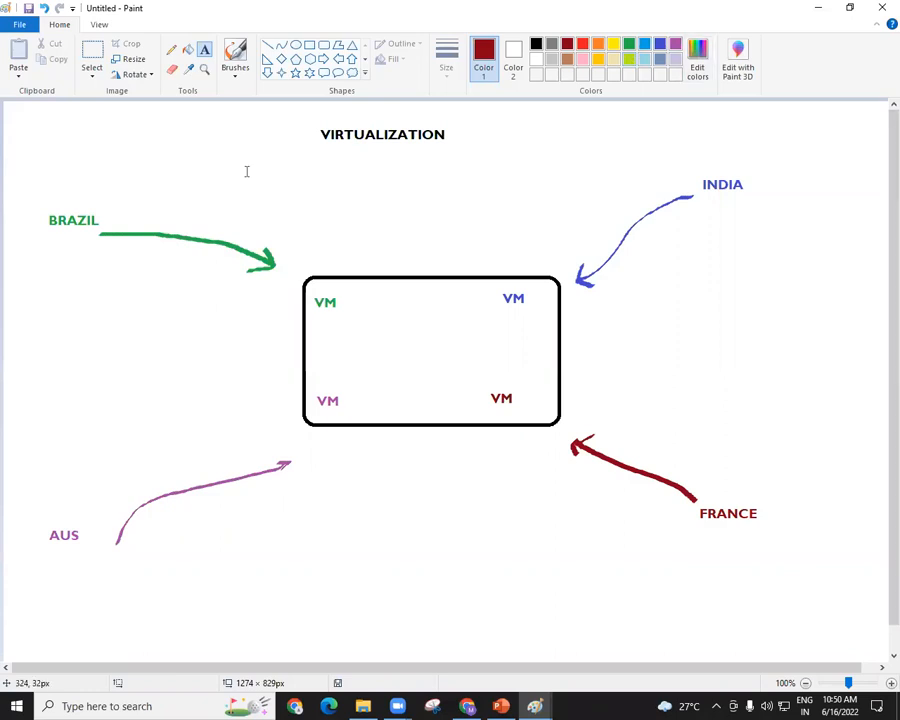
Add the dark red text 100 APP - 100 SERVERS in the canvas's upper-left corner and widen its box to fit one line.
click(14, 119)
text(100 APP - )
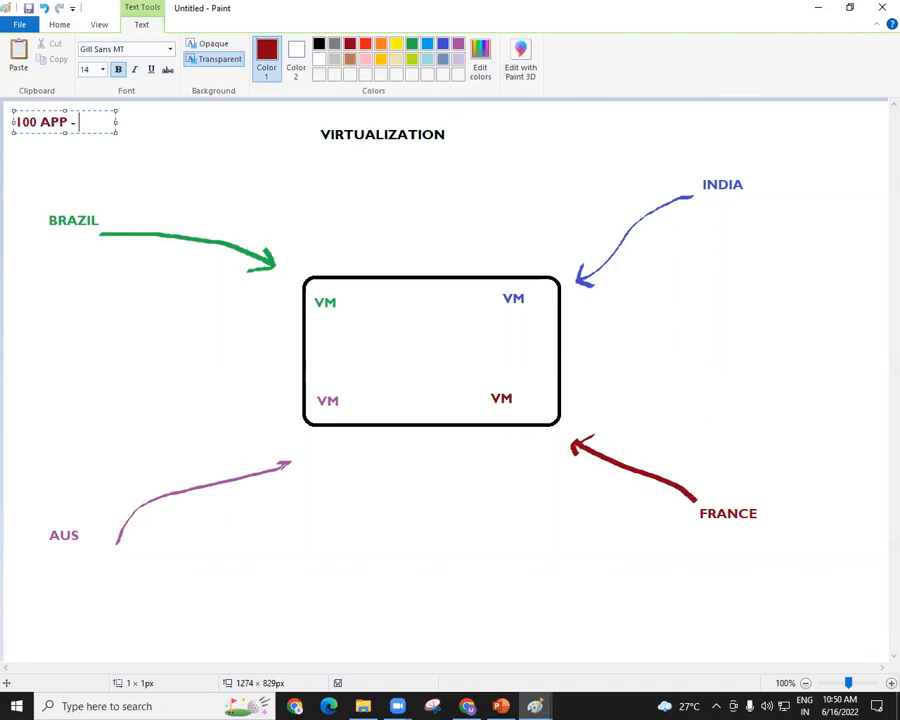
text(100 SERVERS)
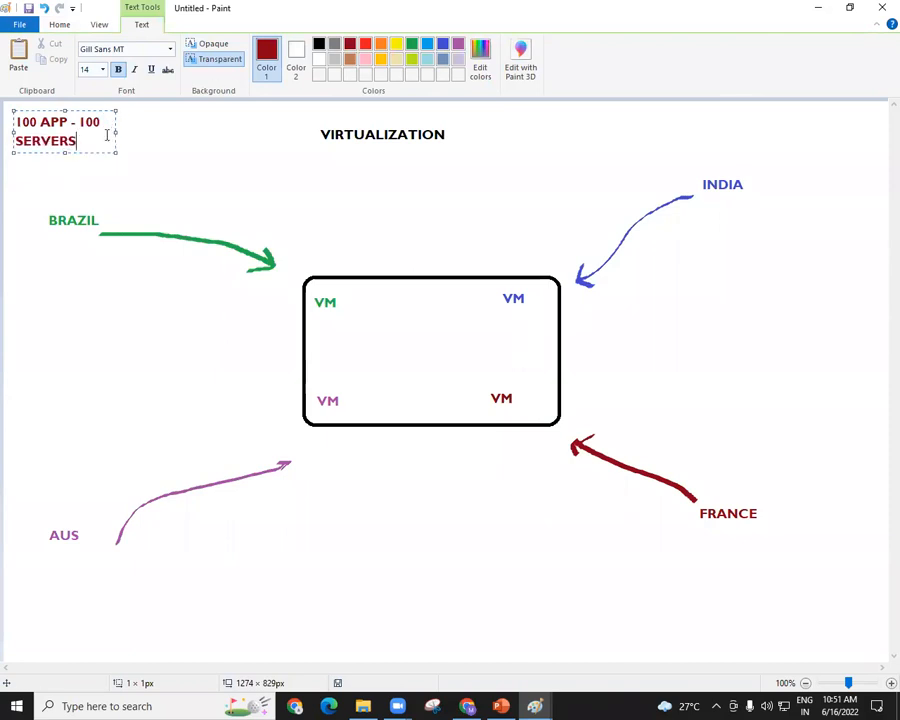
drag(116, 132, 242, 130)
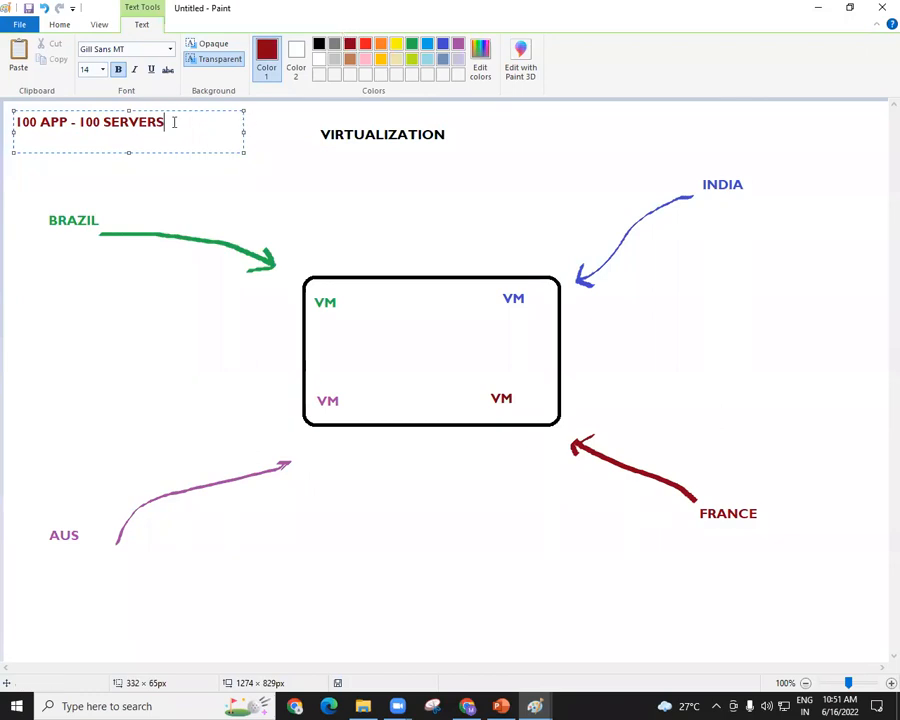
Append - 200 to the 100 APP - 100 SERVERS text and highlight the added number.
drag(174, 122, 14, 122)
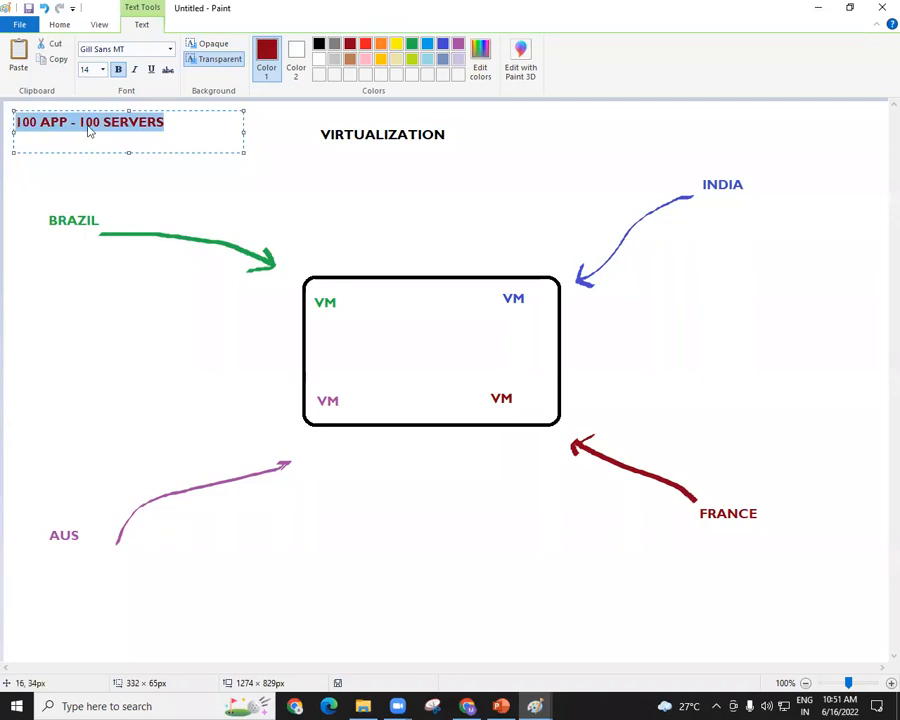
click(201, 129)
text(- )
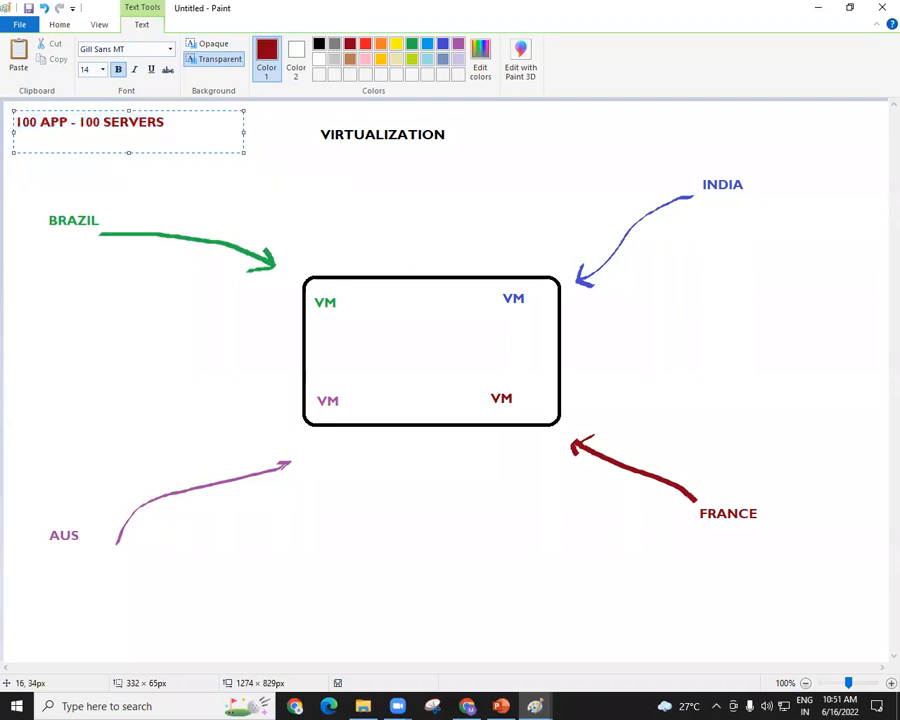
text(200)
key(ctrl+shift+Left)
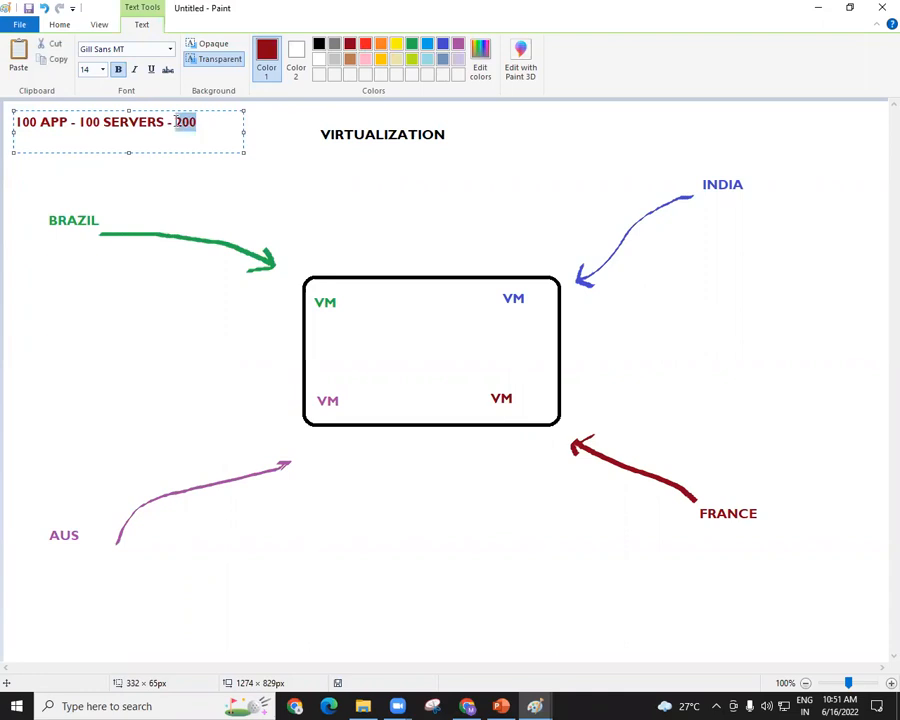
Draw a freehand black brush loop around the whole VM rectangle, passing the four arrow tips.
click(62, 26)
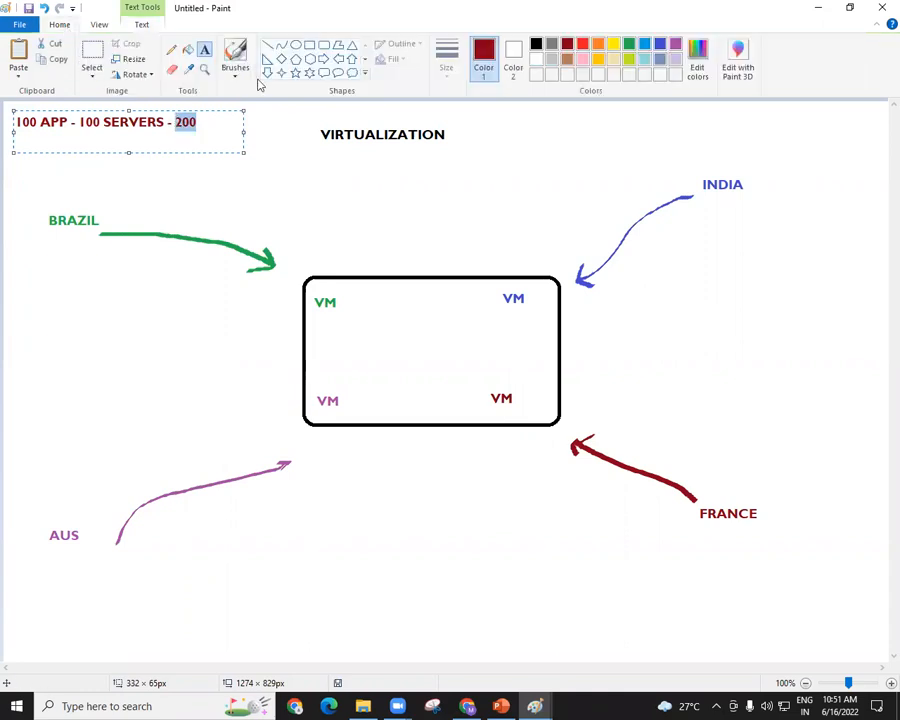
click(235, 76)
click(262, 97)
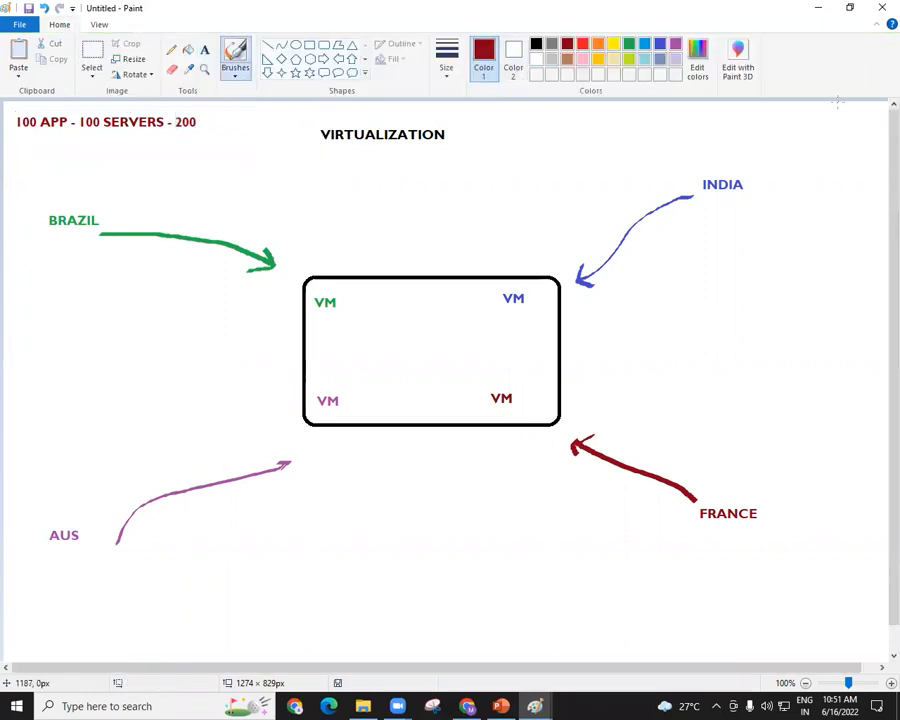
click(536, 44)
mouse_move(582, 272)
mouse_down()
mouse_move(348, 247)
mouse_move(246, 370)
mouse_move(404, 486)
mouse_move(632, 393)
mouse_move(579, 270)
mouse_up()
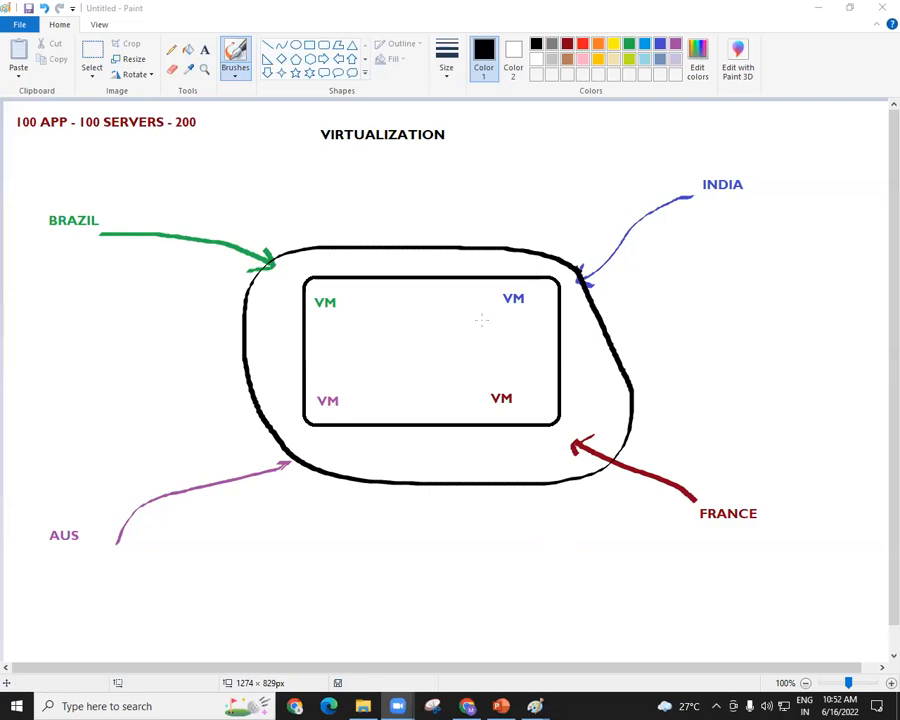
Switch to Chrome, open the AWS Free Tier page in a new tab and go to the console sign-in.
click(474, 706)
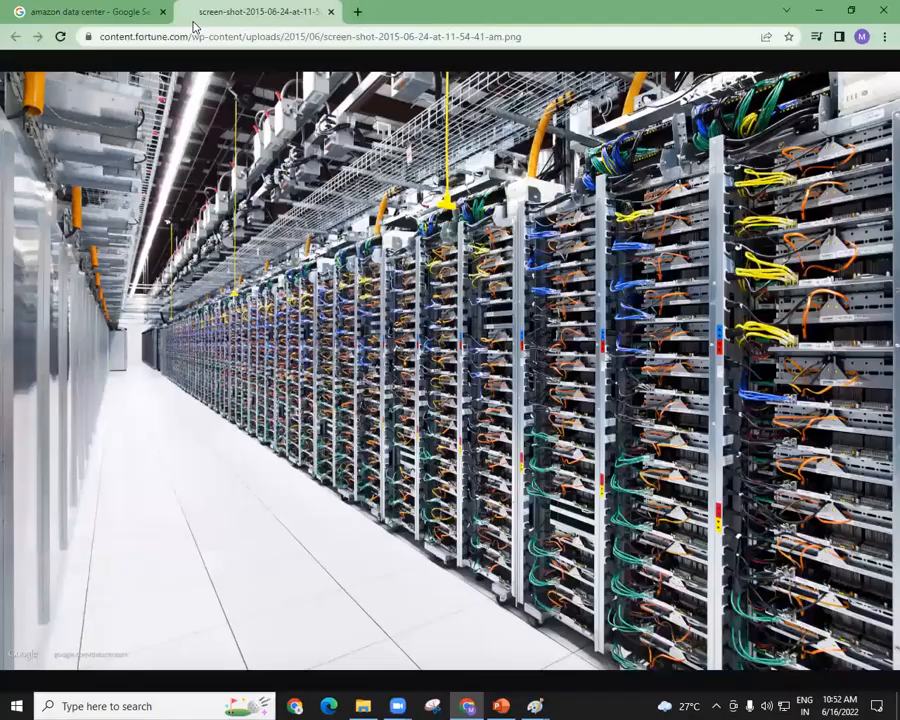
key(ctrl+t)
click(444, 434)
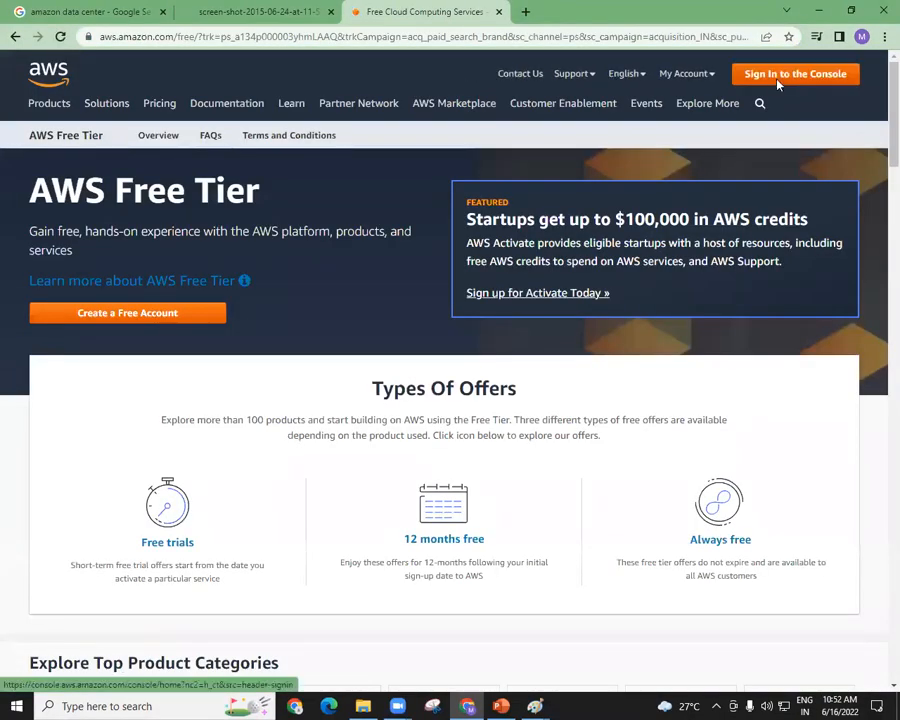
click(778, 80)
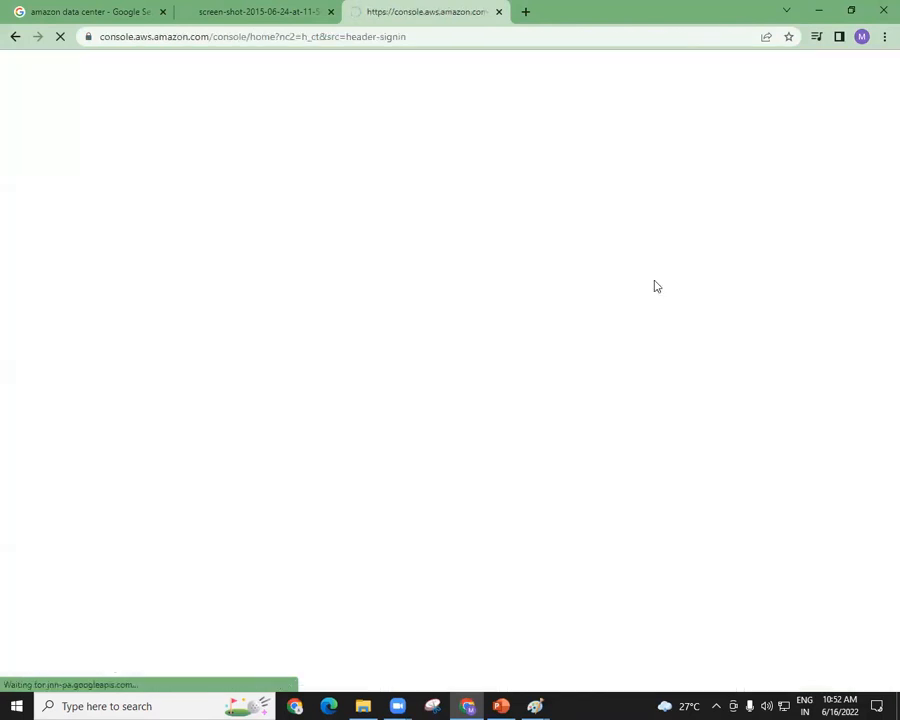
Sign in to AWS as root user with the saved account e-mail and the account password.
text(S)
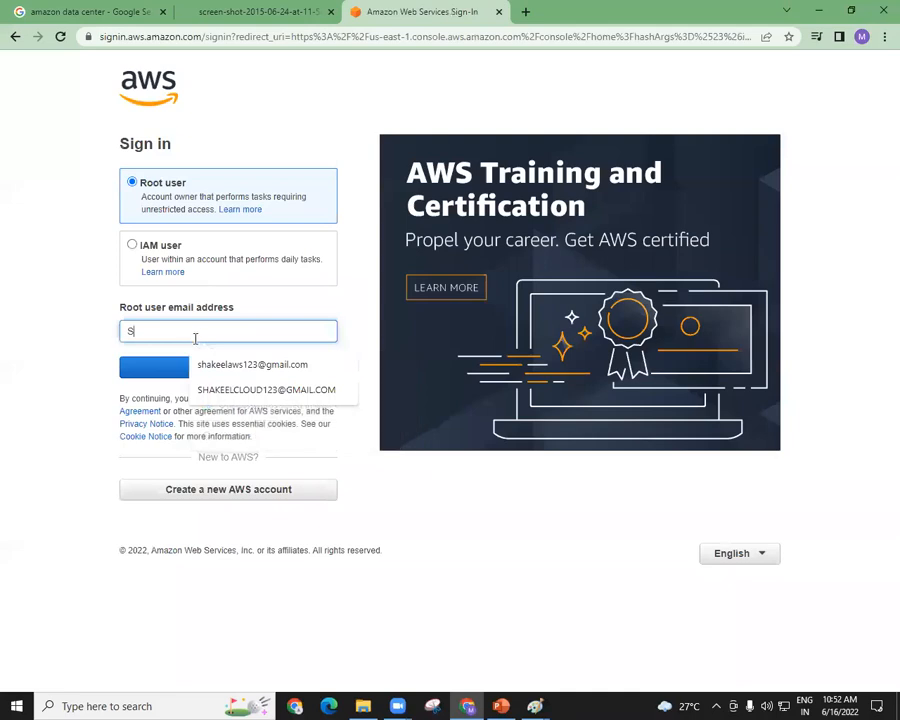
click(201, 365)
click(202, 367)
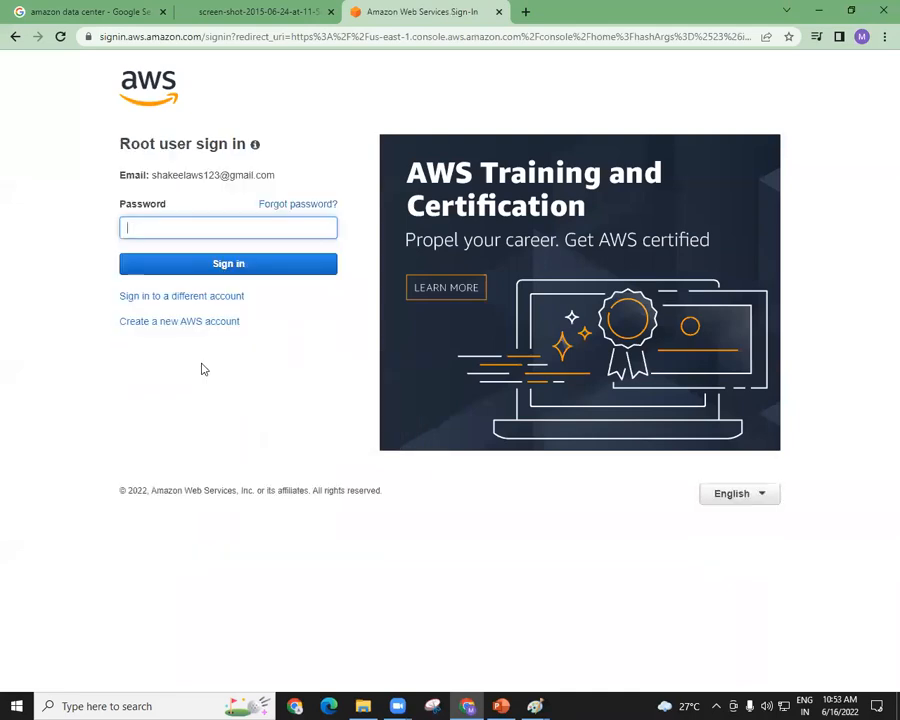
text(••••••••••••••••••)
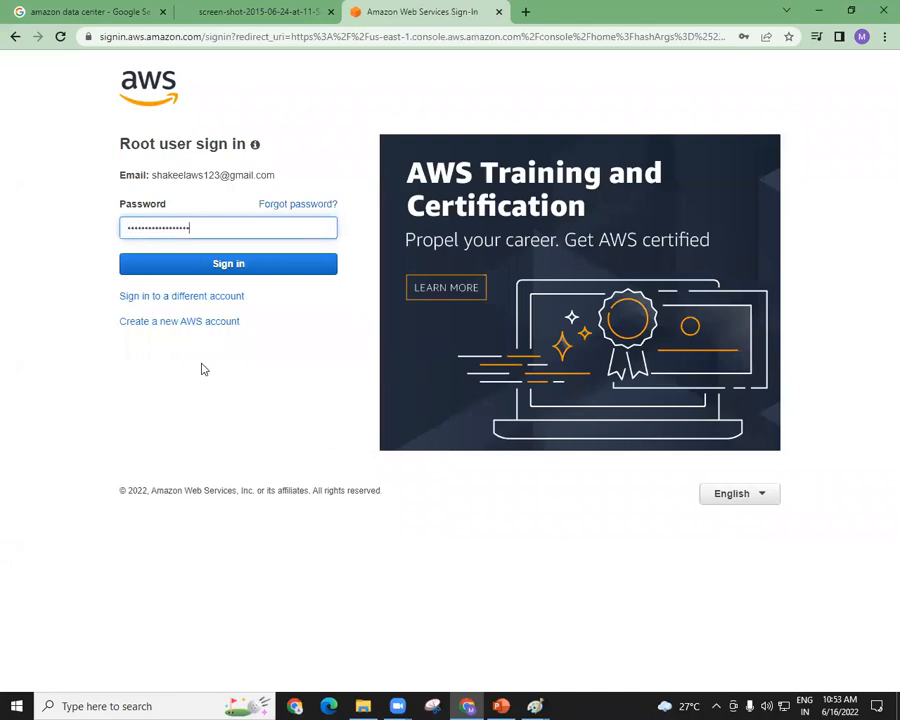
key(Return)
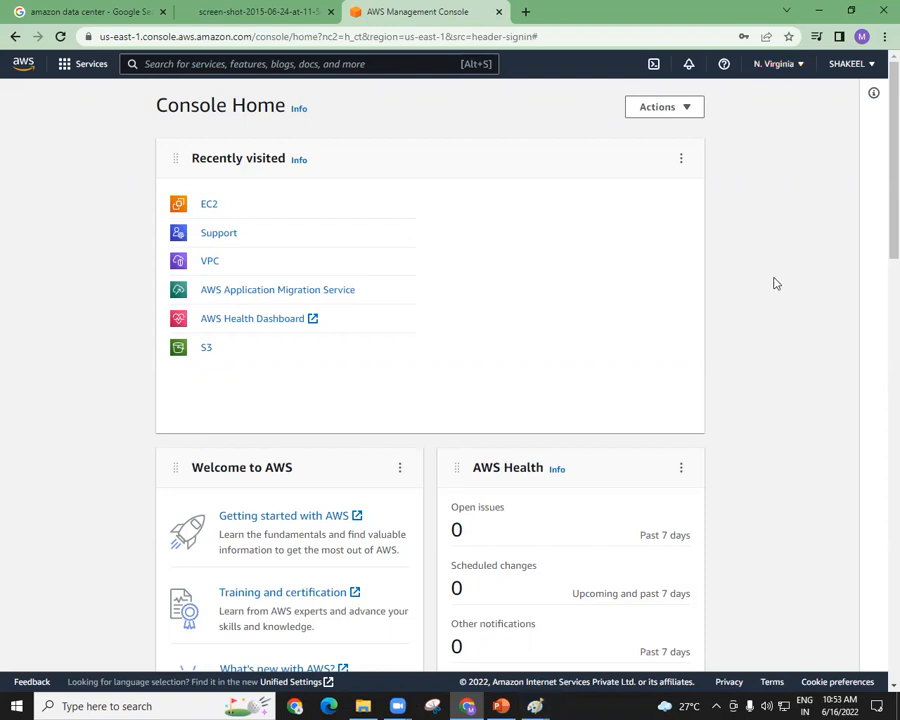
Open the EC2 dashboard, switch to the virtualization diagram in Paint and return to Chrome.
click(211, 204)
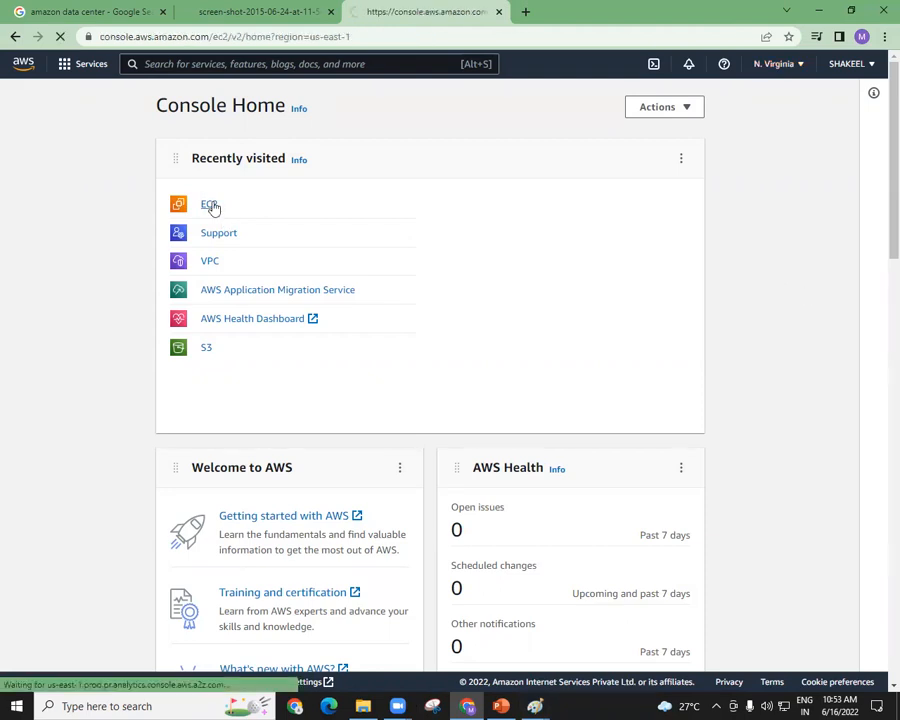
mouse_move(535, 706)
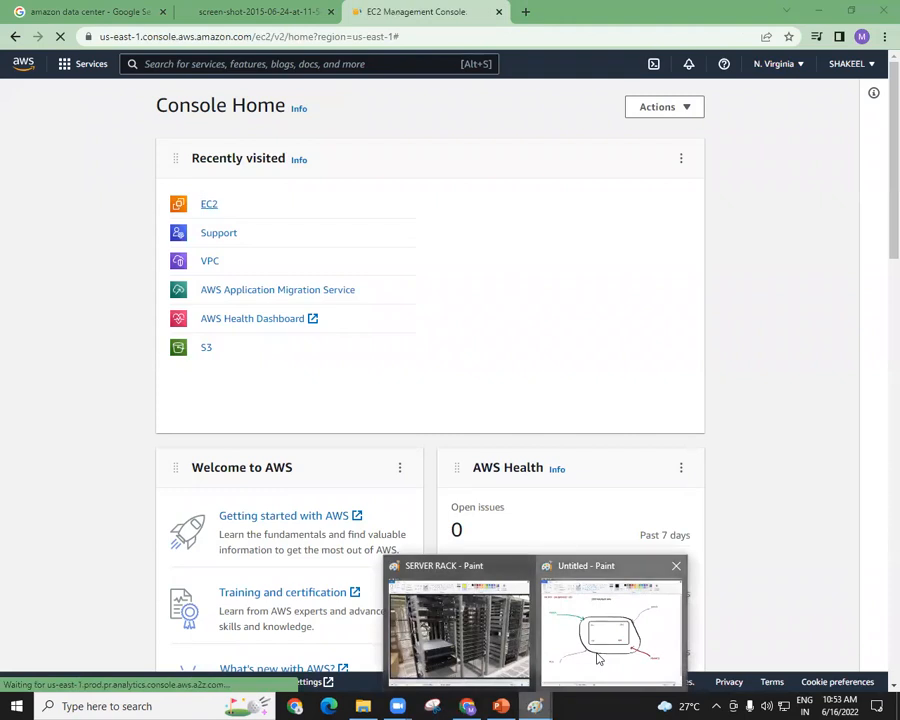
click(596, 640)
mouse_move(501, 706)
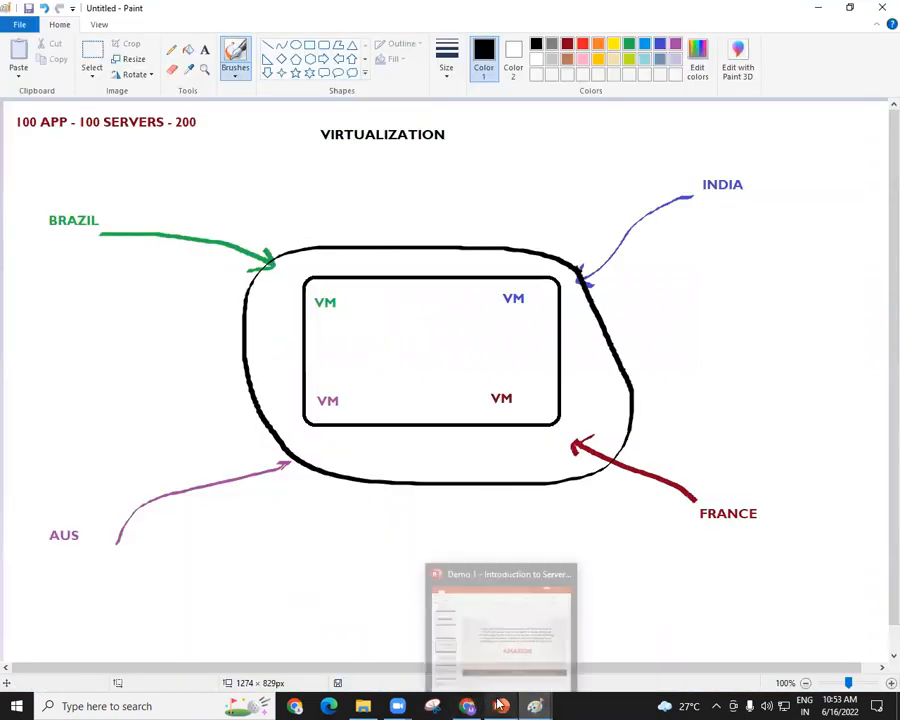
mouse_move(467, 706)
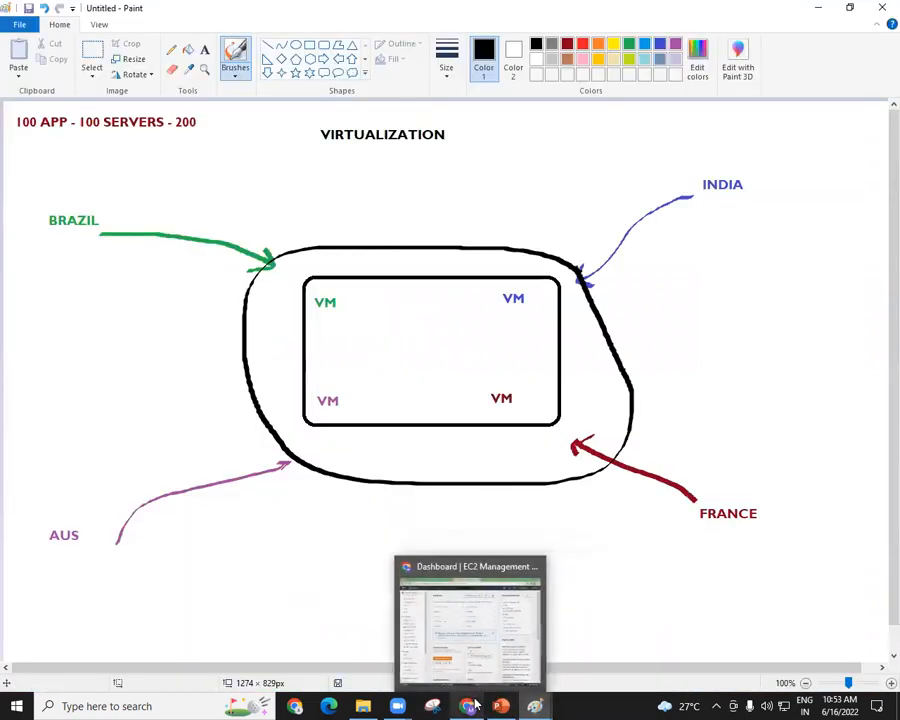
click(468, 615)
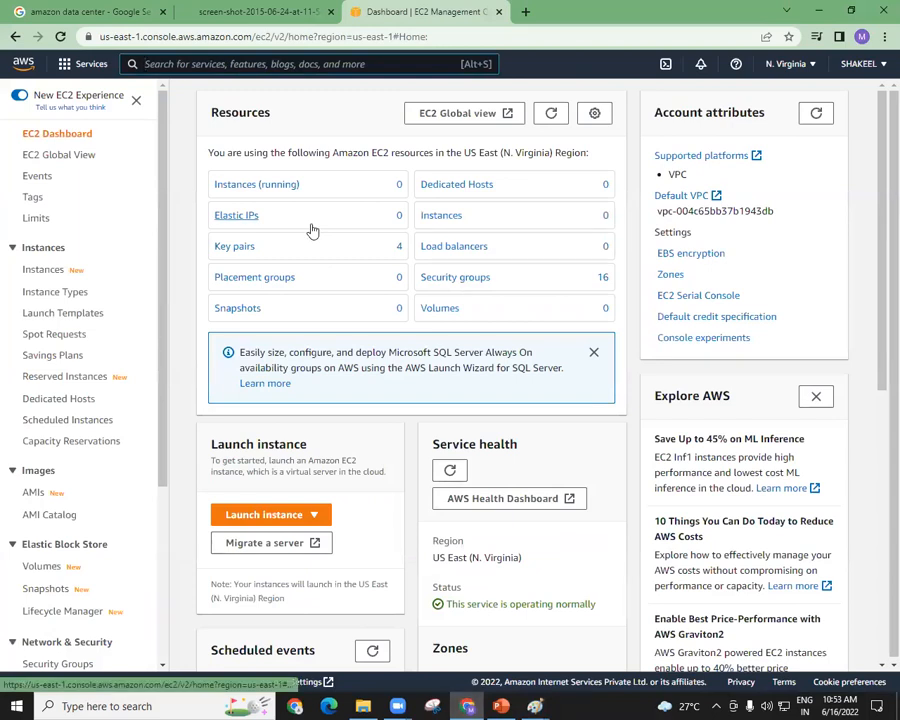
Start launching a new instance from the EC2 instances list, name it myWEBserver and dismiss the new launch experience banner.
click(44, 270)
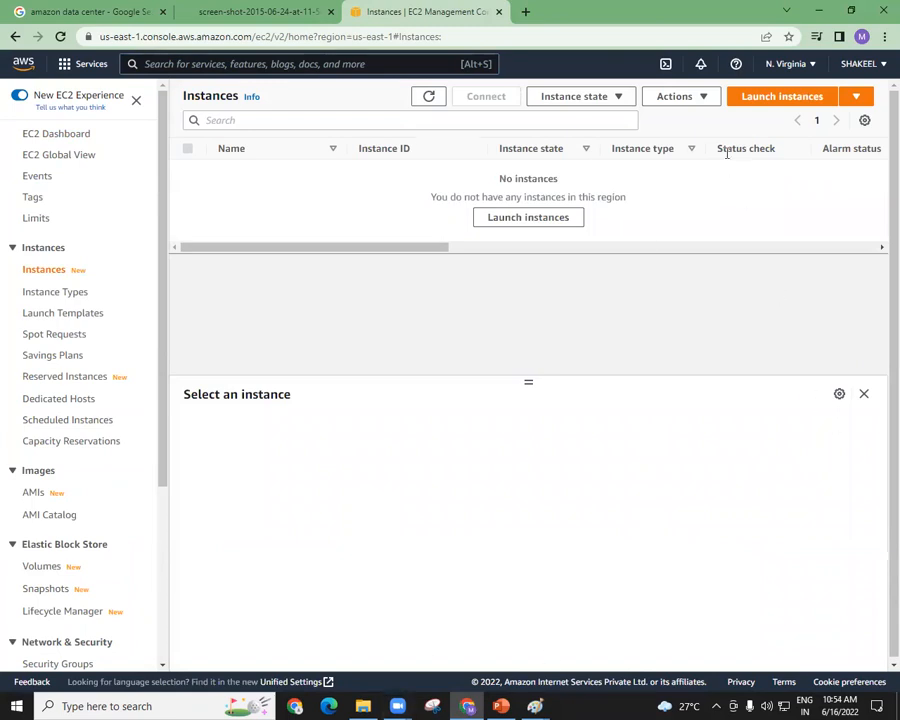
click(792, 100)
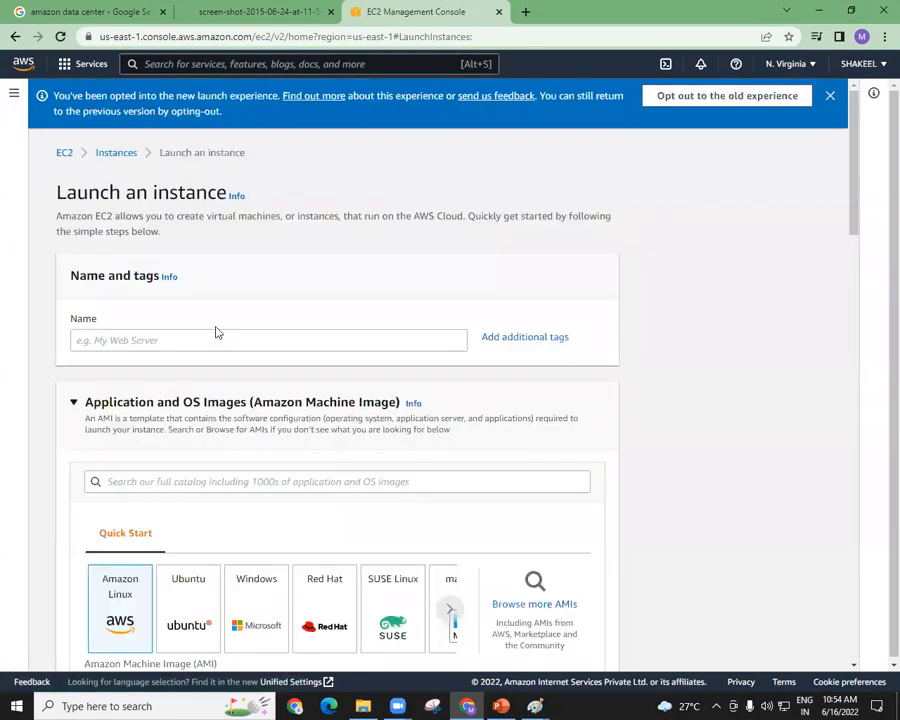
click(216, 330)
text(myWE)
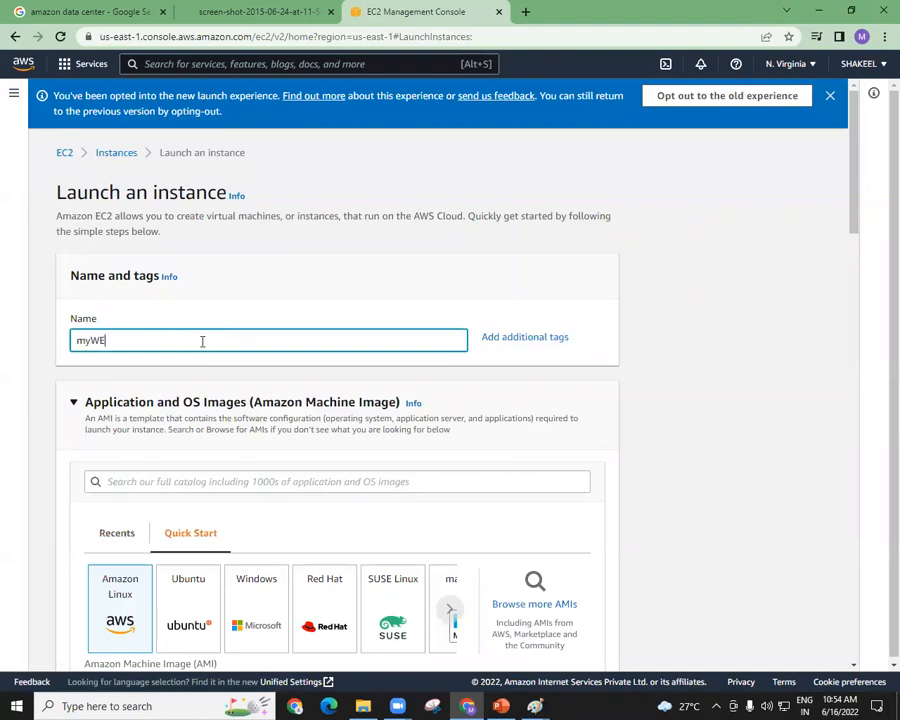
text(Bserver)
click(831, 97)
Browse the Quick Start operating system images and choose Ubuntu for the instance.
drag(851, 123, 851, 201)
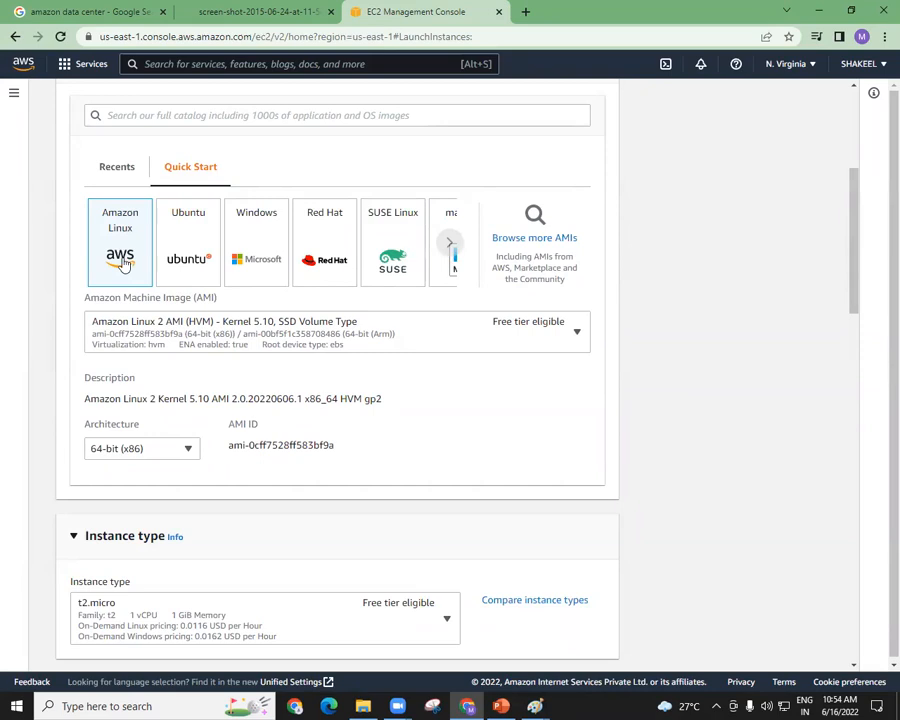
click(451, 245)
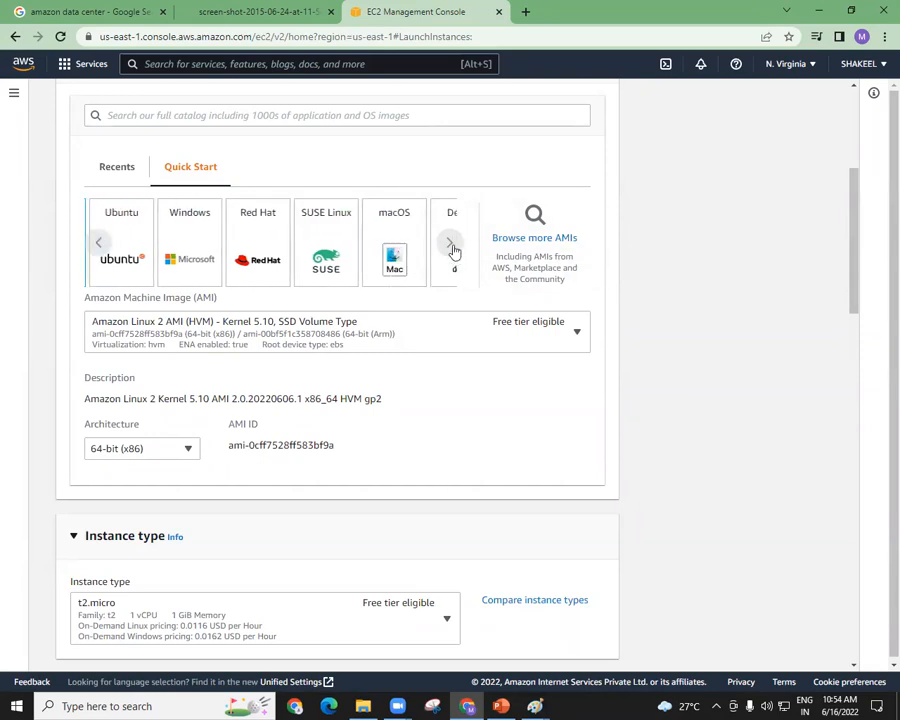
click(451, 245)
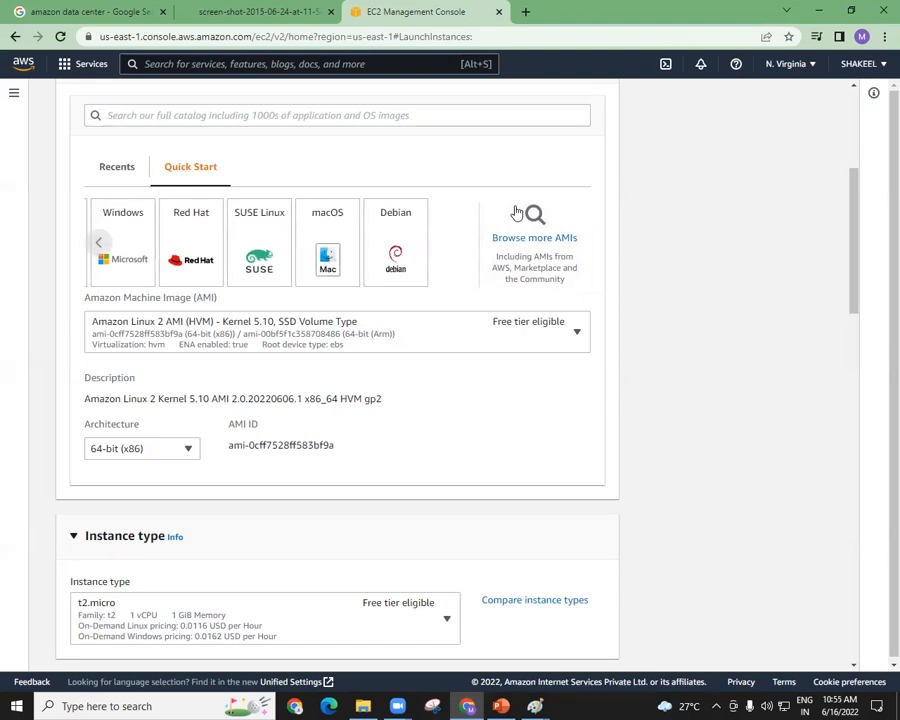
click(100, 247)
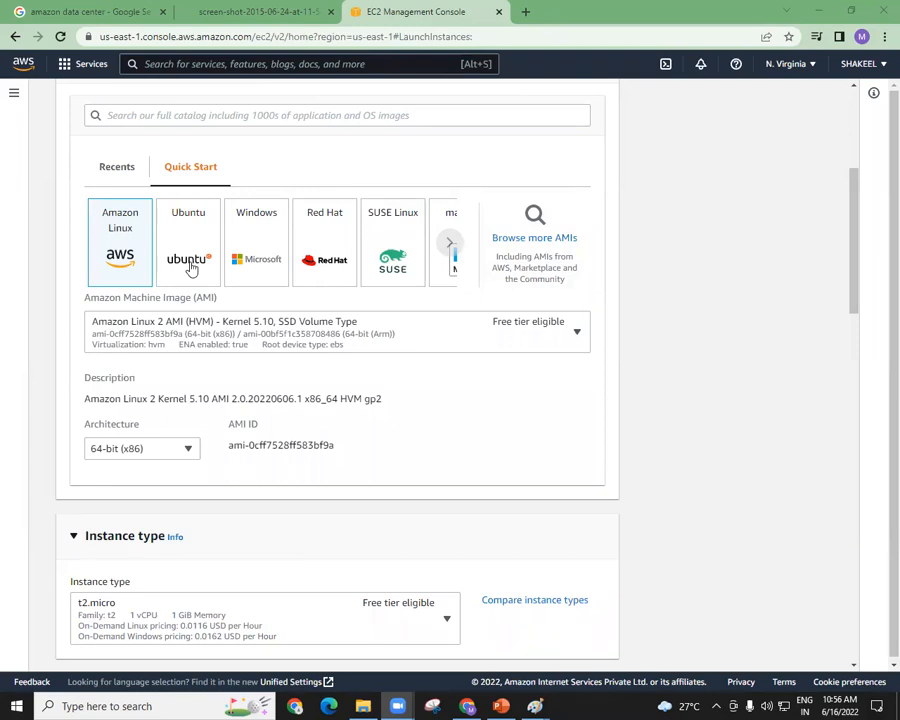
click(197, 270)
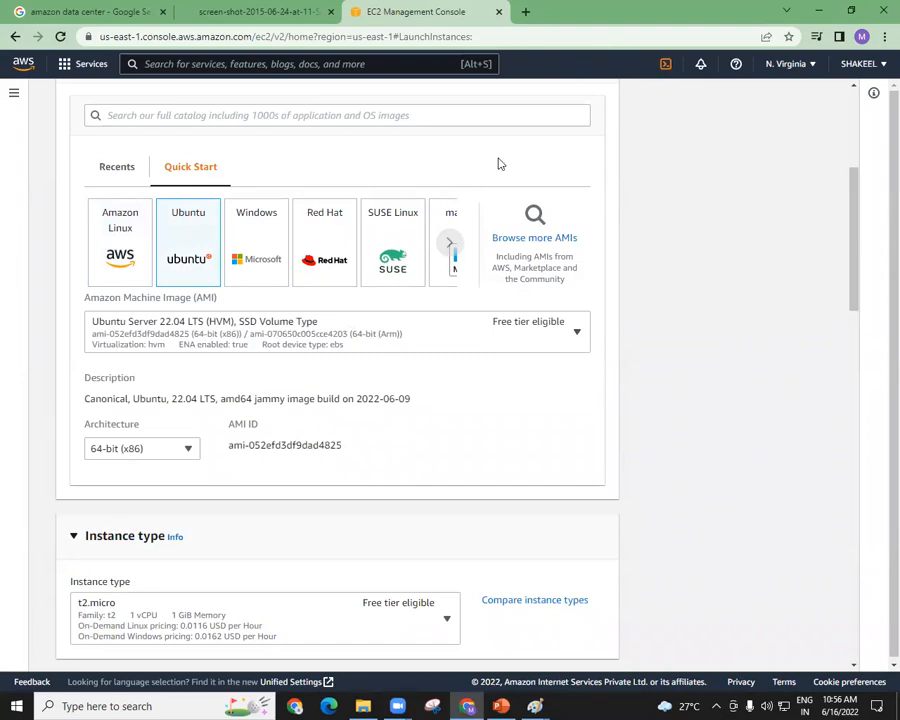
Circle the Virtualization: hvm text of the Ubuntu image with a pink annotation and clear the markings.
click(448, 42)
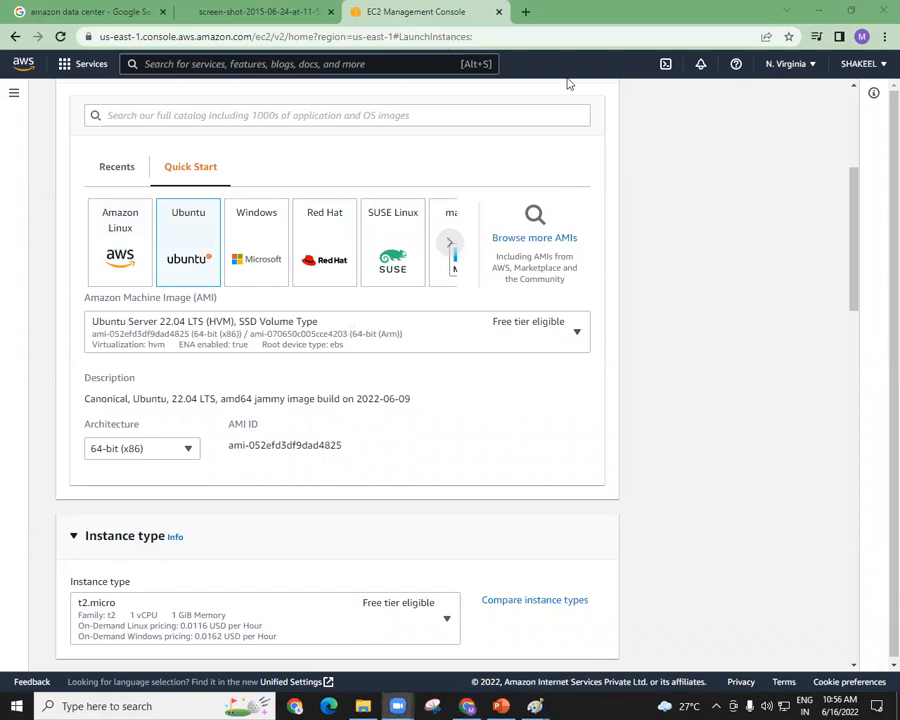
mouse_move(170, 358)
mouse_down()
mouse_move(172, 337)
mouse_move(79, 339)
mouse_move(110, 353)
mouse_move(178, 347)
mouse_up()
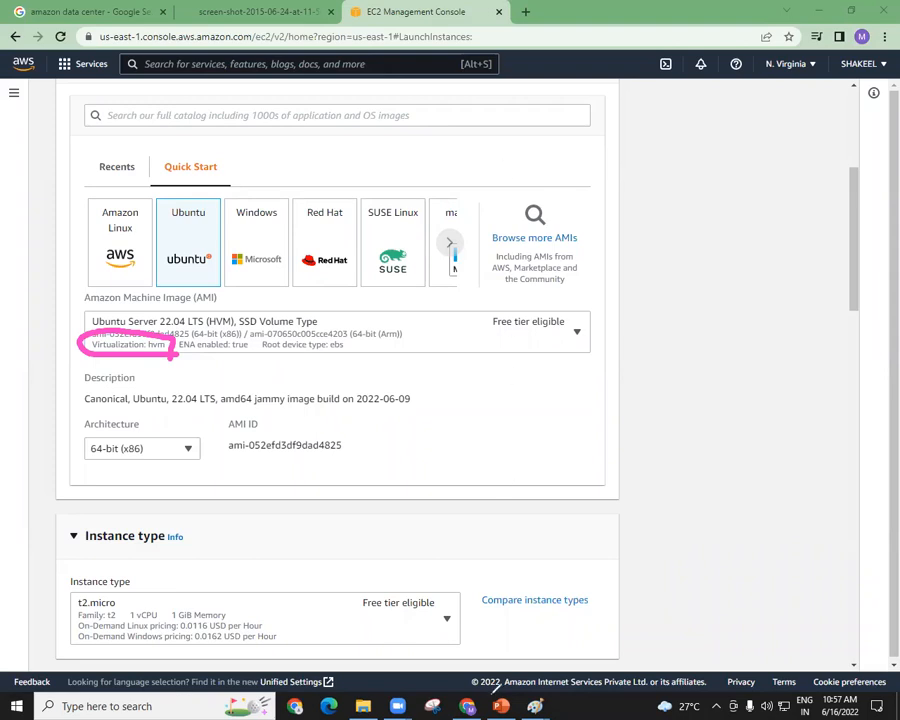
click(620, 117)
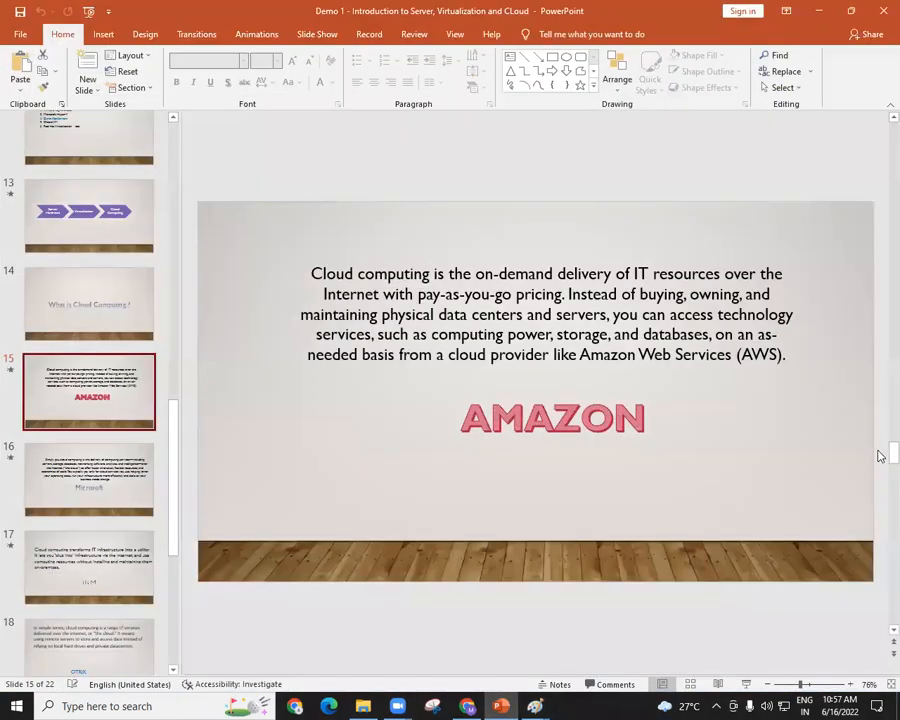
drag(876, 450, 880, 652)
drag(636, 418, 838, 476)
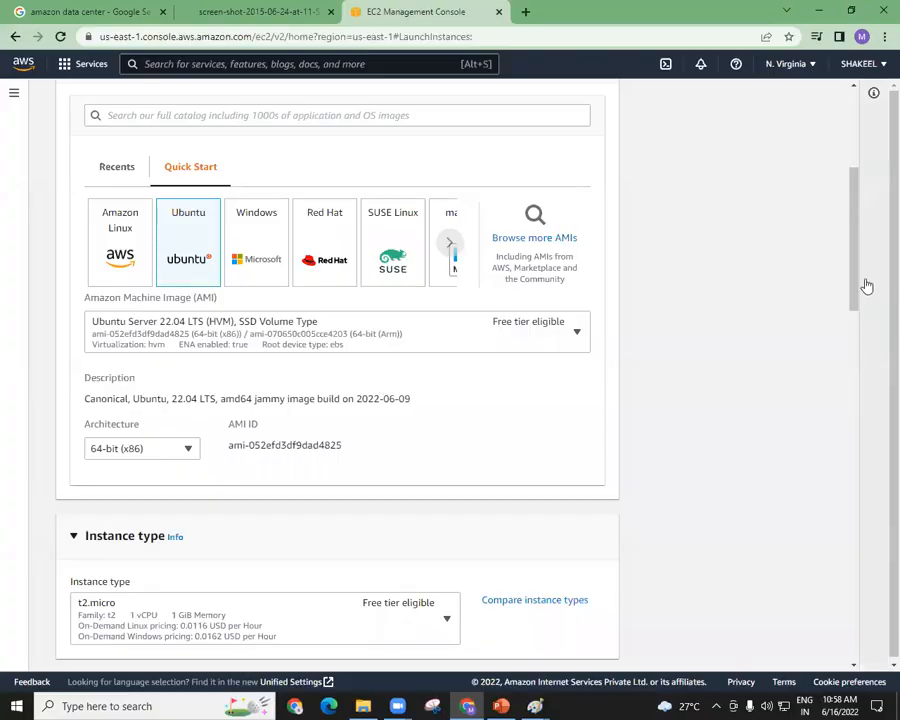
Browse the available instance types, choose t2.micro and select the MYKEY key pair.
scroll(853, 310, down, 1)
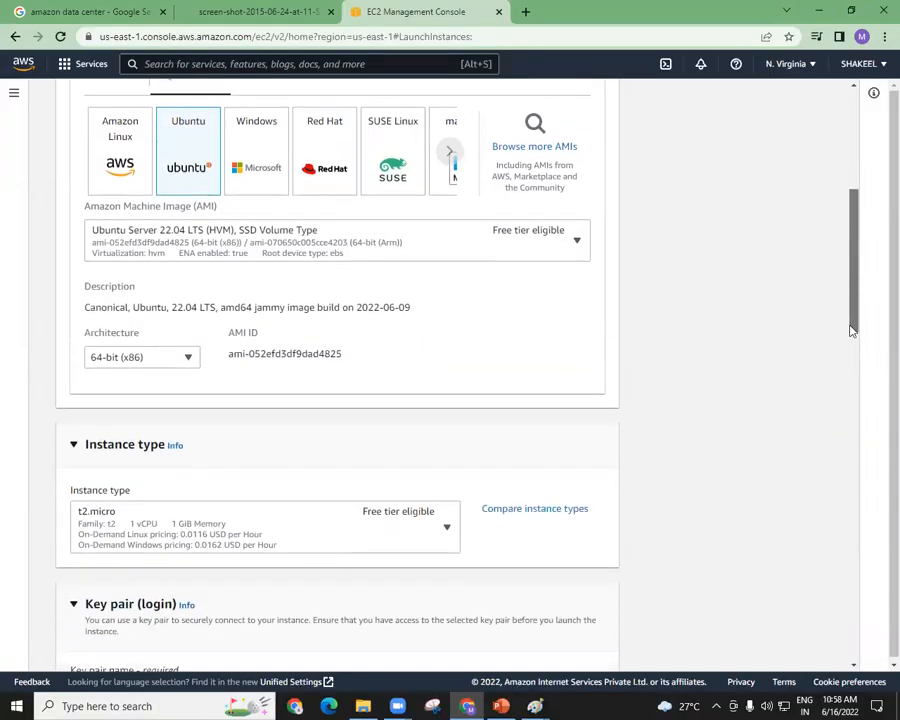
scroll(853, 330, down, 3)
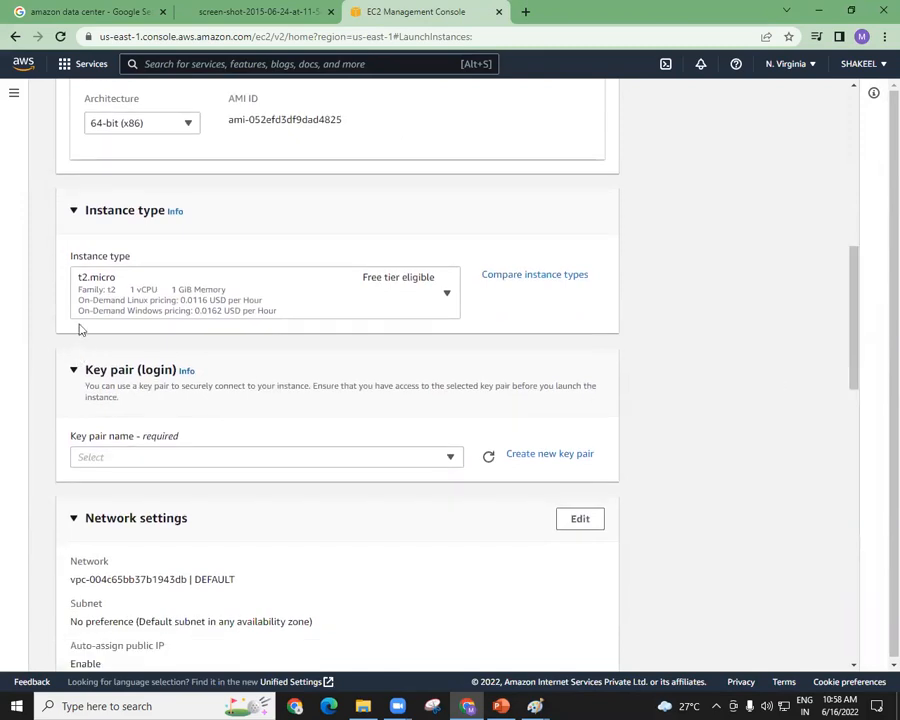
click(283, 304)
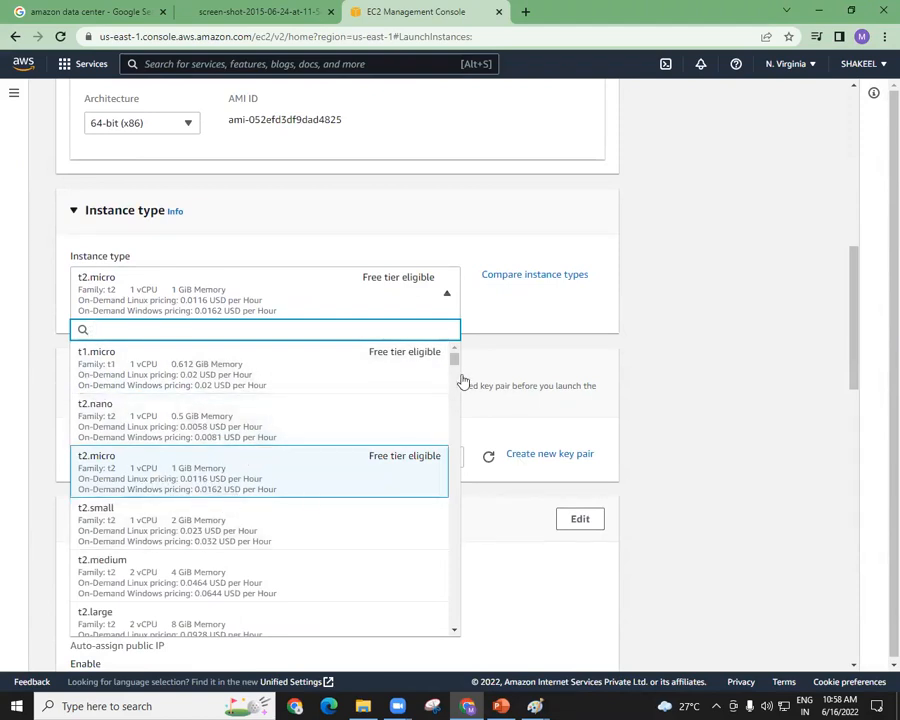
scroll(458, 370, down, 5)
scroll(456, 380, down, 4)
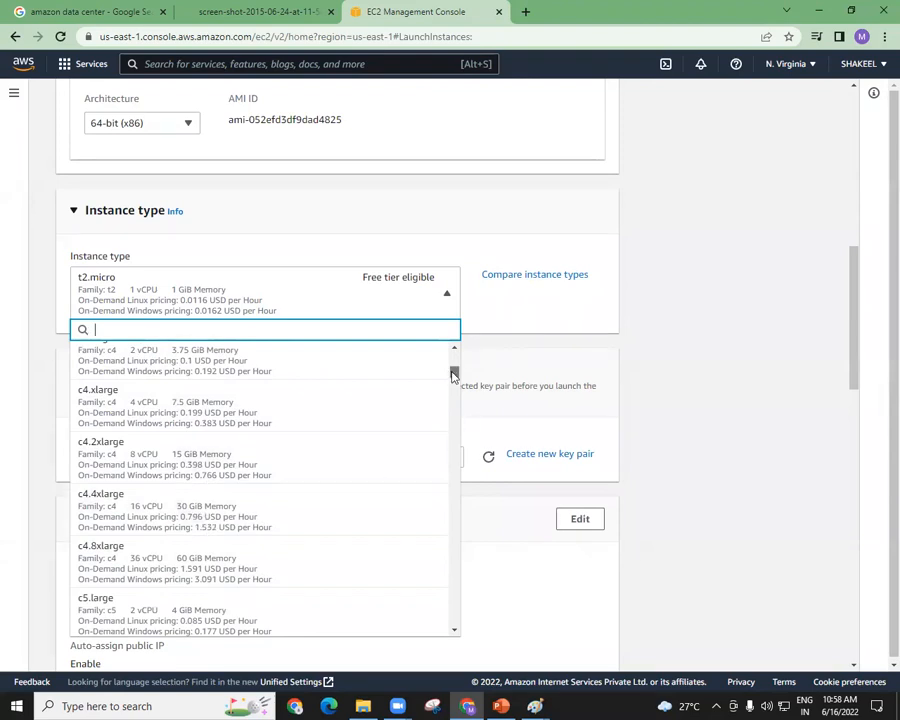
drag(454, 374, 454, 357)
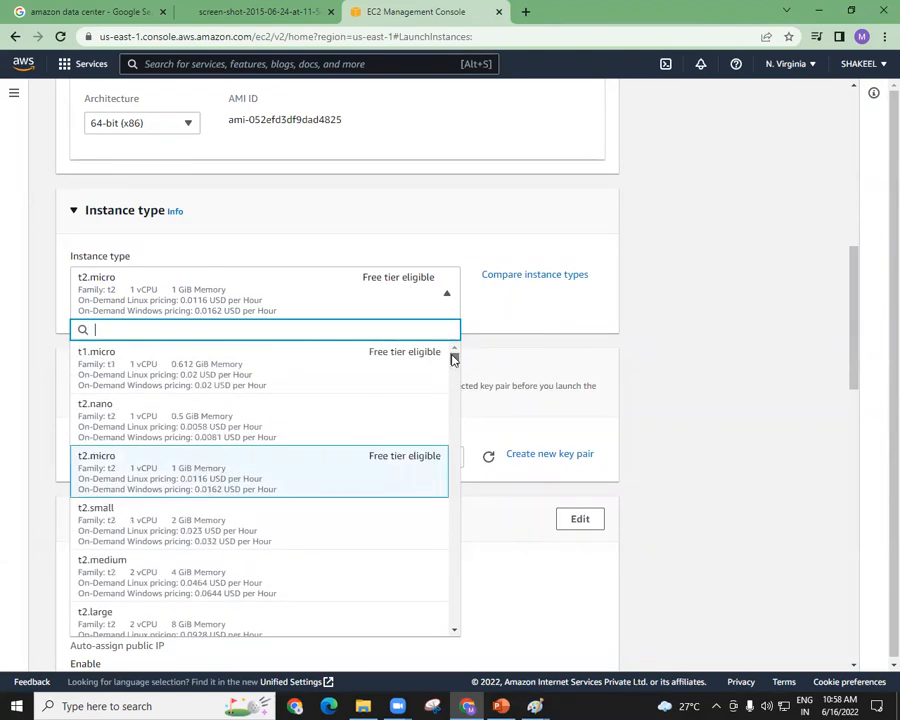
click(254, 468)
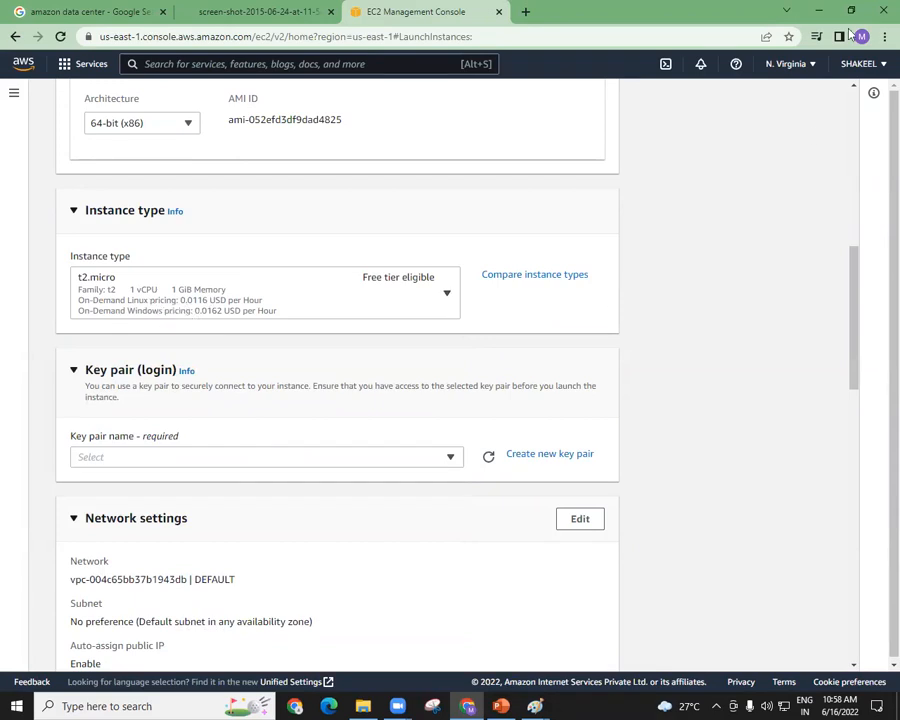
click(433, 463)
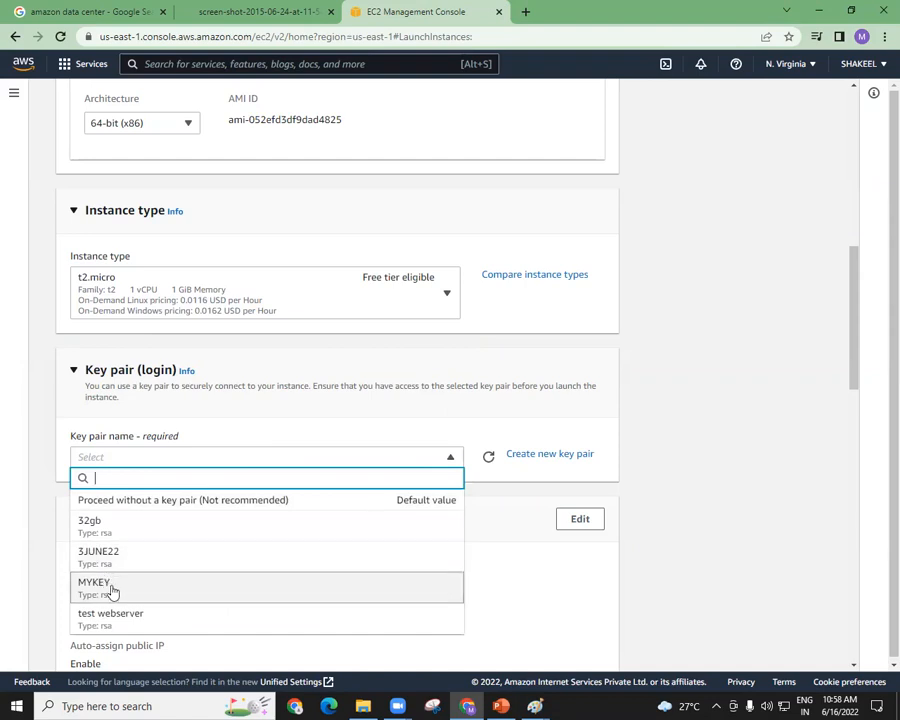
click(112, 588)
Edit the network settings and set the VPC to VPC1 (172.16.0.0/16).
drag(848, 368, 841, 445)
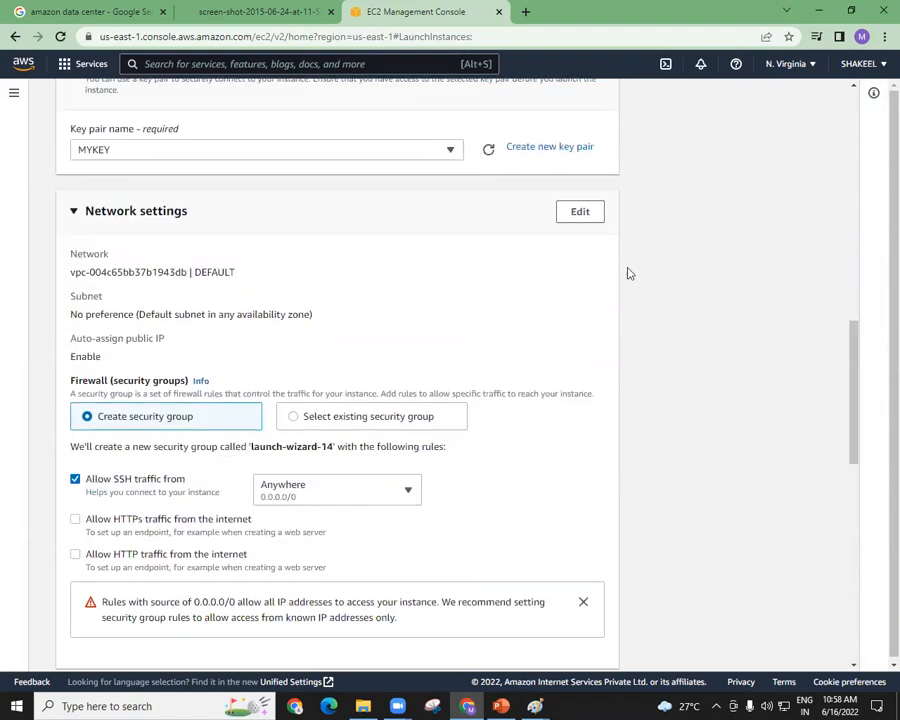
click(580, 213)
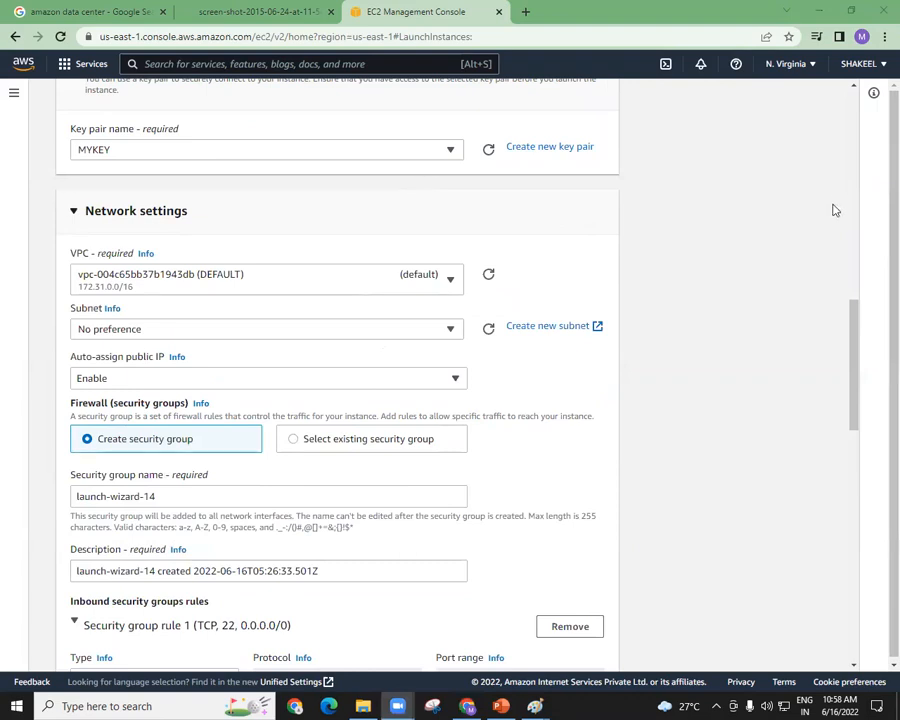
drag(854, 338, 860, 278)
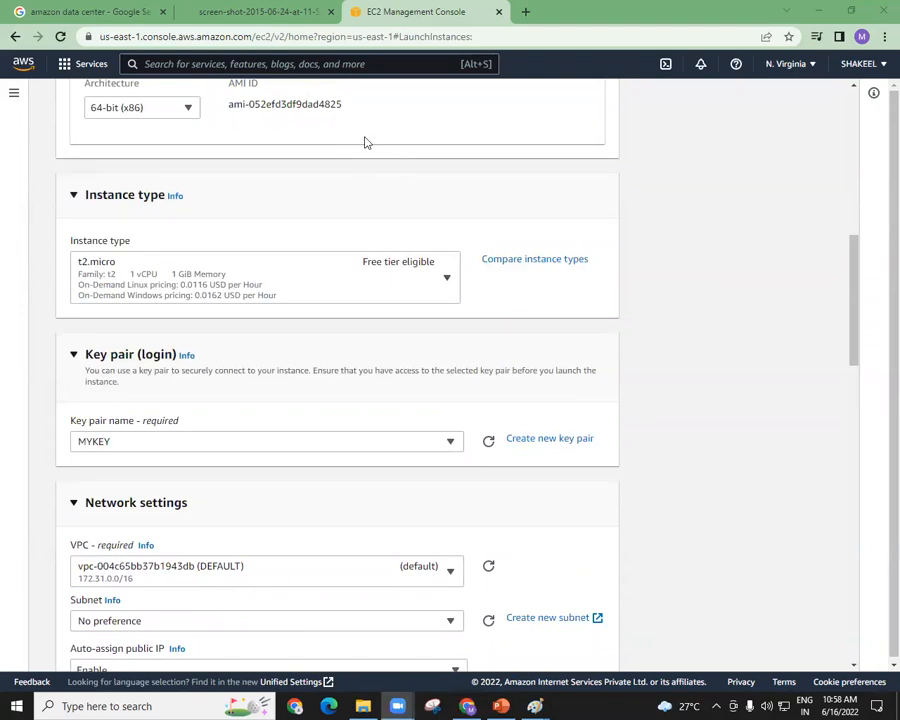
drag(854, 329, 854, 376)
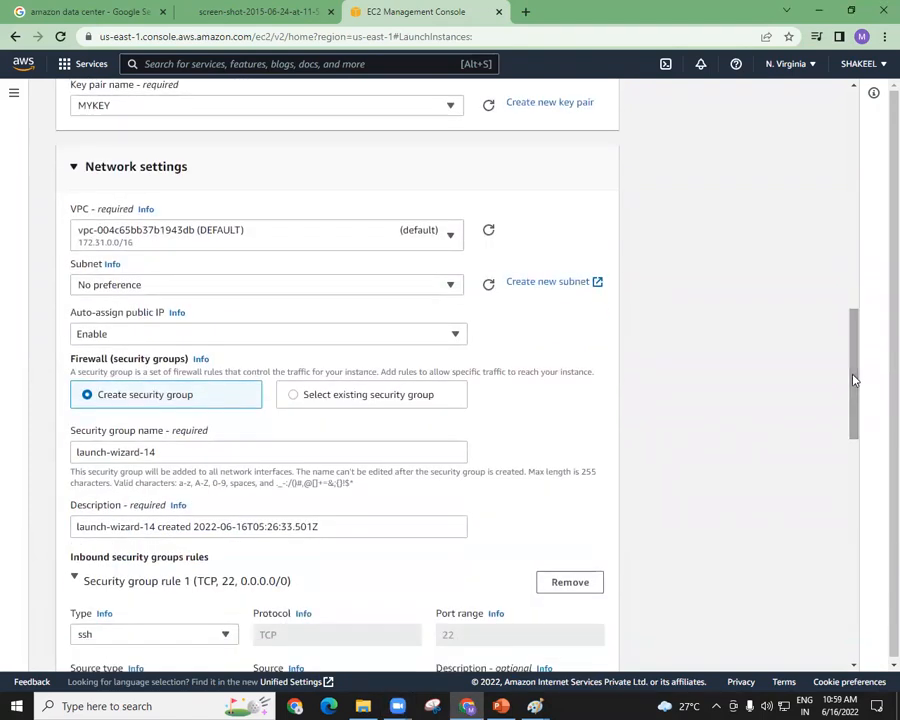
click(358, 248)
click(254, 321)
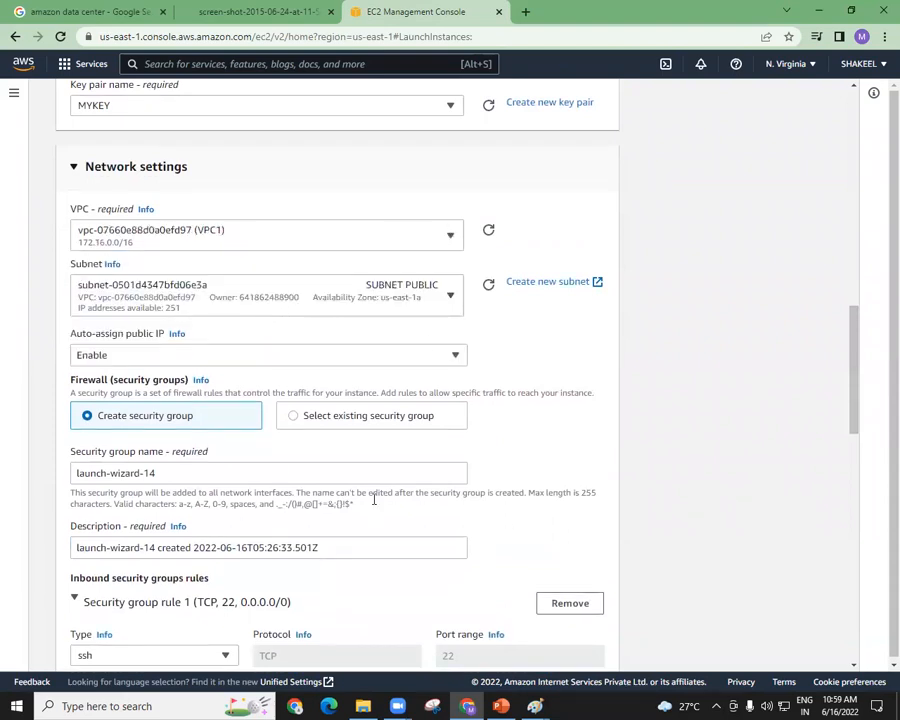
Use an existing security group for the firewall and select SG-ALLOW-SSH-HTTP.
click(326, 418)
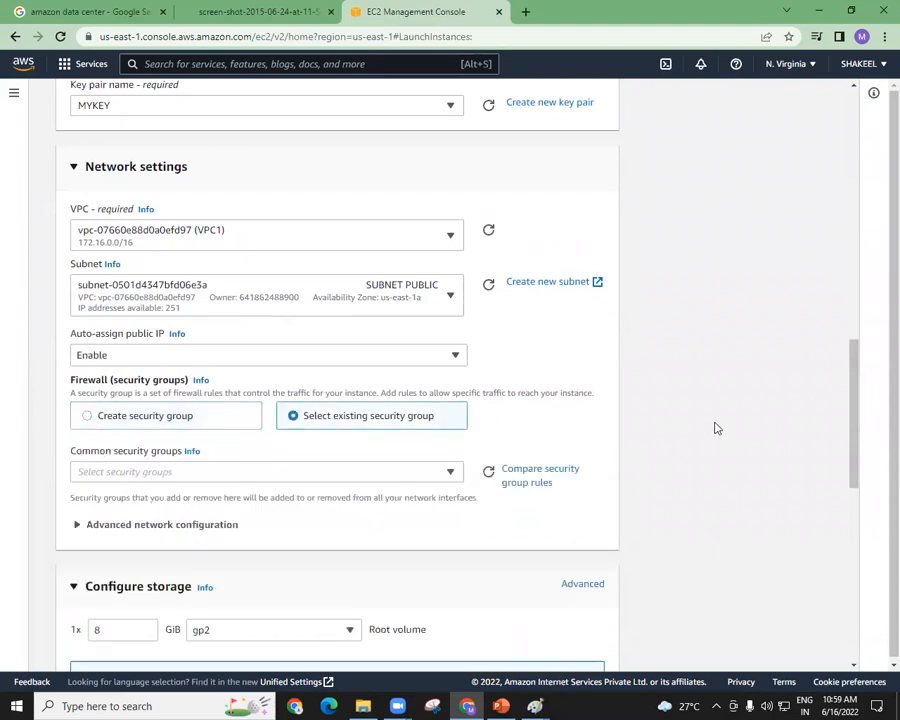
drag(852, 402, 848, 446)
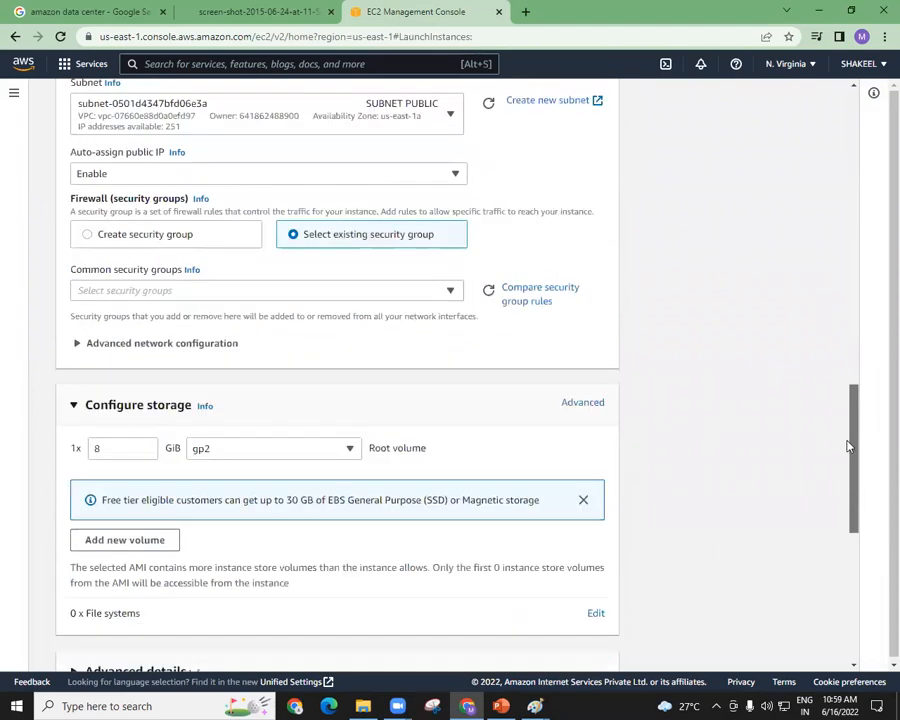
click(446, 300)
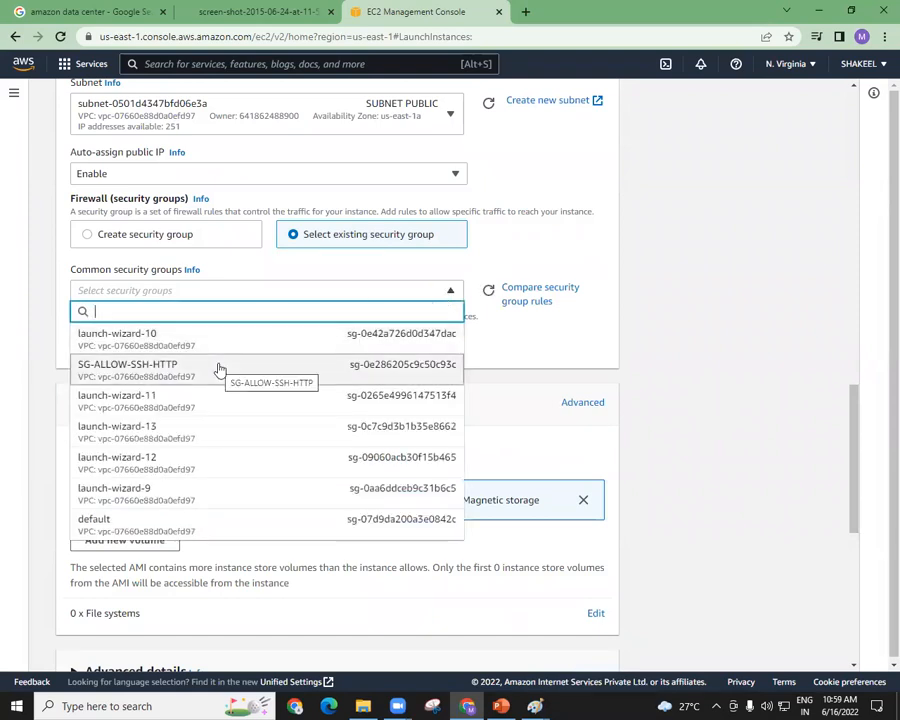
click(220, 370)
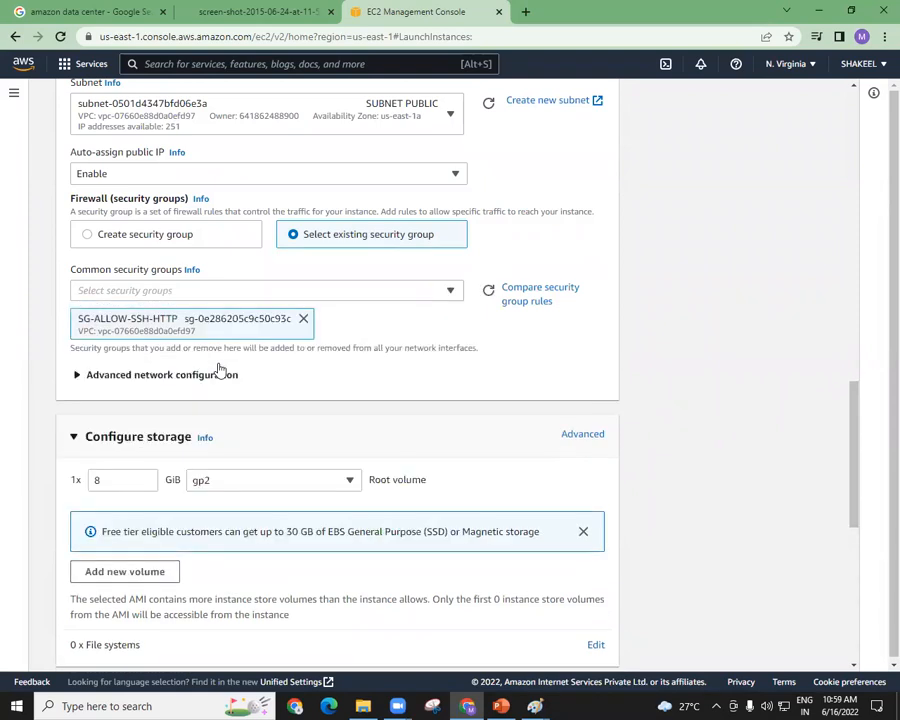
Highlight the number of instances in the summary and launch the instance.
drag(857, 449, 830, 585)
drag(114, 297, 44, 293)
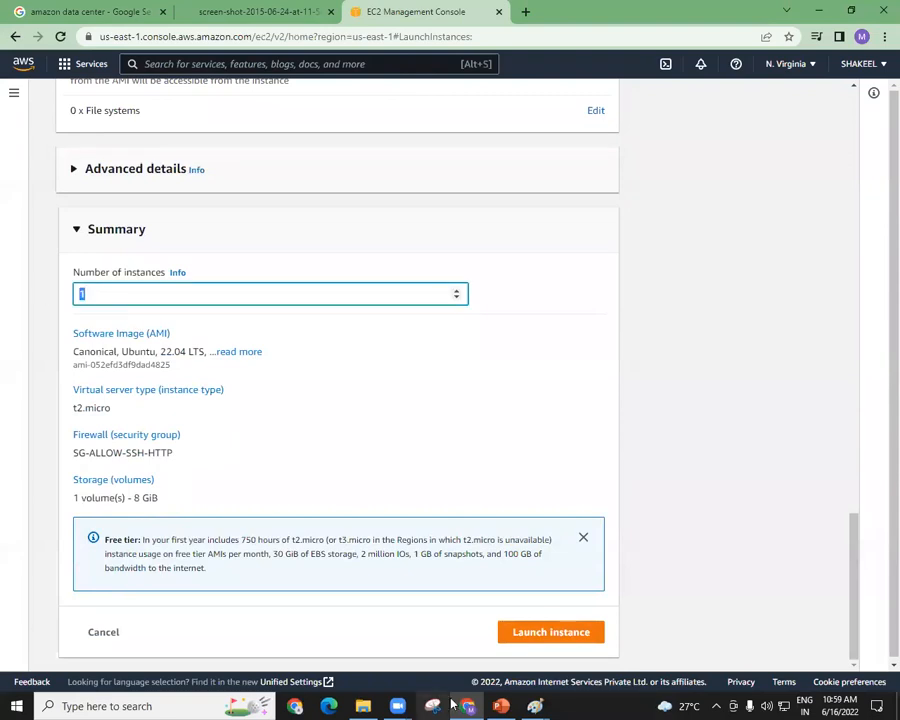
click(527, 635)
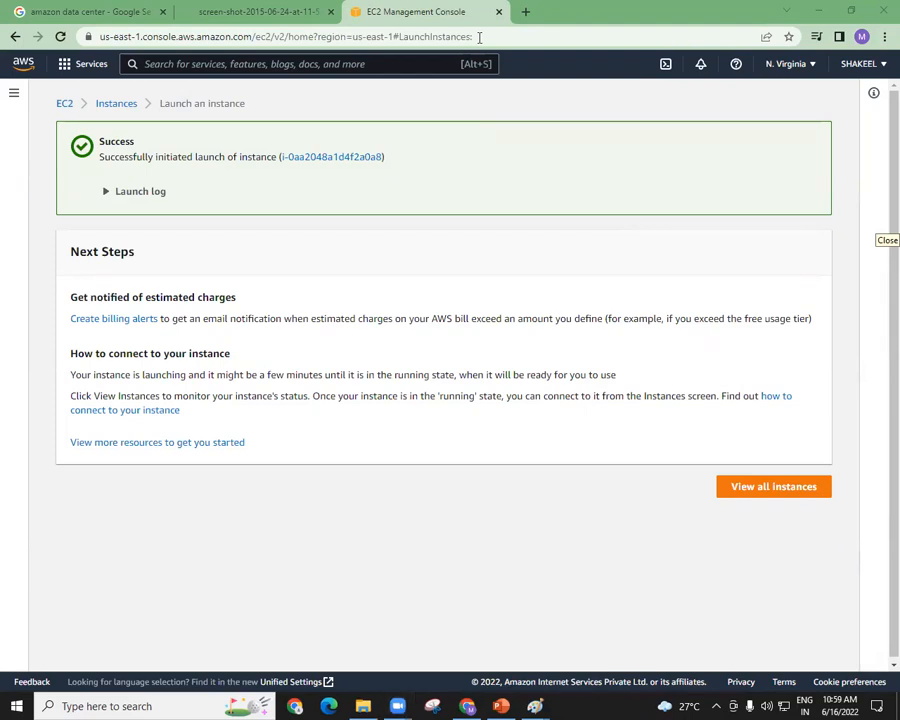
Open the EC2 instances list, refresh it, and highlight the state of the myWEBserver instance.
click(104, 107)
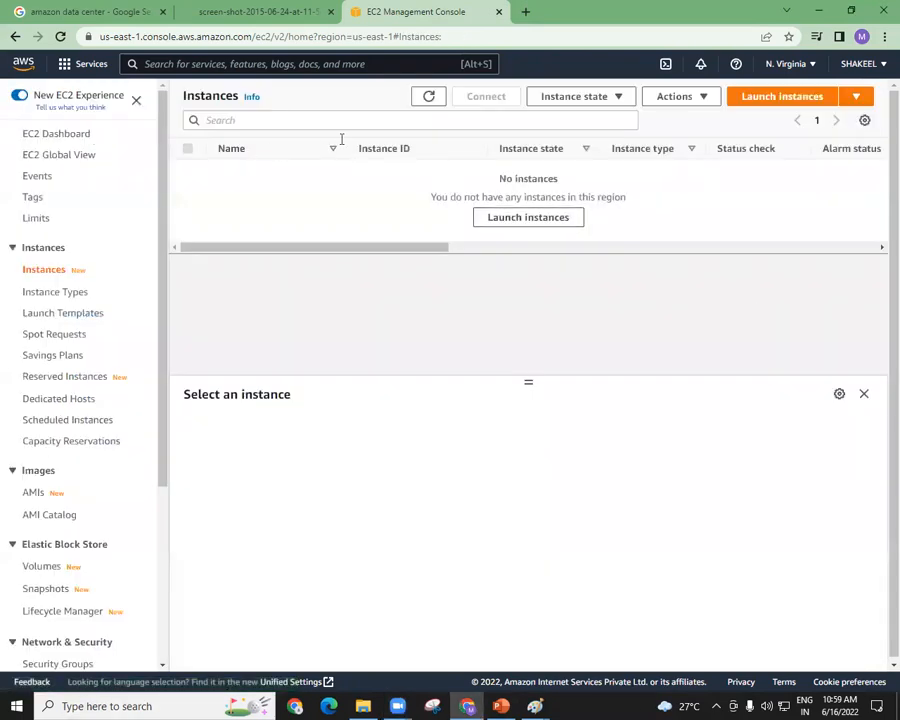
click(428, 97)
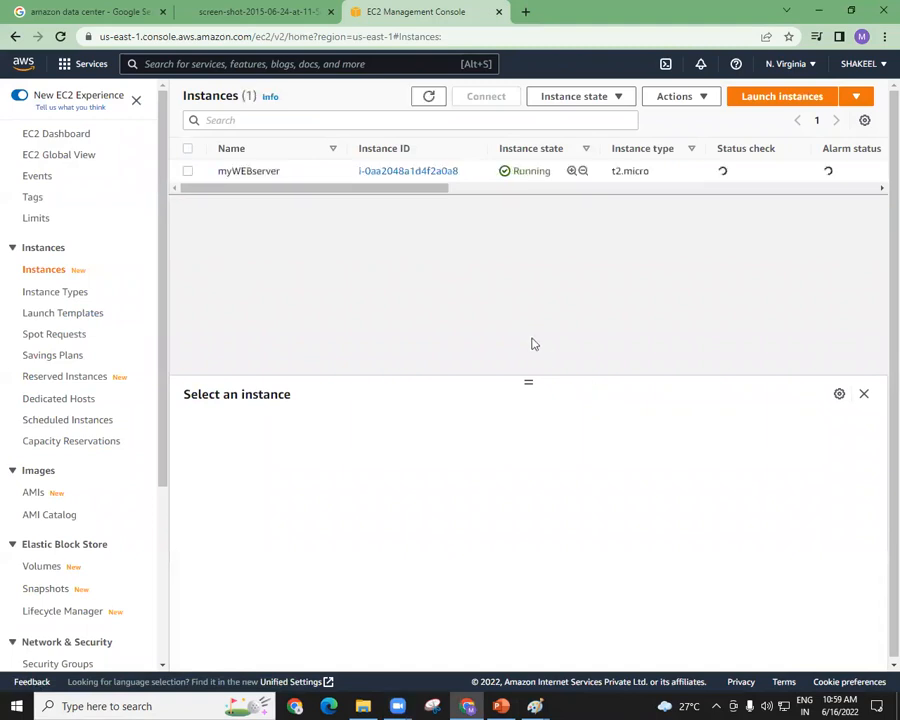
drag(552, 173, 515, 172)
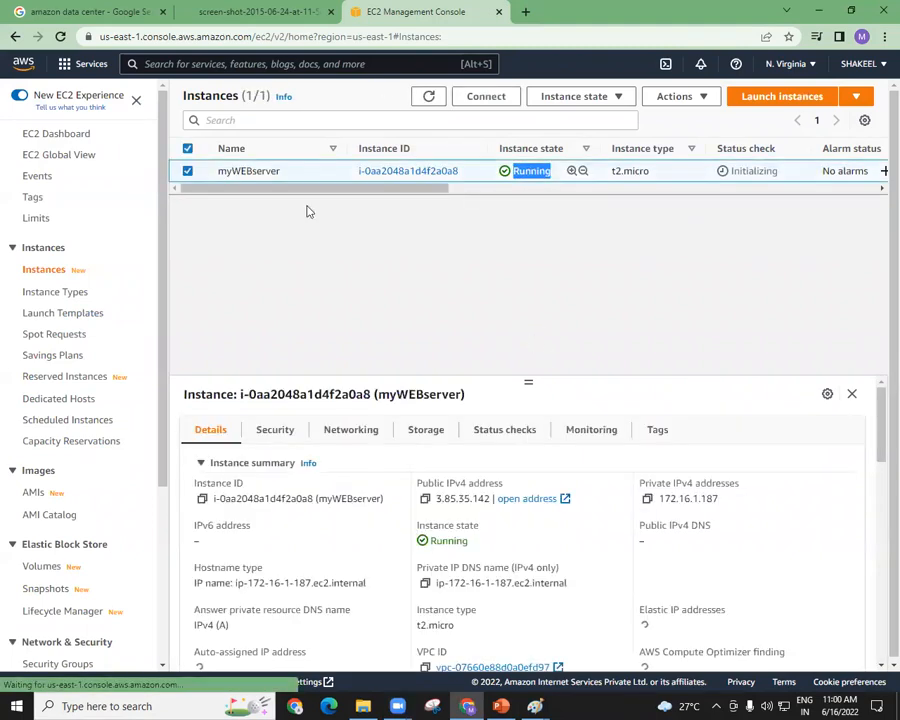
Open the connection instructions for myWEBserver and copy the example SSH client command.
click(484, 97)
click(93, 407)
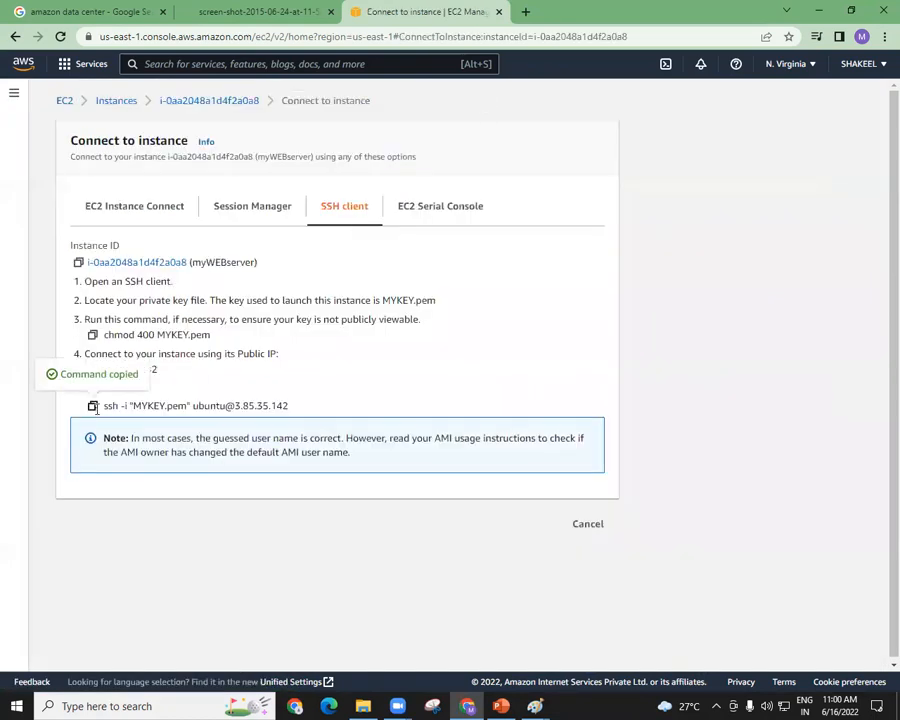
Switch to File Explorer, open the AWS 8 AM folder on the Desktop, and start Git Bash in it.
key(alt+Tab)
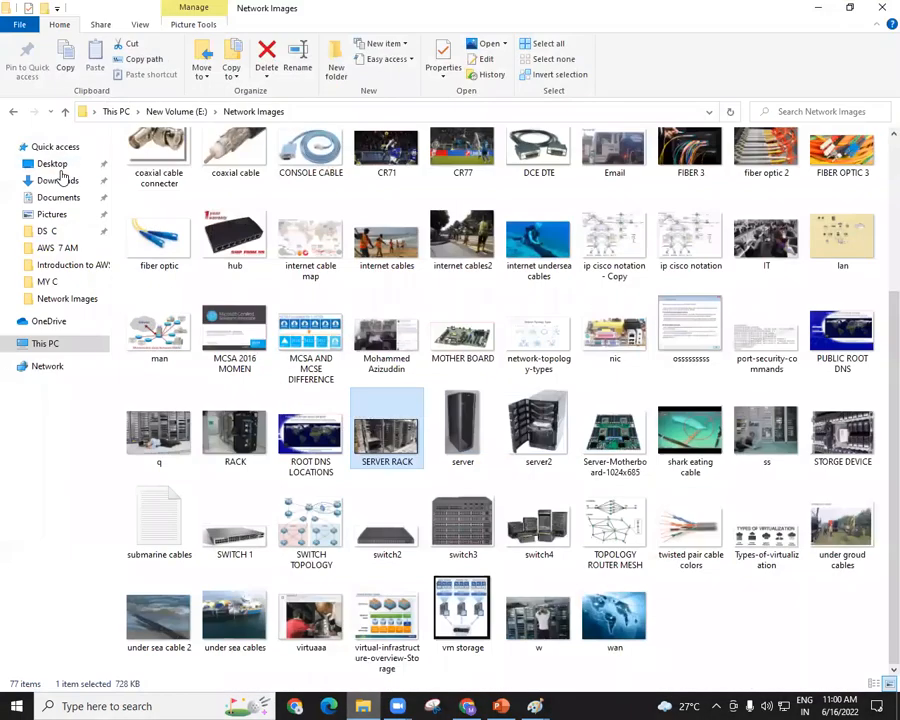
click(55, 165)
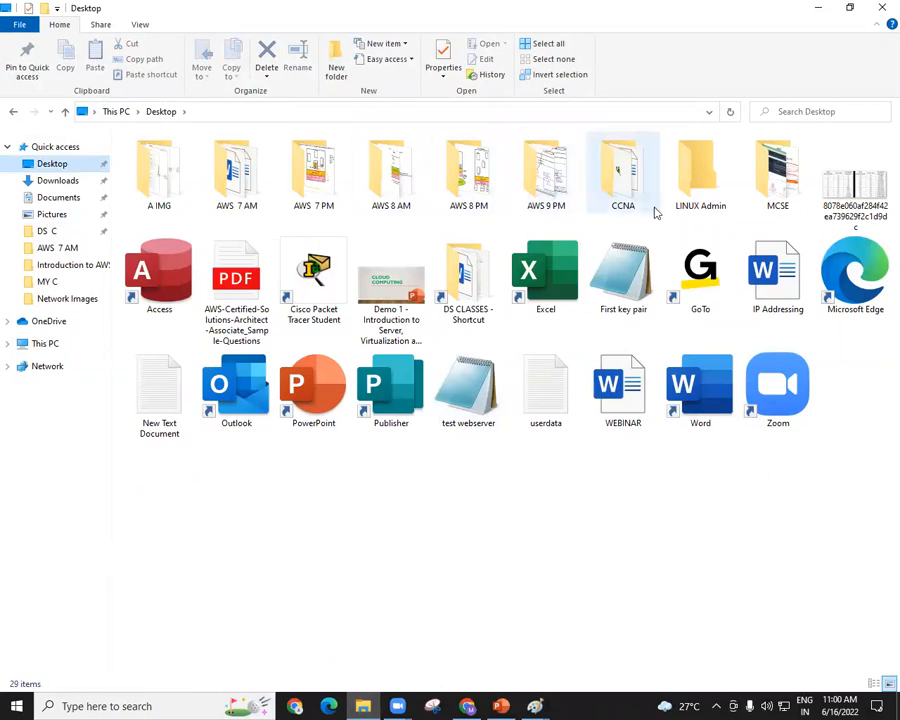
click(458, 181)
click(417, 184)
double_click(417, 184)
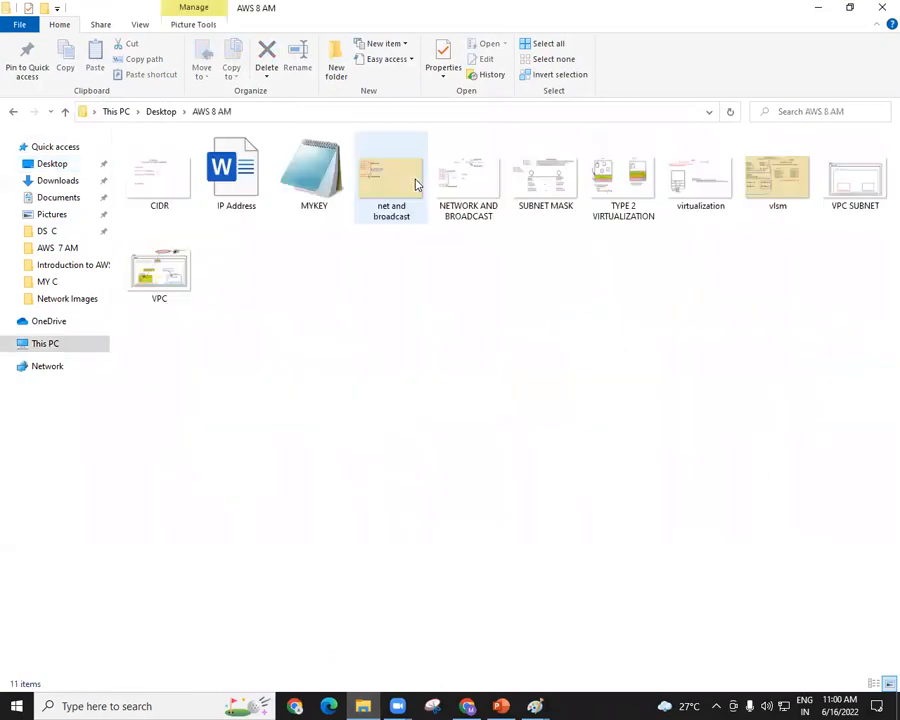
right_click(313, 226)
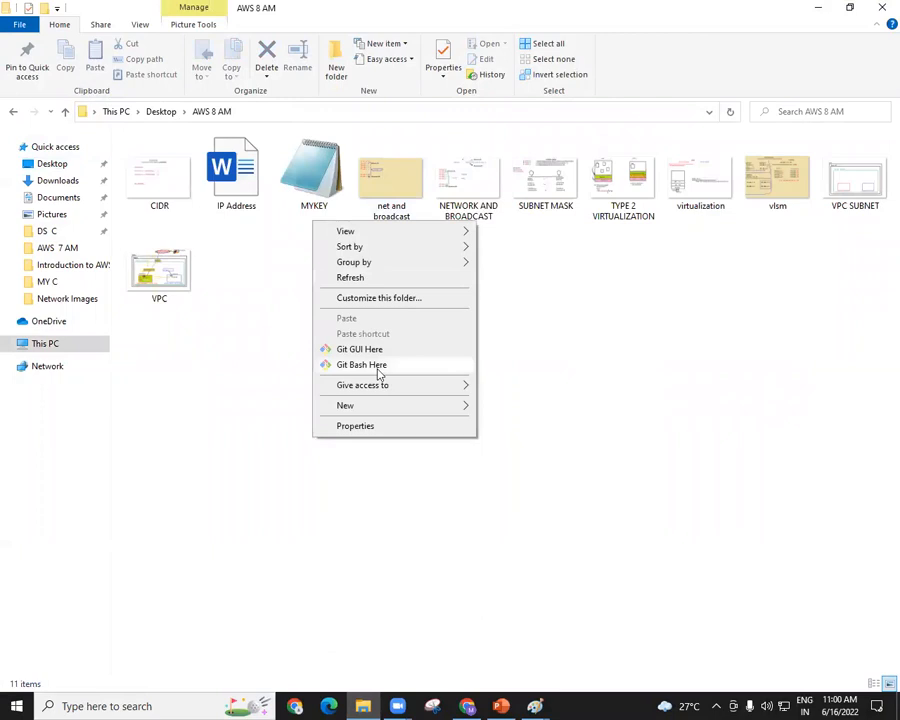
click(378, 366)
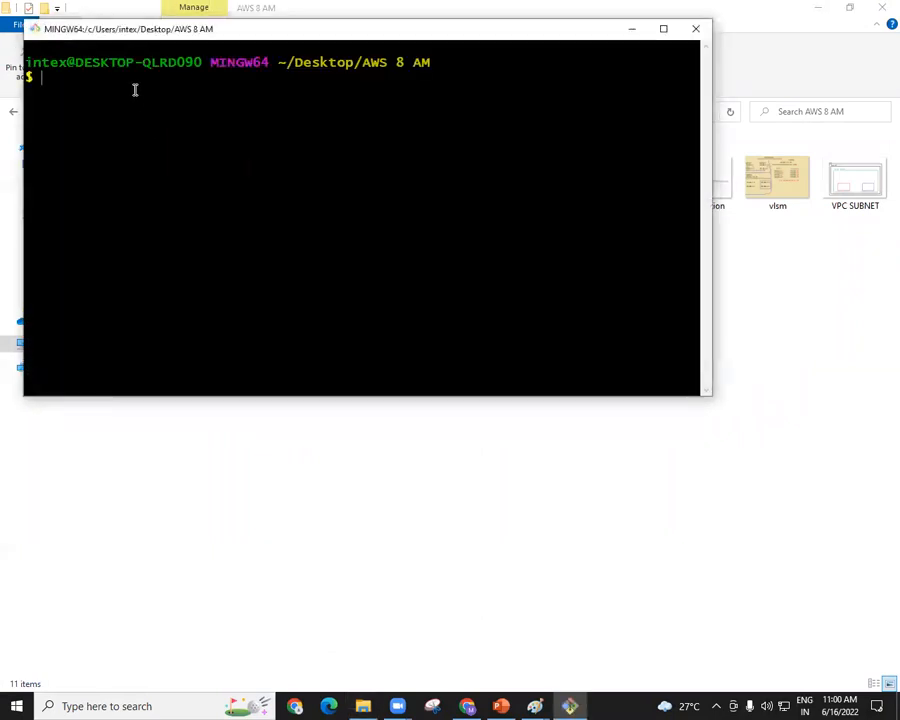
right_click(134, 89)
click(170, 135)
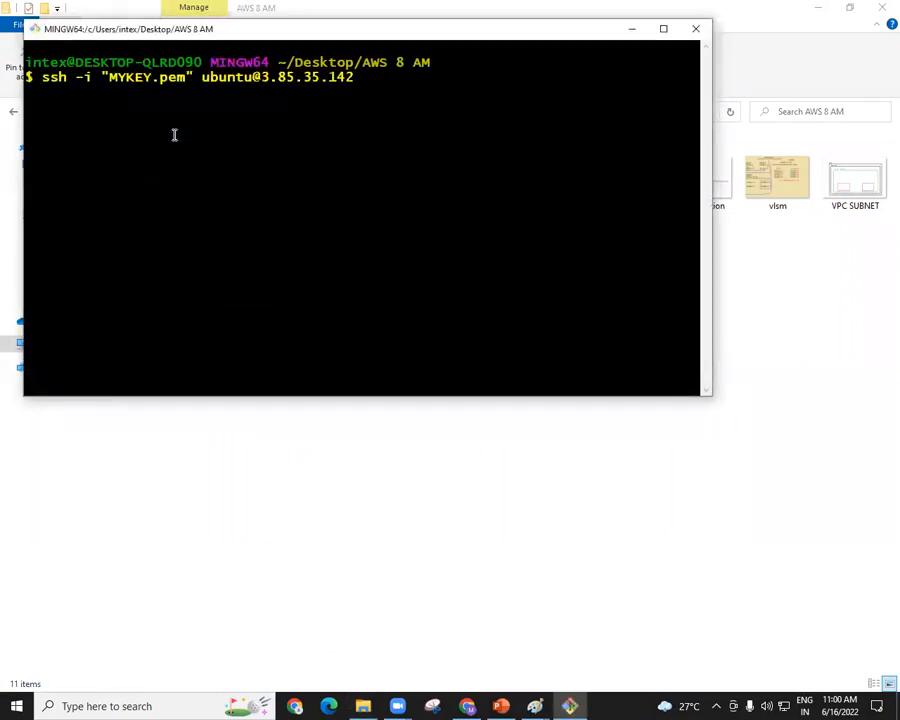
key(Return)
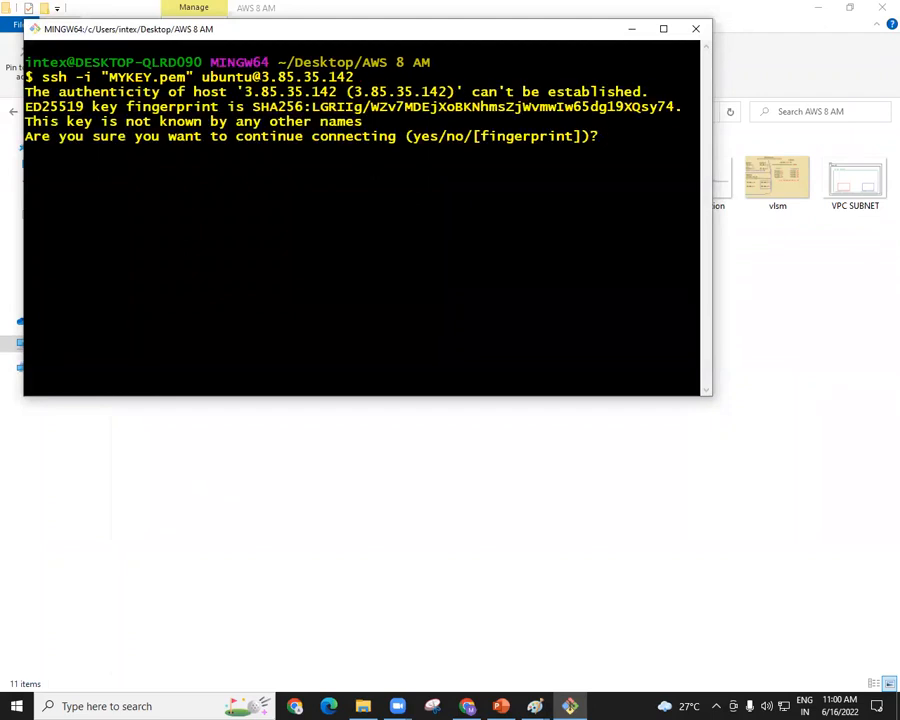
text(yes)
key(Return)
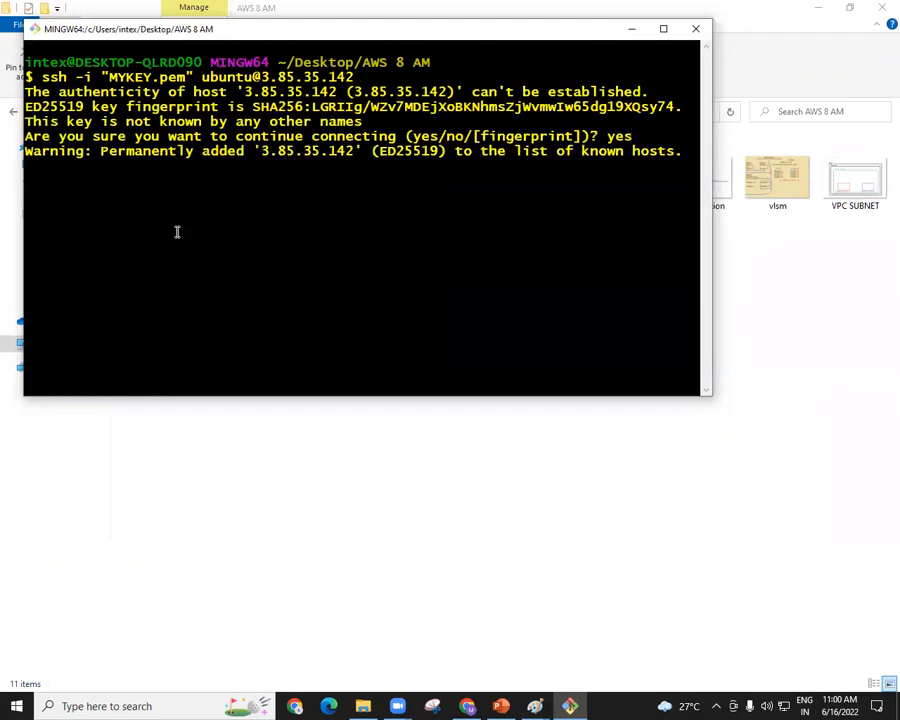
Return to the EC2 console's instances list, select myWEBserver, and highlight its public and private IPv4 address details.
click(818, 8)
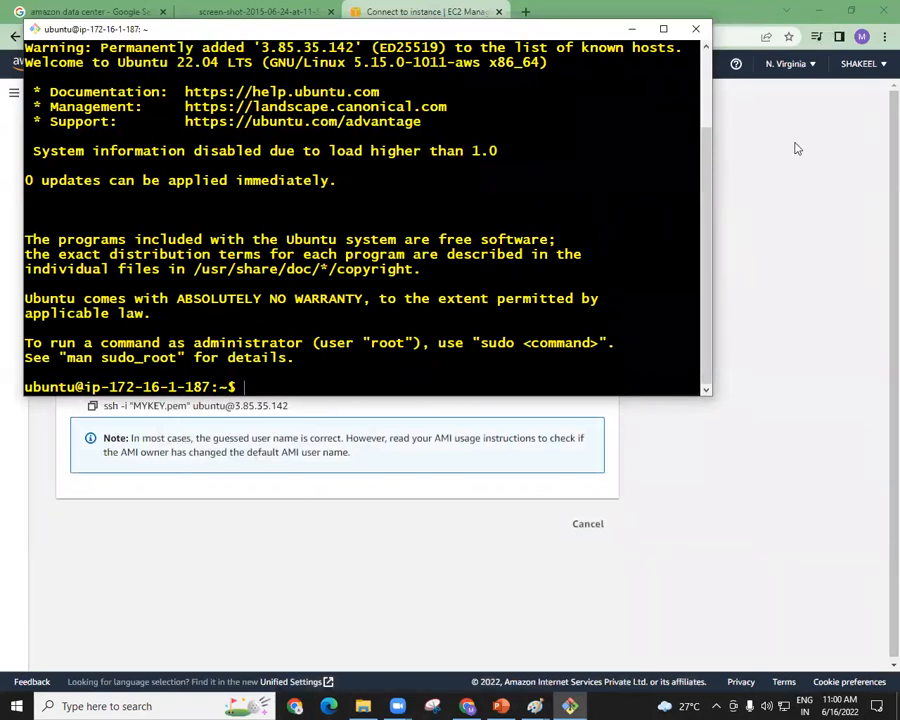
click(761, 263)
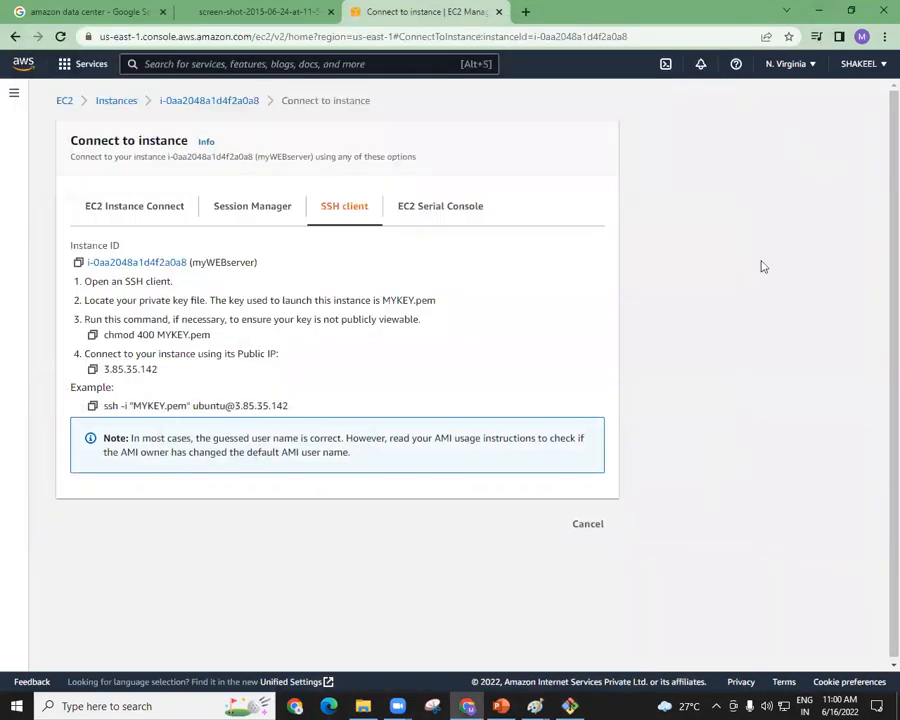
click(107, 103)
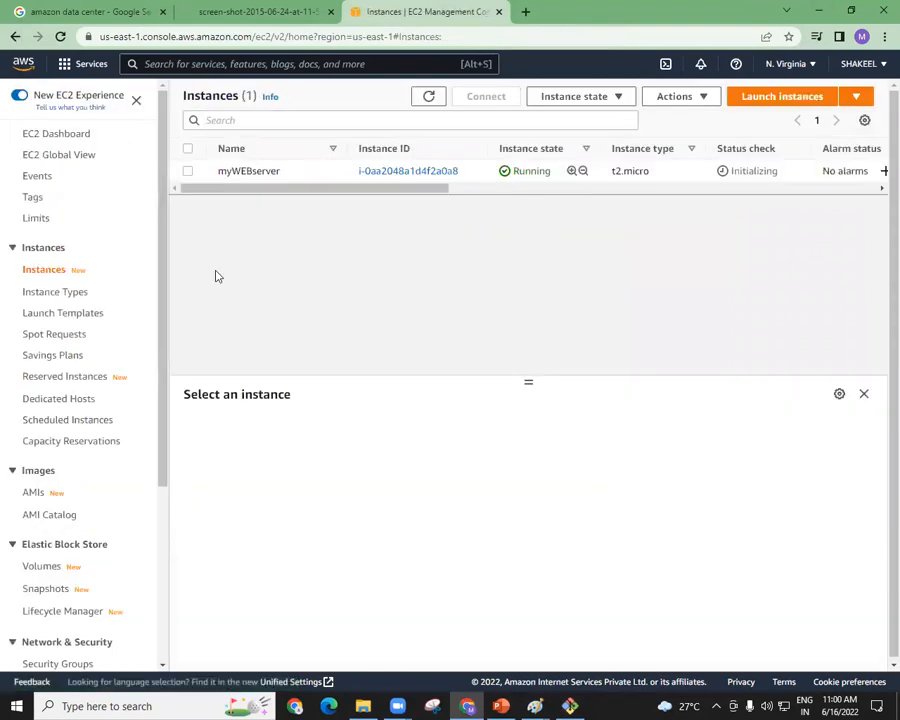
click(188, 172)
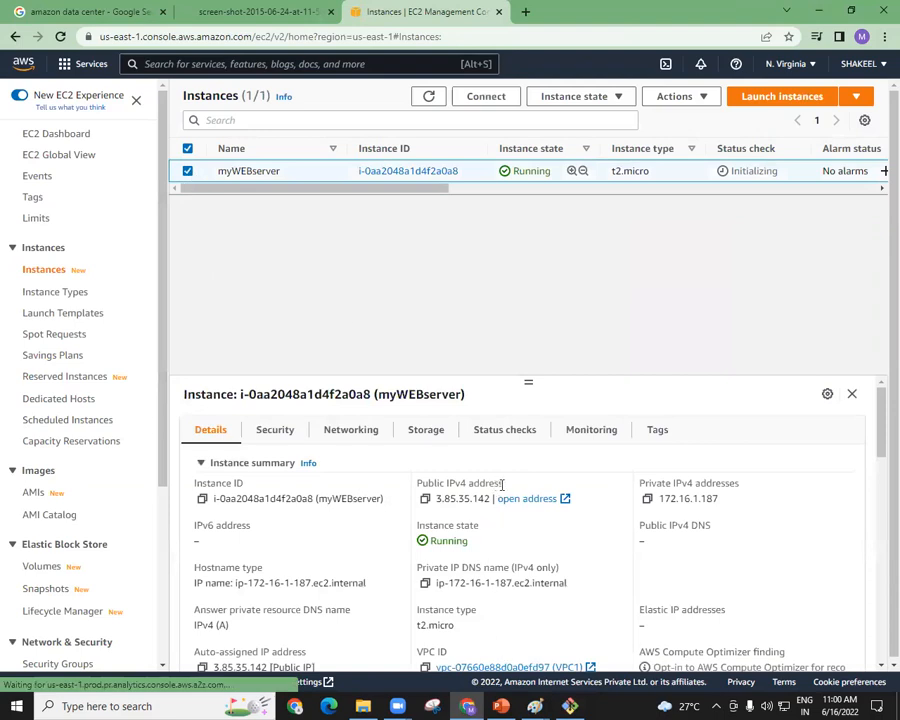
drag(490, 488, 213, 498)
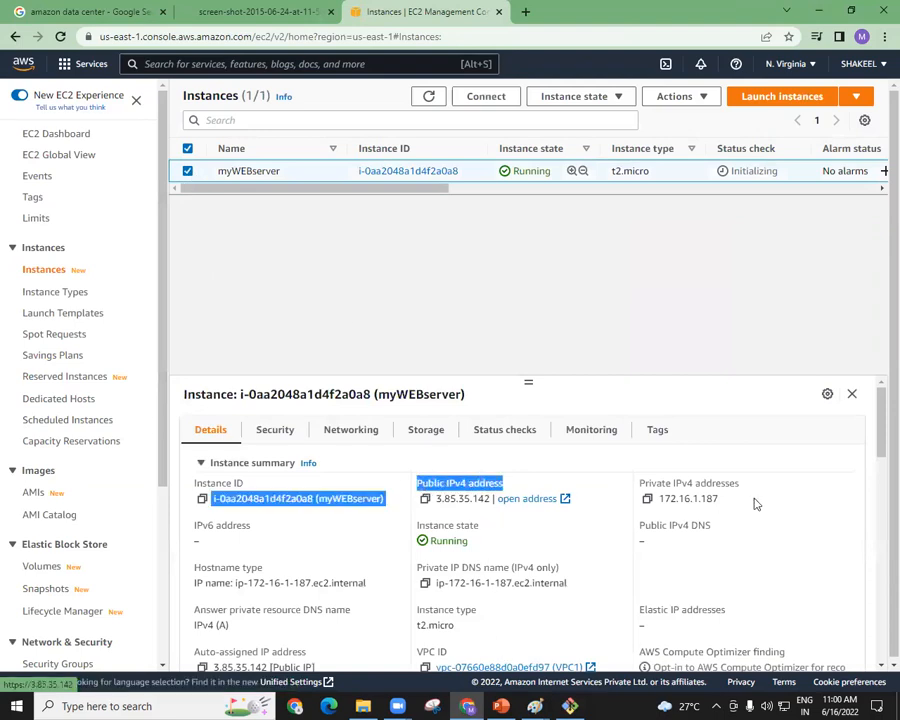
drag(745, 491, 637, 485)
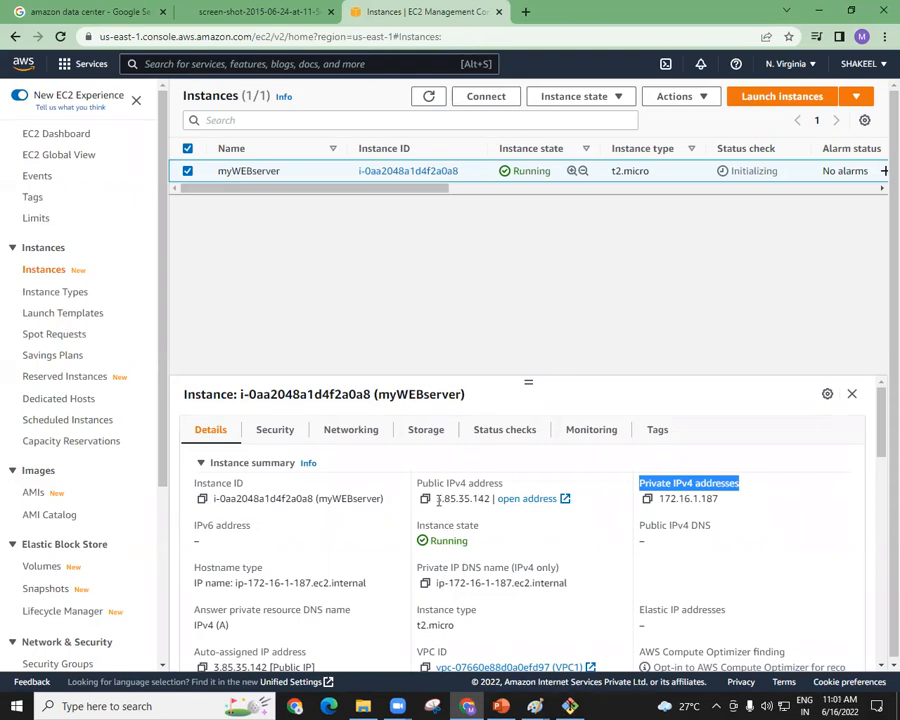
drag(437, 499, 490, 499)
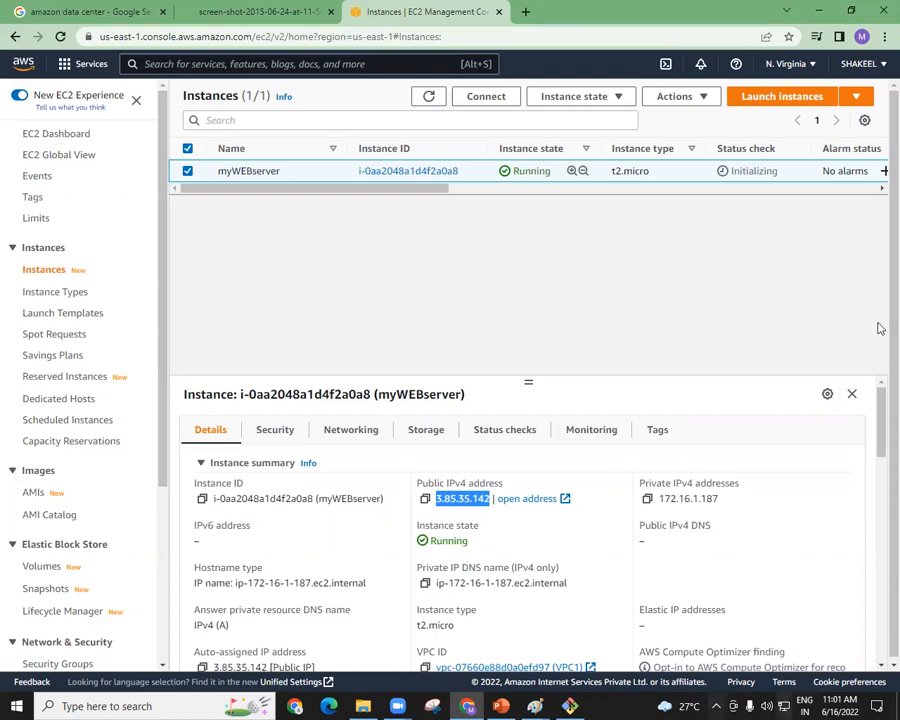
Switch to the Git Bash terminal and open a root shell on the server with sudo -i.
click(571, 706)
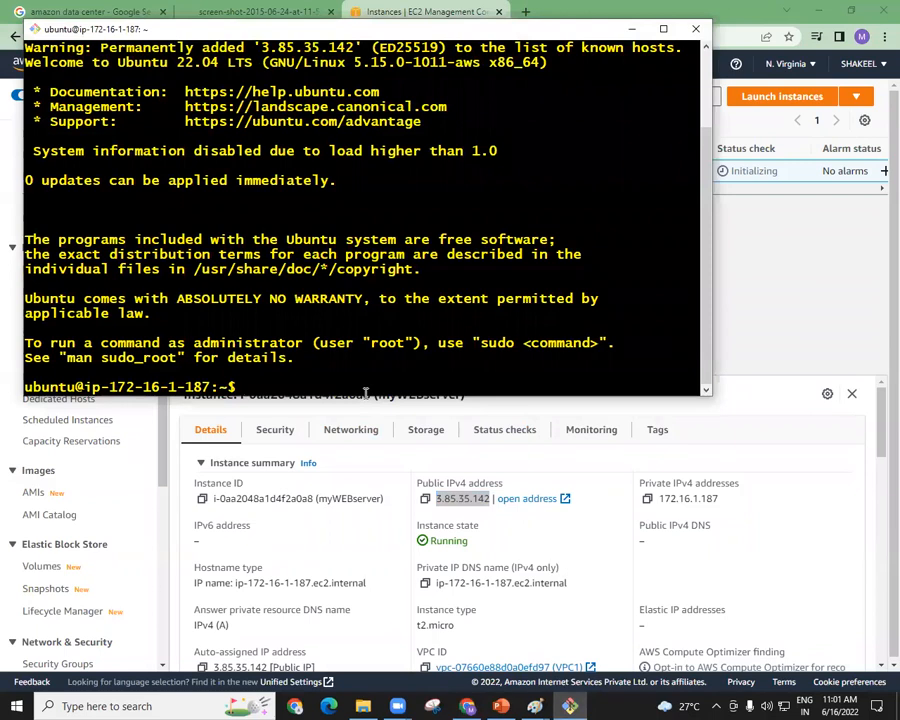
text(sudo -i)
key(Return)
key(Return)
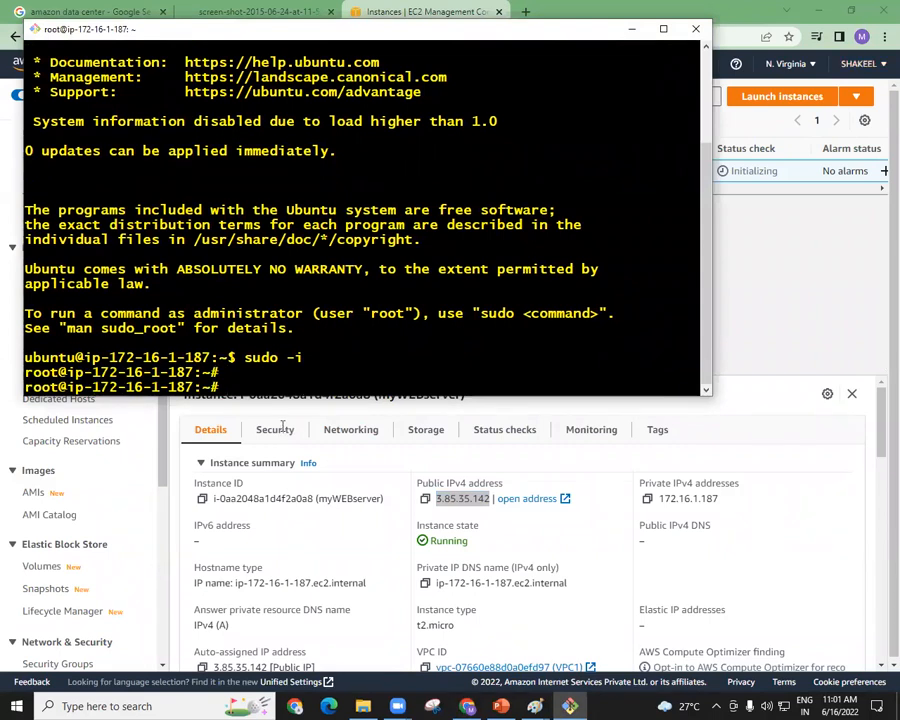
drag(247, 358, 343, 348)
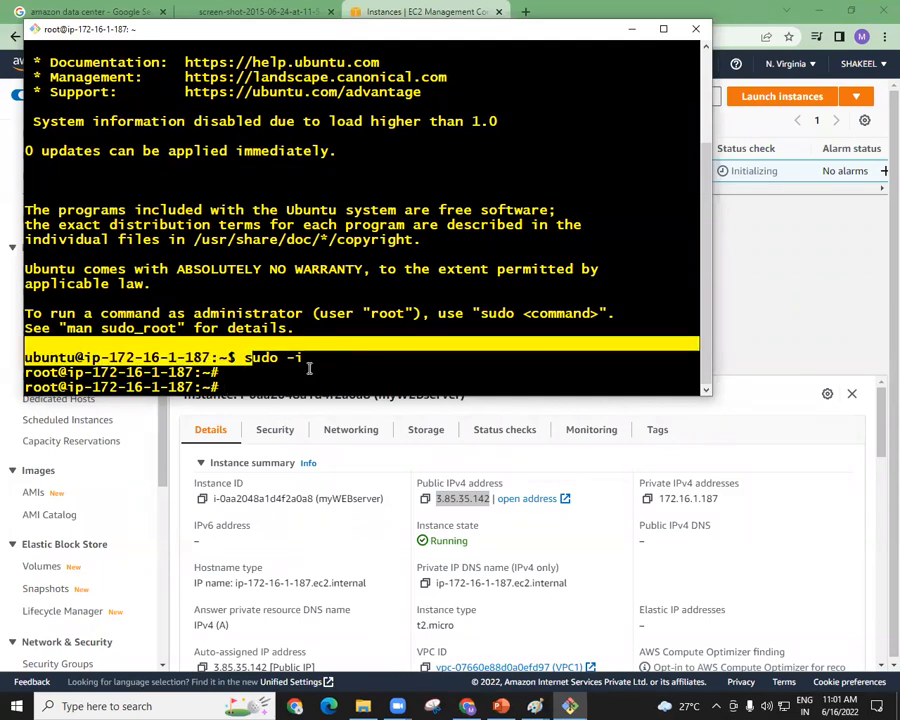
click(239, 378)
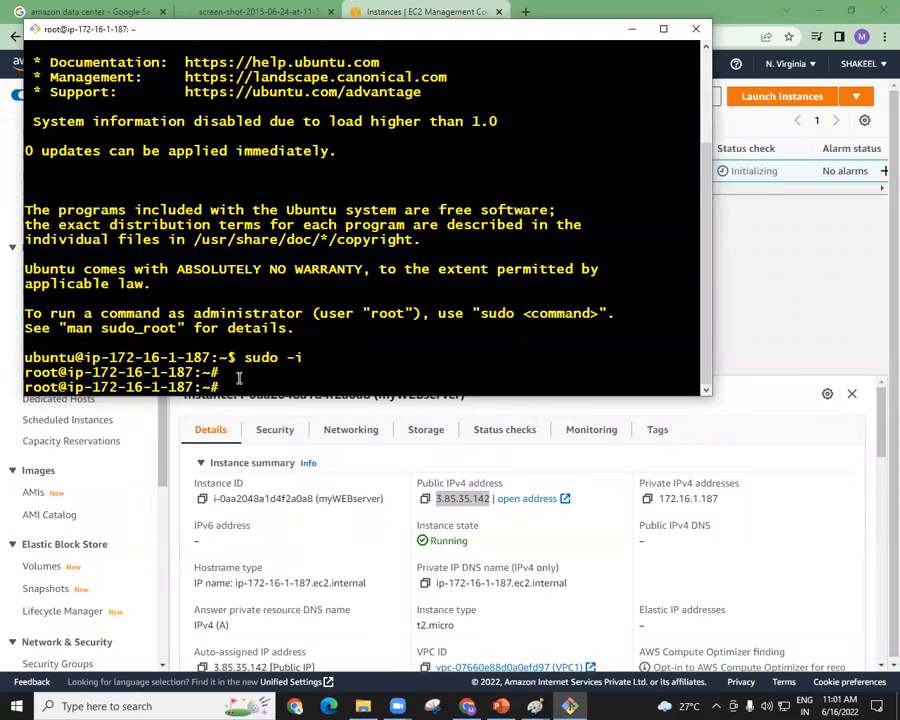
Update the server's package lists with apt-get update.
text(apt-get upd)
key(BackSpace)
key(BackSpace)
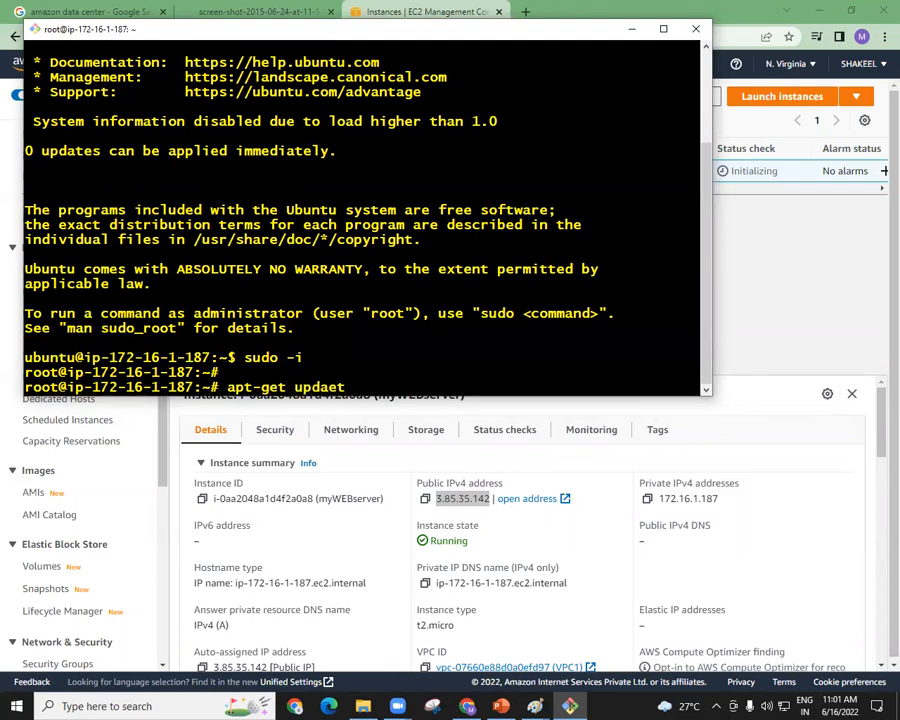
text(te)
key(Return)
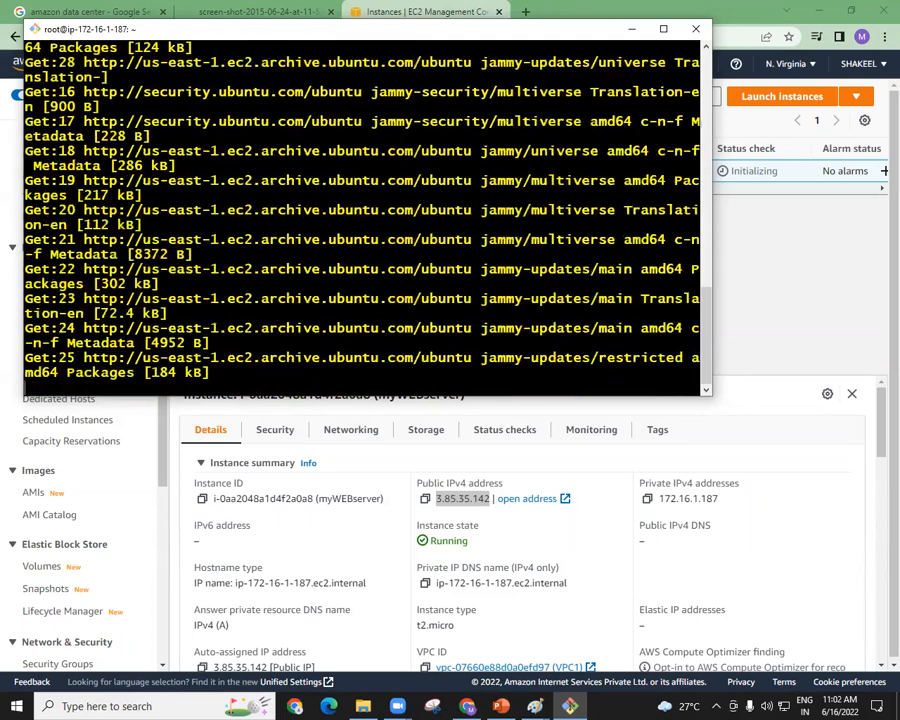
Minimize the other open windows and move the Git Bash terminal nearer the middle of the desktop.
click(878, 231)
key(super+Down)
click(879, 231)
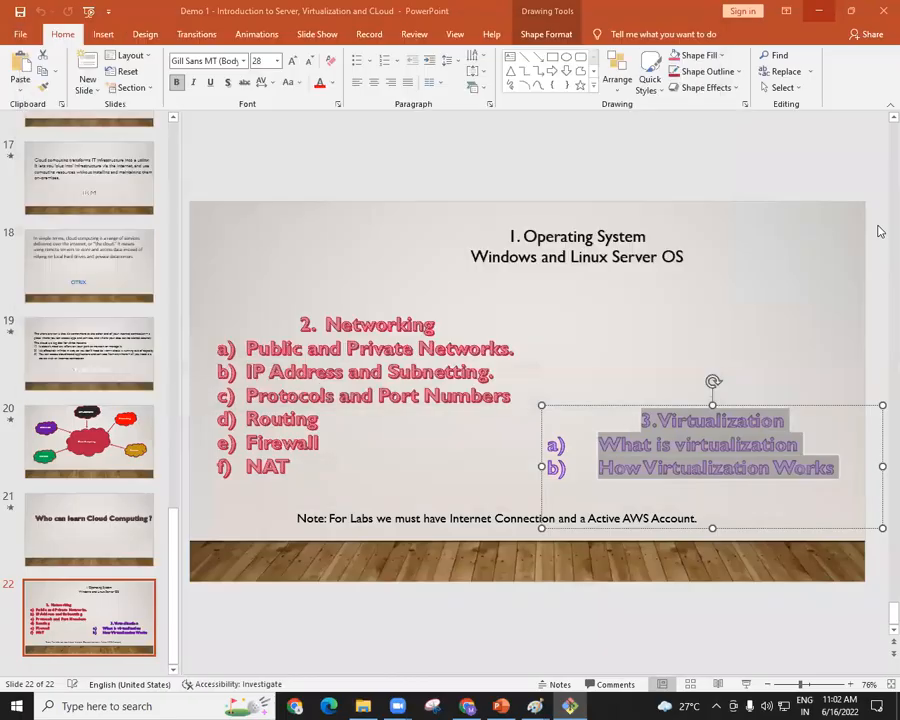
click(819, 11)
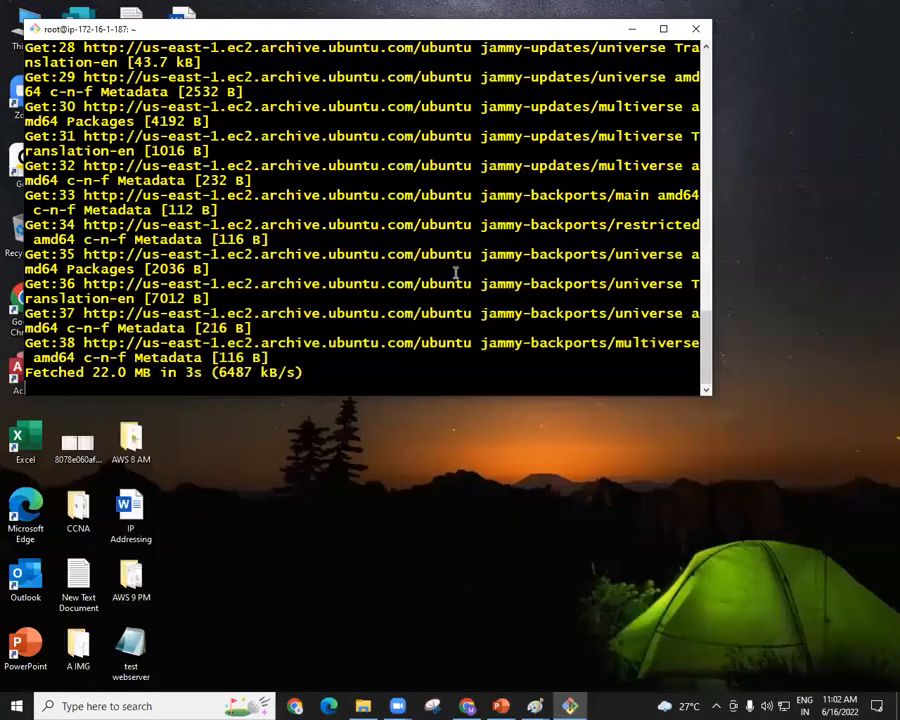
drag(319, 34, 433, 58)
drag(603, 356, 299, 206)
drag(491, 119, 499, 66)
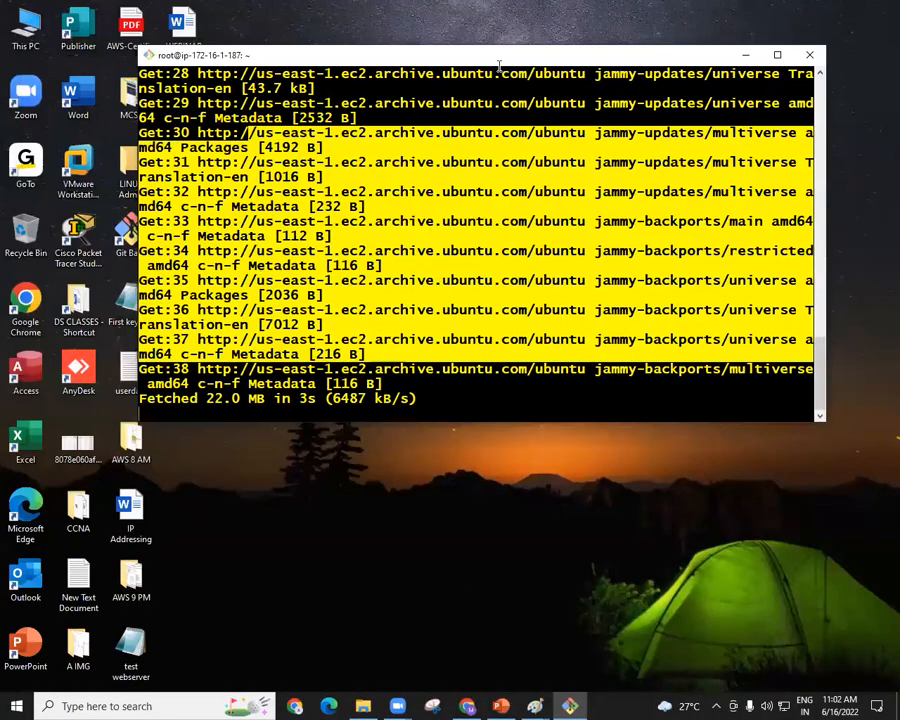
click(519, 421)
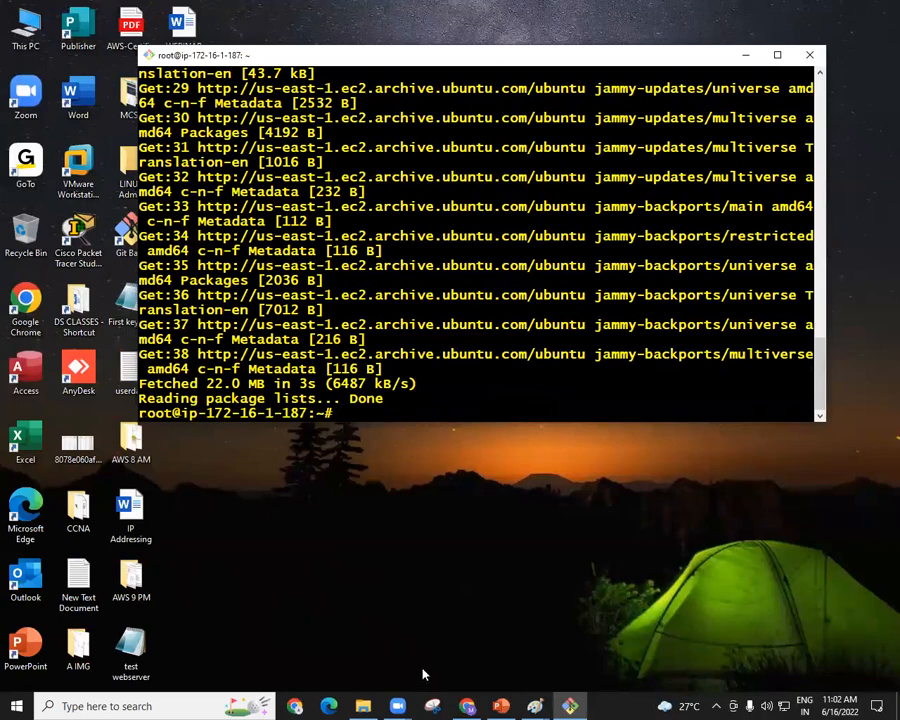
Switch to Chrome and show the photo of the data center server racks.
click(466, 706)
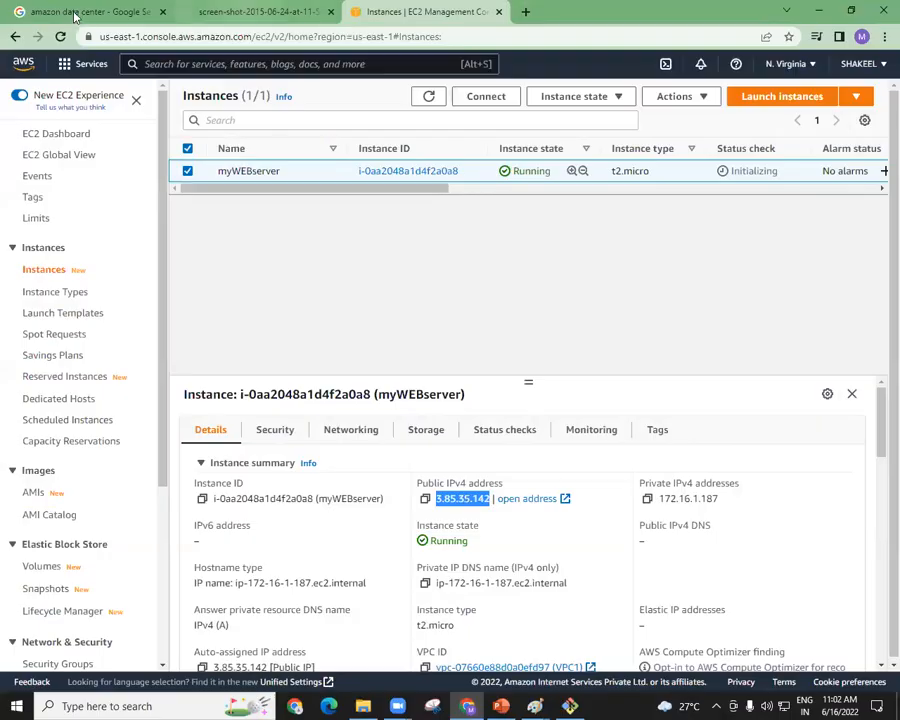
click(262, 12)
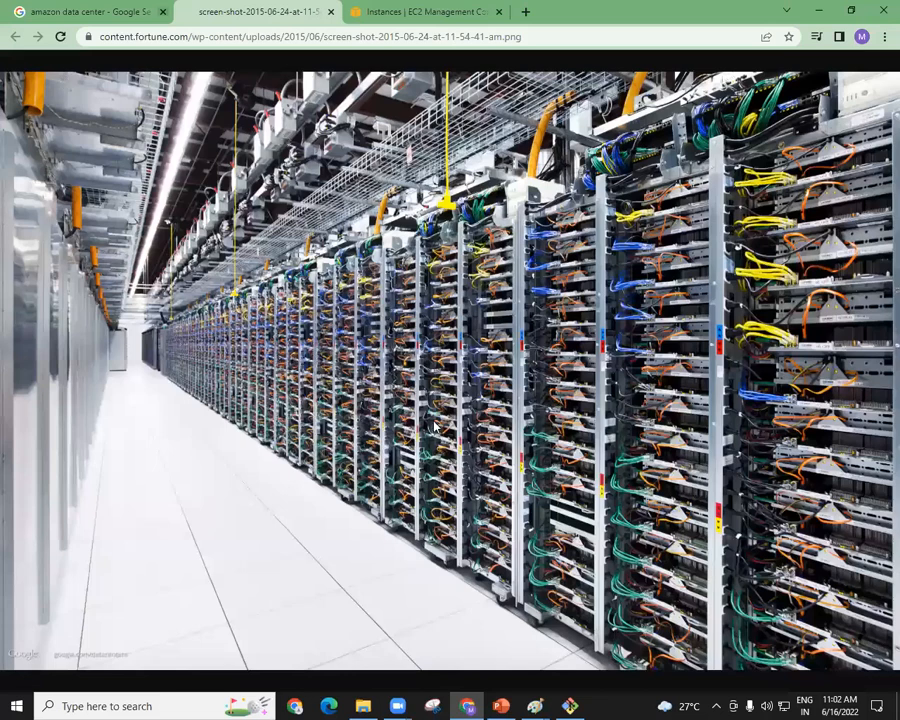
Open the Google home page and search for "hyd to north virginia distance".
click(90, 12)
click(48, 69)
text(hyd to)
text( bor)
key(BackSpace)
key(BackSpace)
key(BackSpace)
text(n)
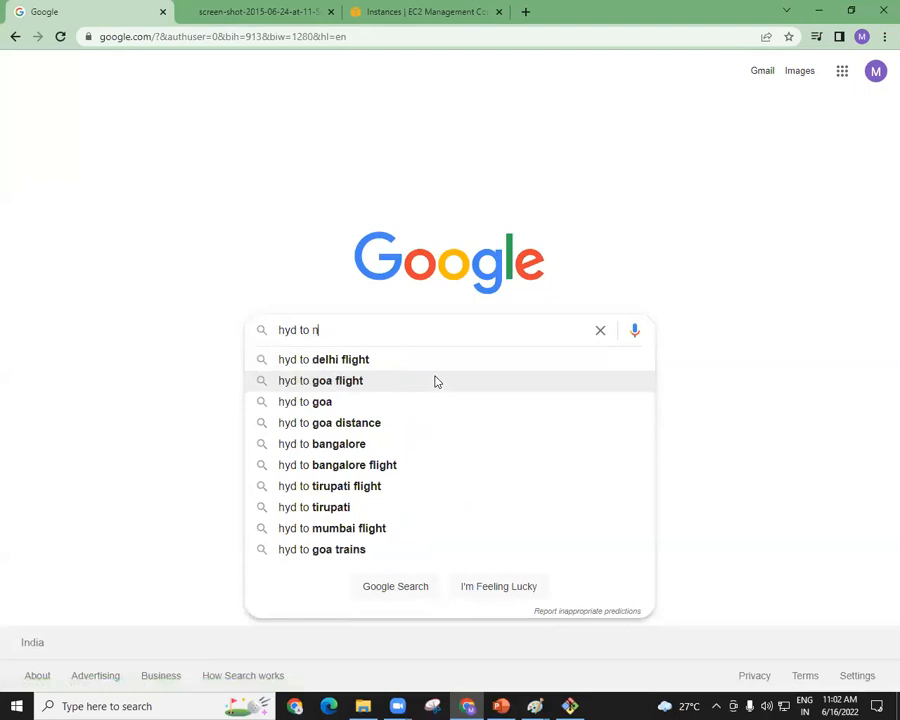
text(orth v)
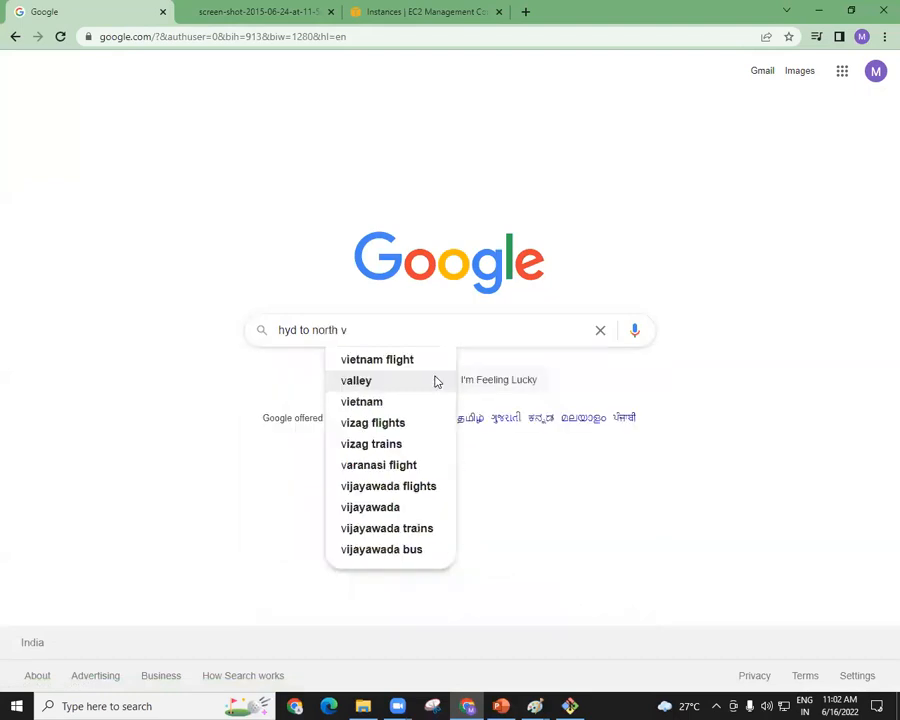
text(e)
key(BackSpace)
text(i)
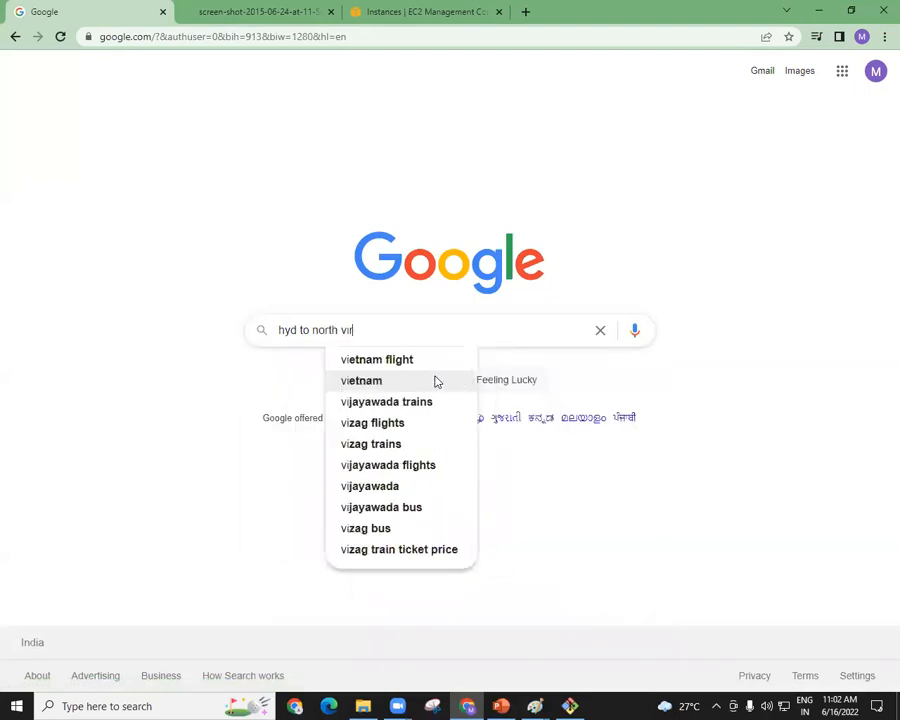
text(r)
key(Down)
key(Down)
key(Up)
text(d)
key(Down)
key(Down)
key(Down)
key(Up)
key(Up)
key(Return)
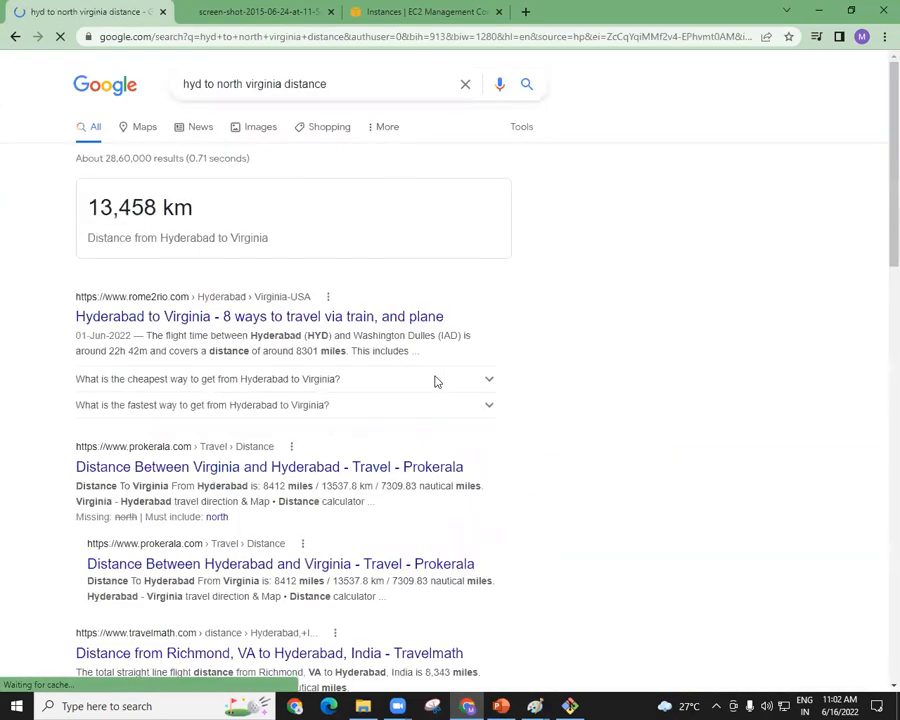
Highlight the Hyderabad to Virginia distance in the search result and minimize Chrome to return to the Git Bash terminal.
double_click(188, 264)
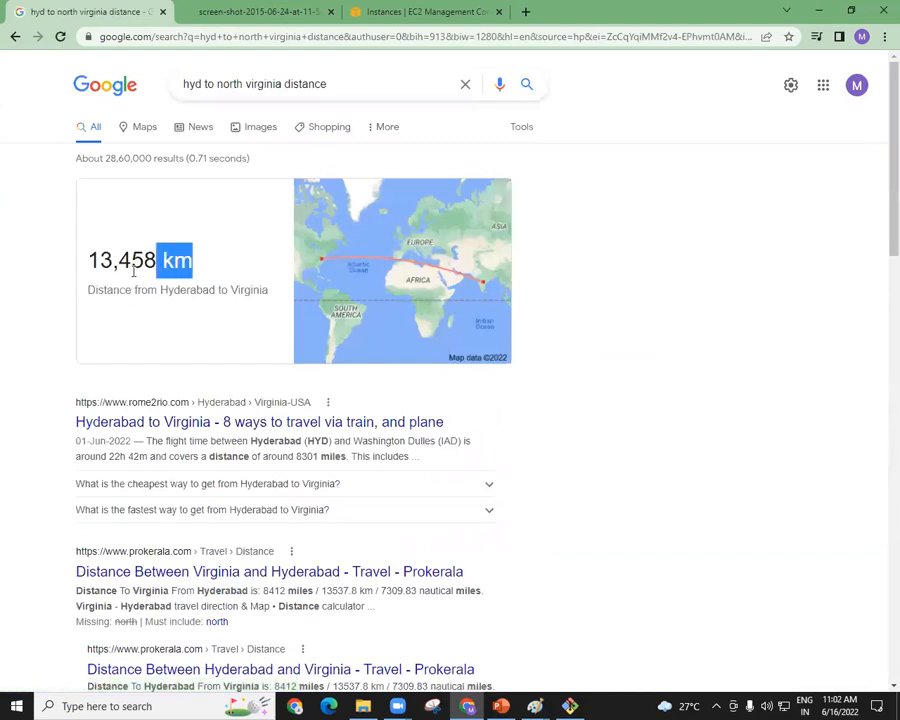
drag(133, 270, 90, 278)
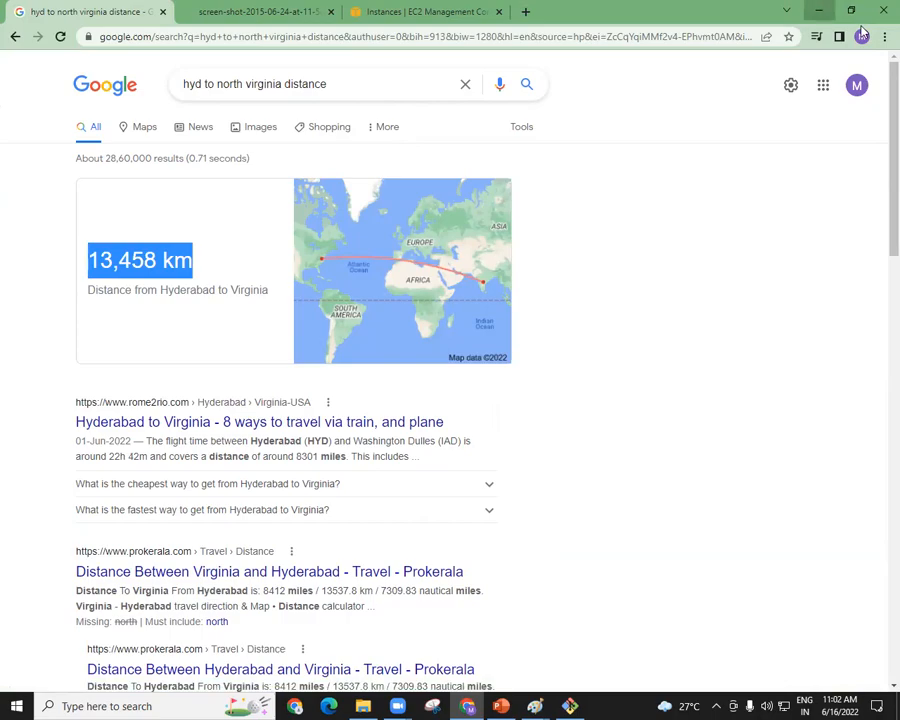
click(818, 10)
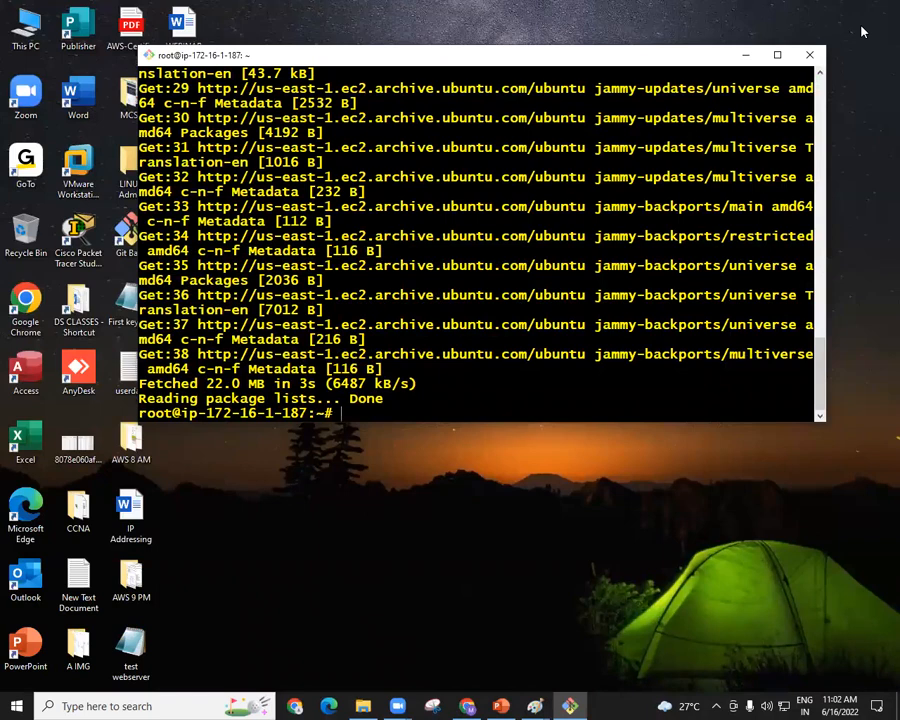
Install the Apache web server with apt-get install apache2, answering yes to continue, and add a few blank prompts.
key(Return)
key(Return)
key(Return)
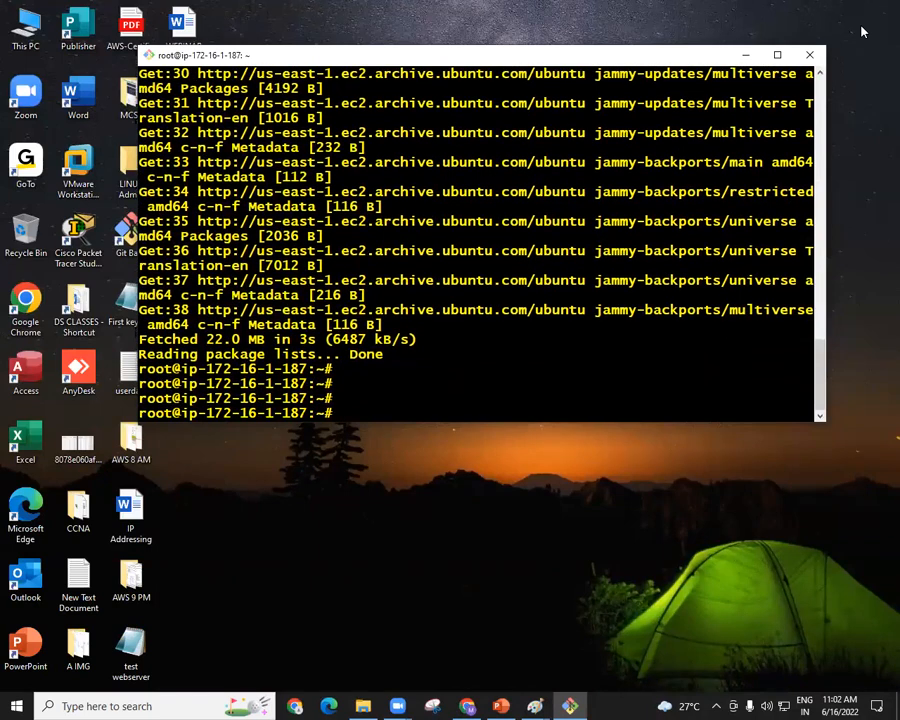
text(apt-get instal)
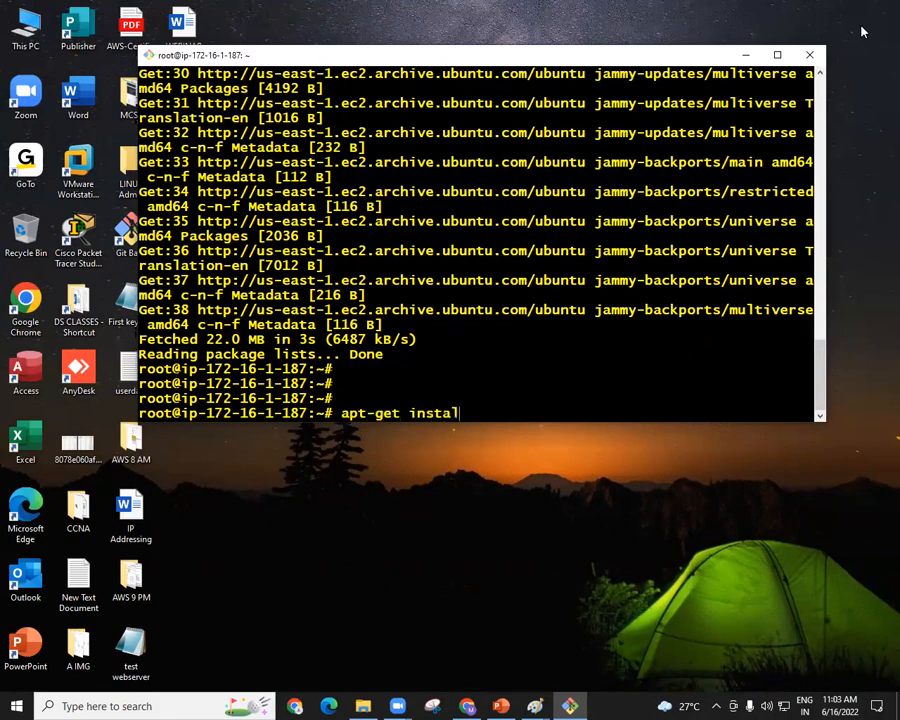
text(l apache2)
key(Return)
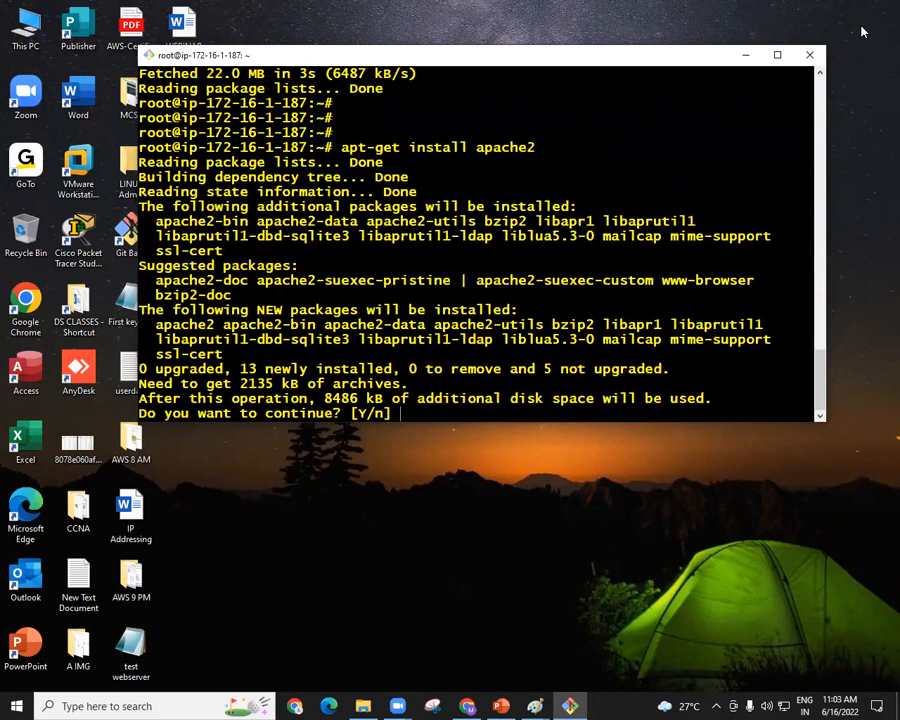
text(yes)
key(Return)
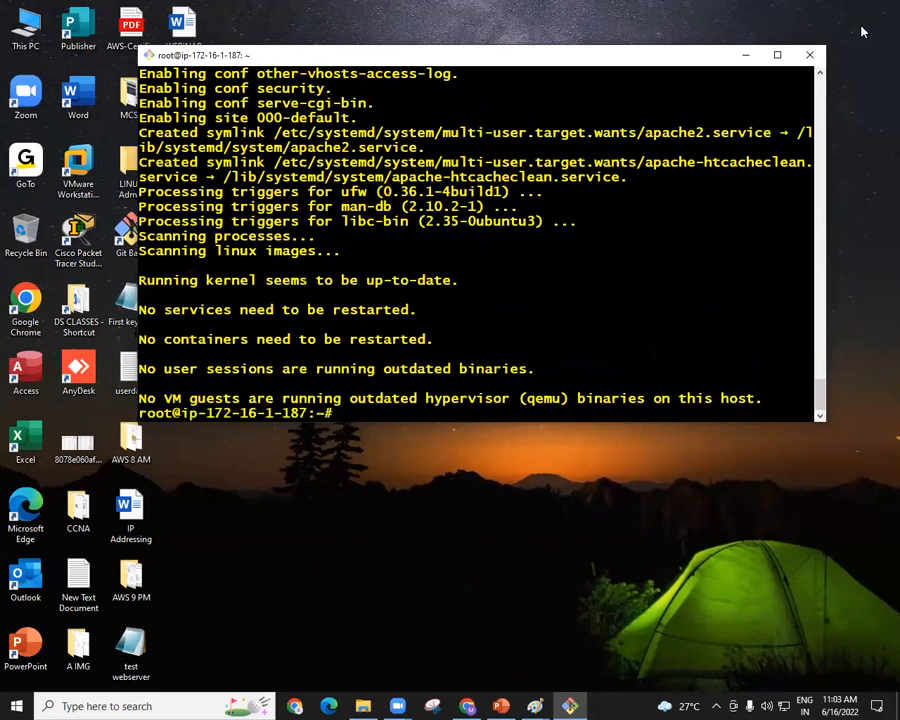
key(Return)
key(Return)
key(Return)
key(Return)
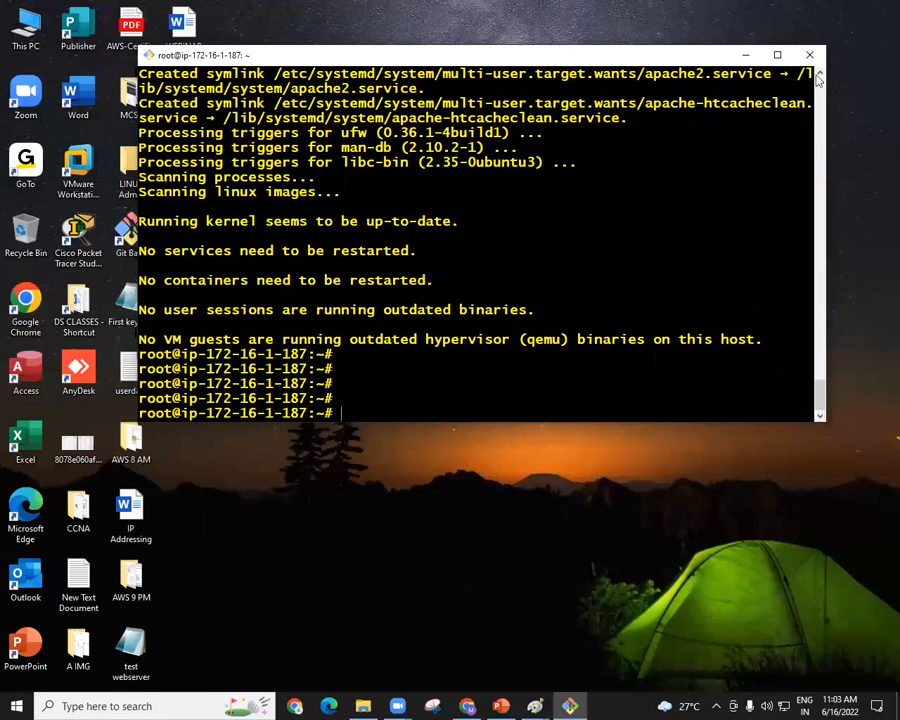
Minimize the terminal, switch to the EC2 console in Chrome and copy the public IPv4 address of myWEBserver.
click(745, 54)
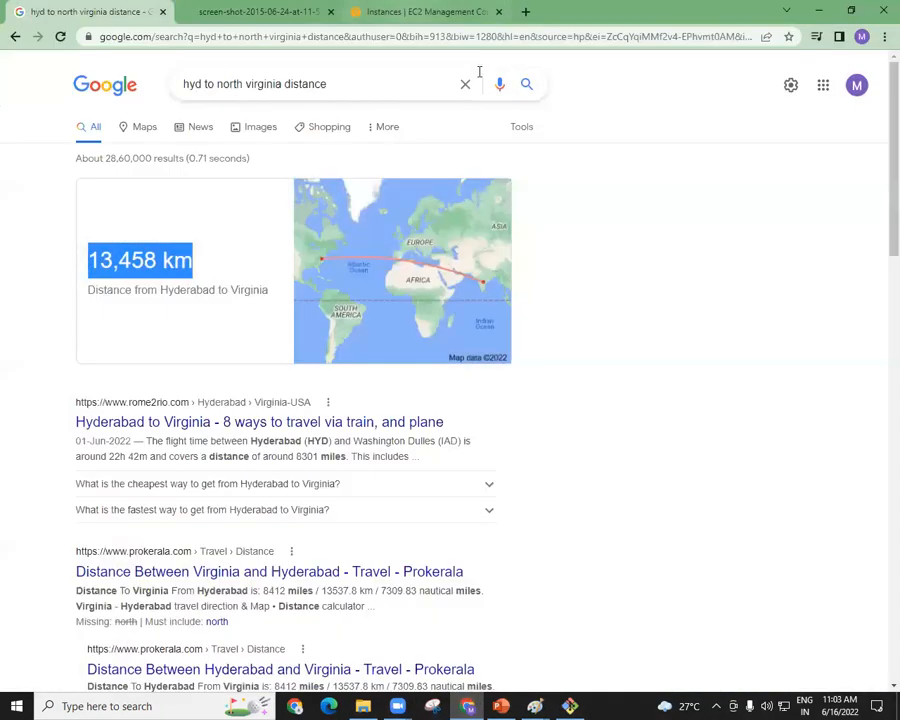
click(432, 13)
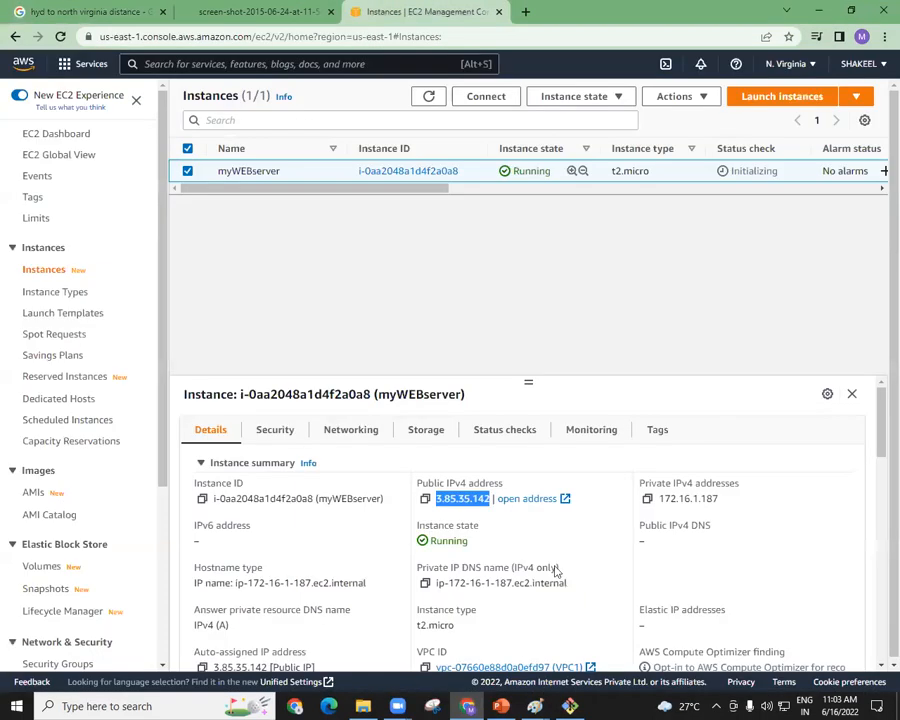
click(548, 529)
drag(437, 497, 490, 498)
right_click(476, 502)
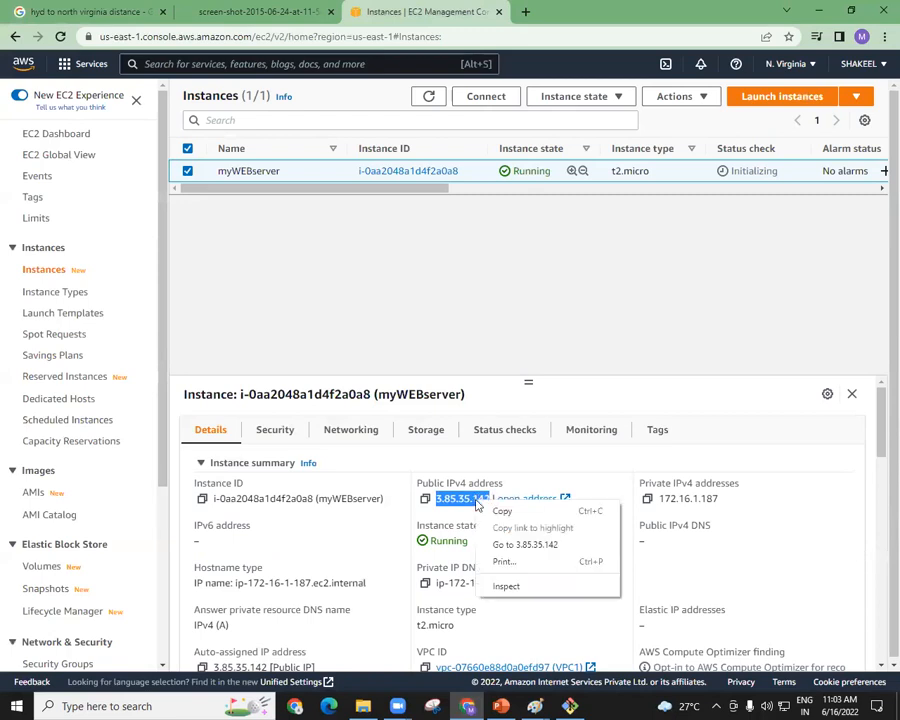
click(501, 511)
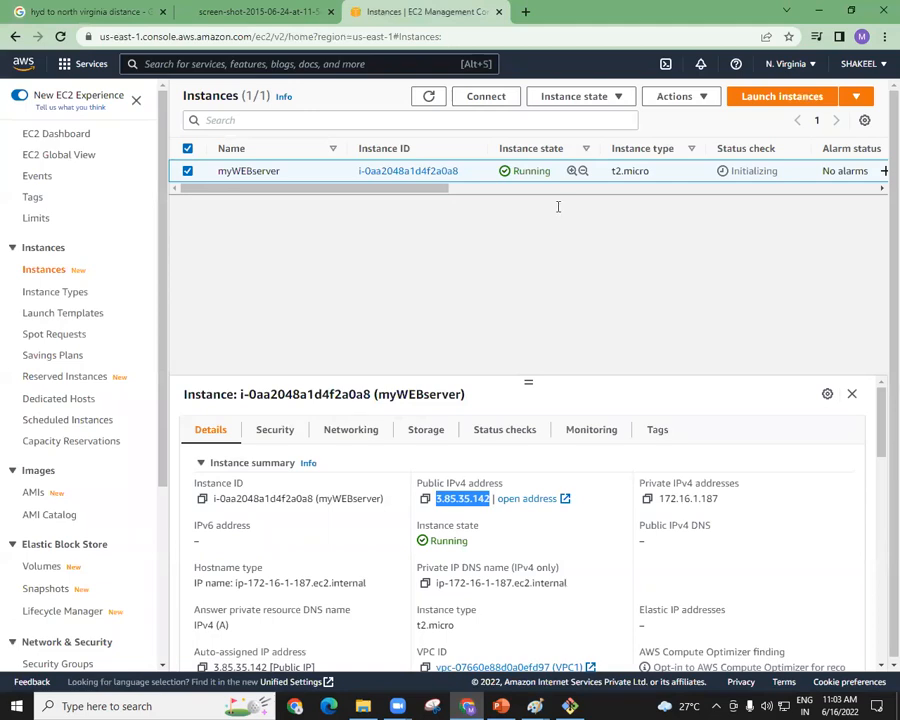
click(558, 207)
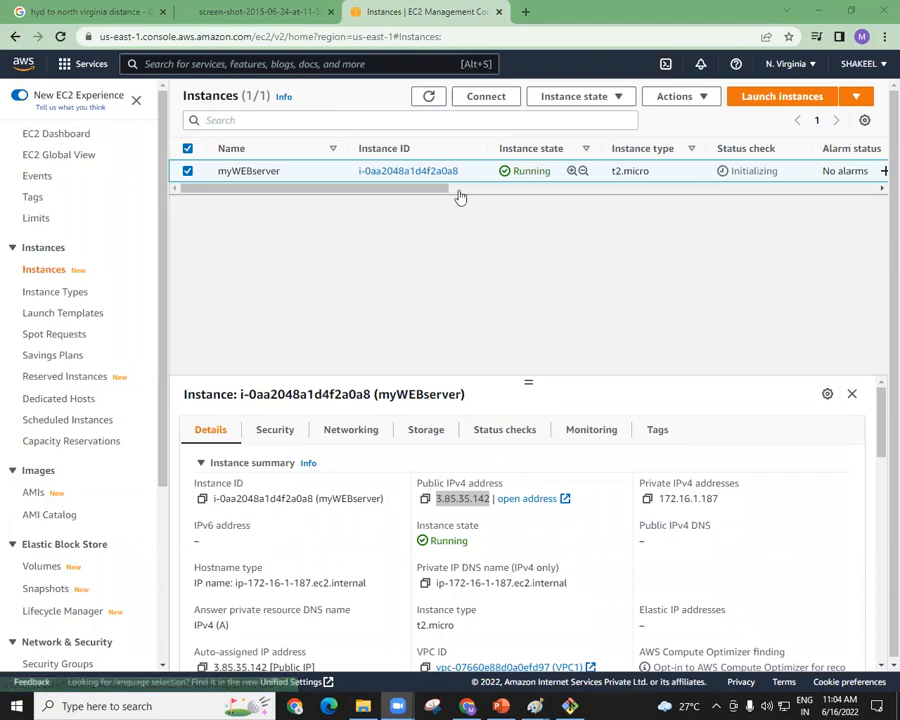
click(425, 499)
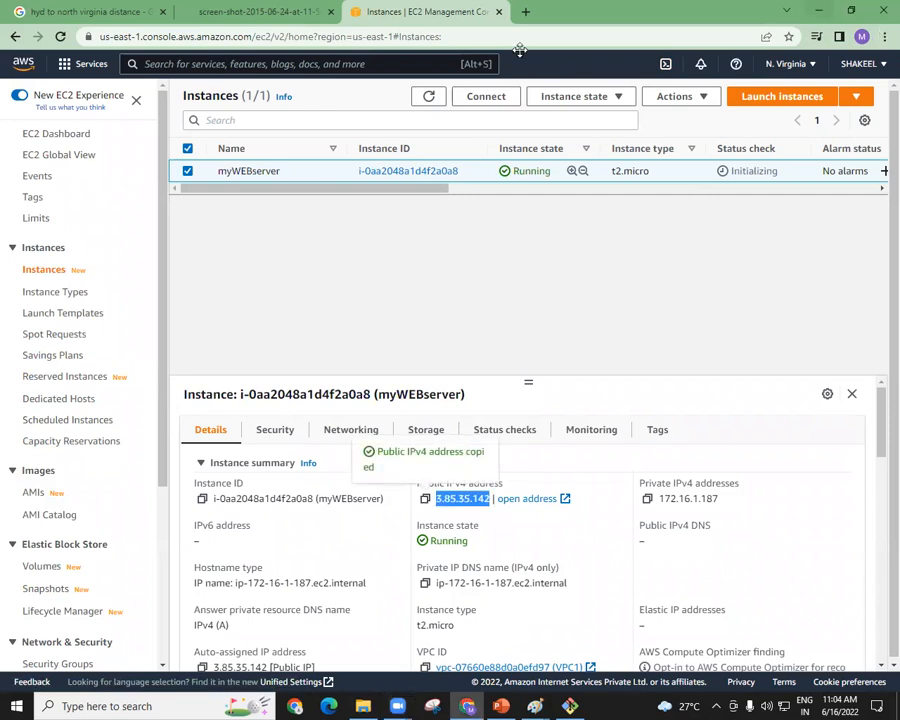
Close the distance search page and load the copied server address 3.85.35.142 in a new browser tab.
click(116, 13)
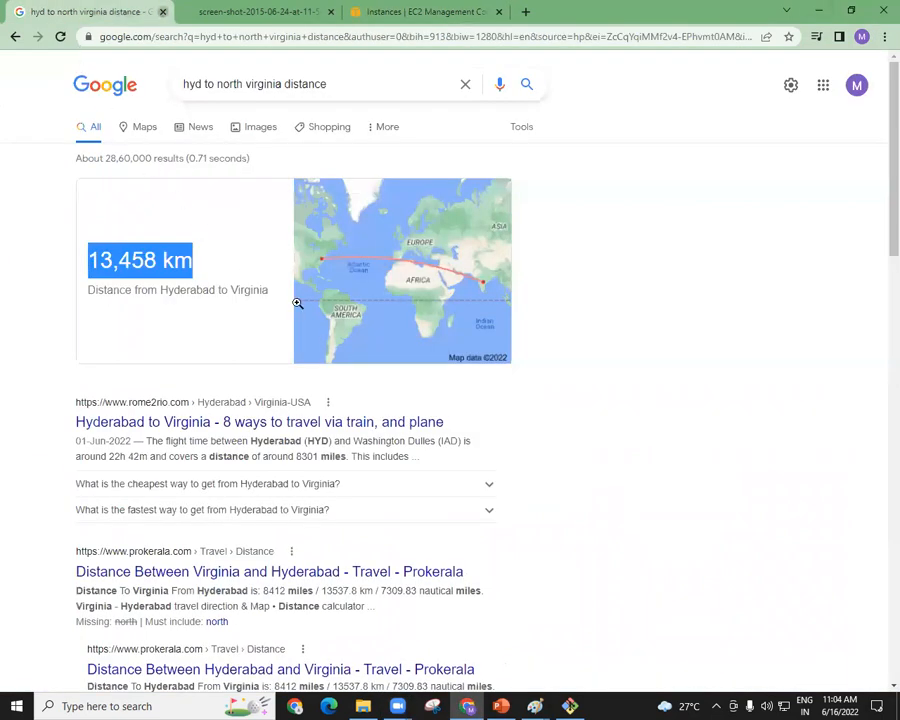
click(162, 12)
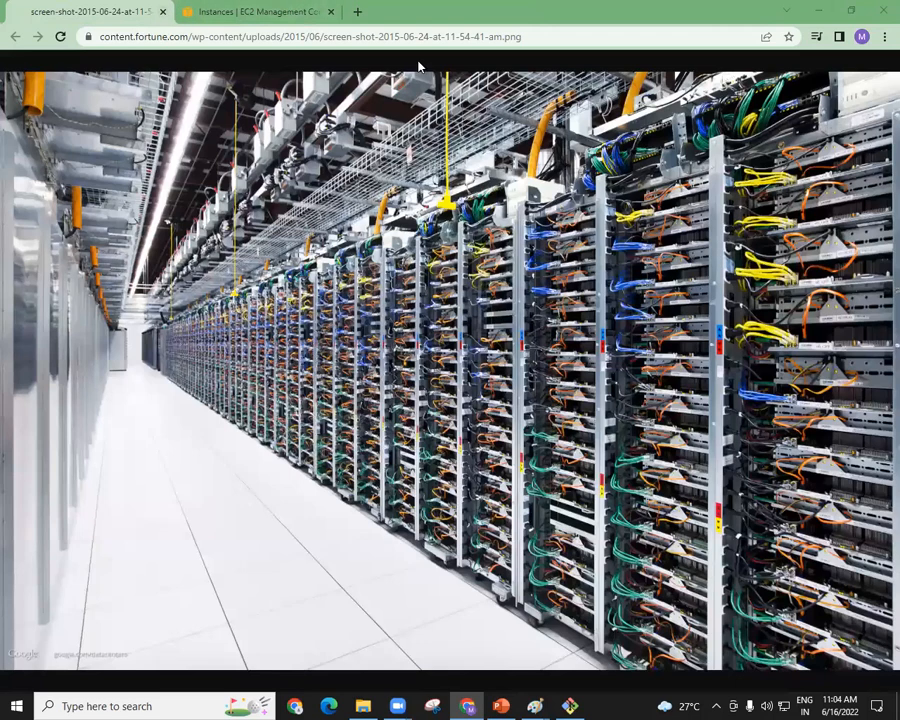
click(357, 12)
right_click(356, 37)
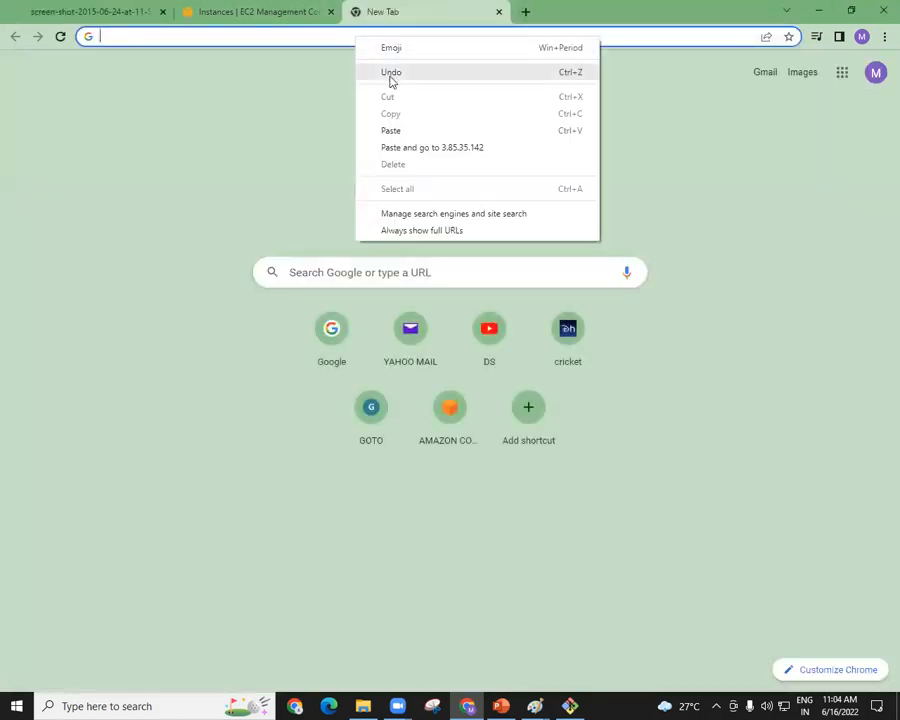
click(391, 131)
key(Return)
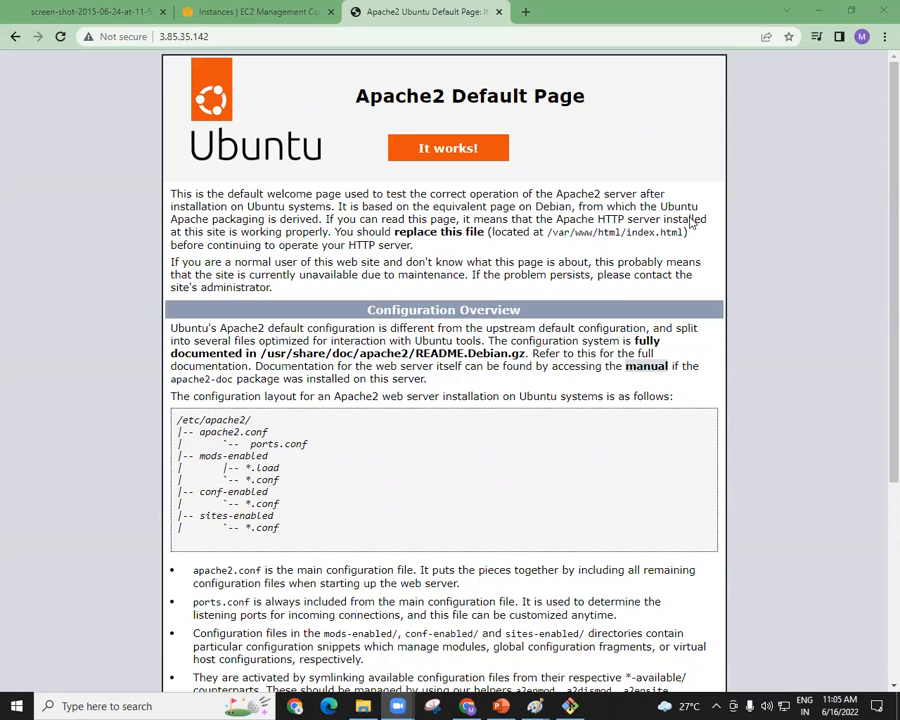
Close the Apache2 default page and terminate the myWEBserver instance in the EC2 console.
click(281, 6)
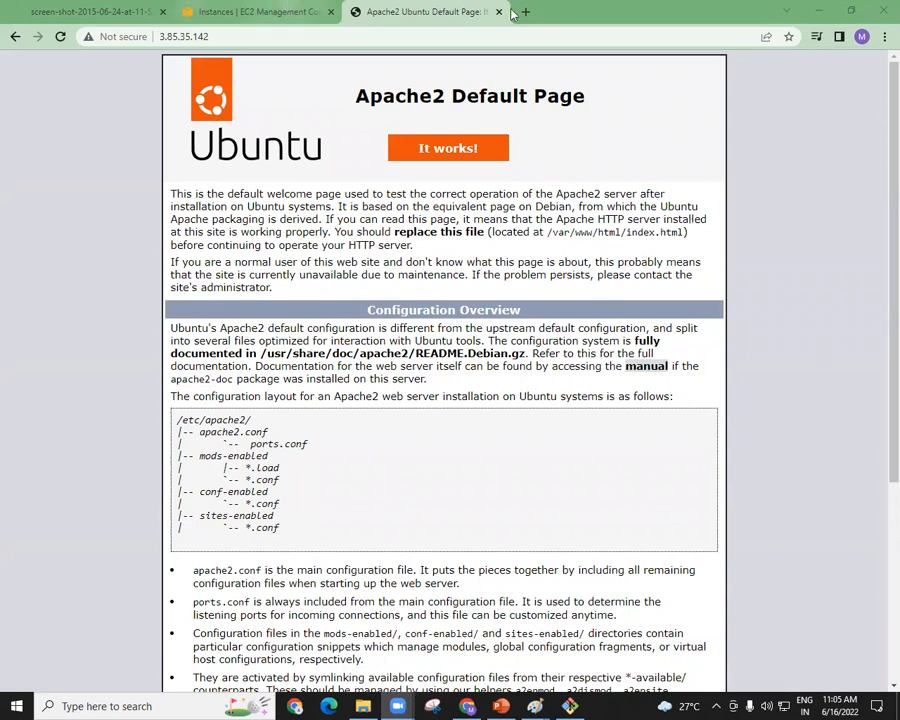
click(497, 12)
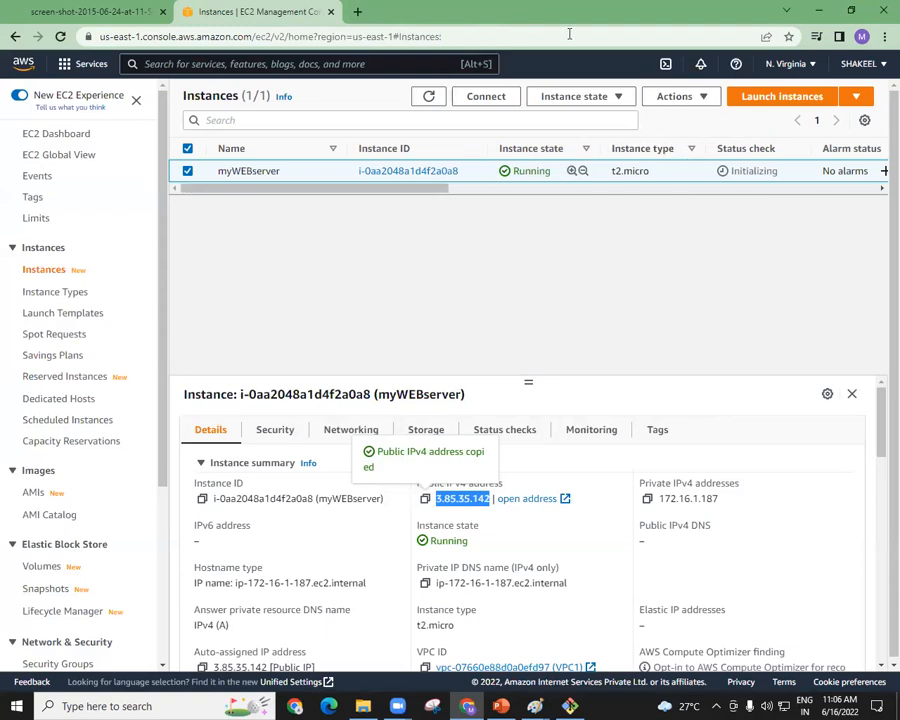
click(605, 97)
click(580, 206)
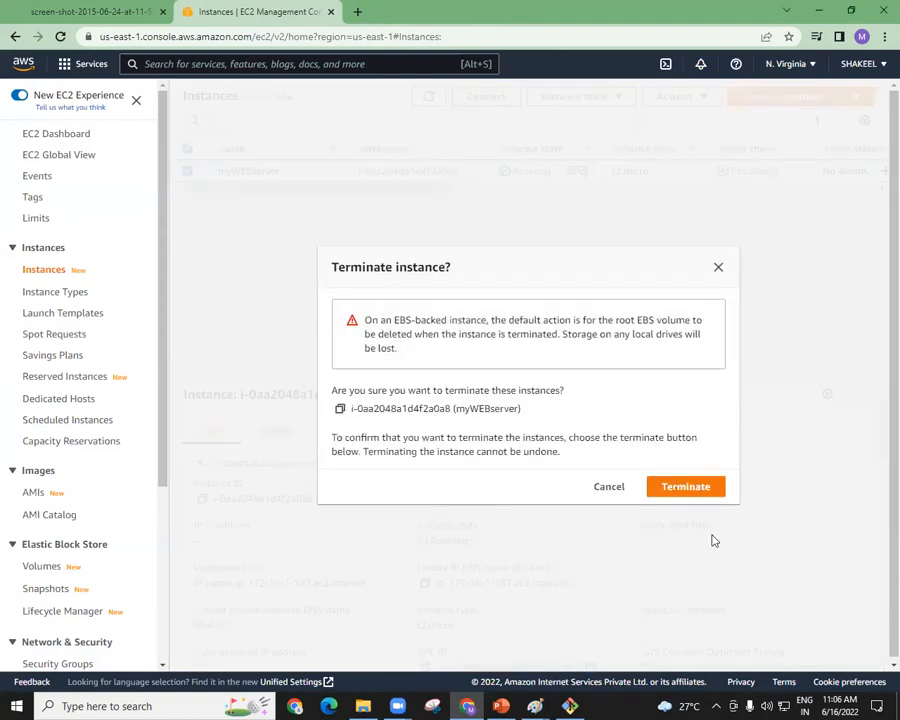
click(687, 487)
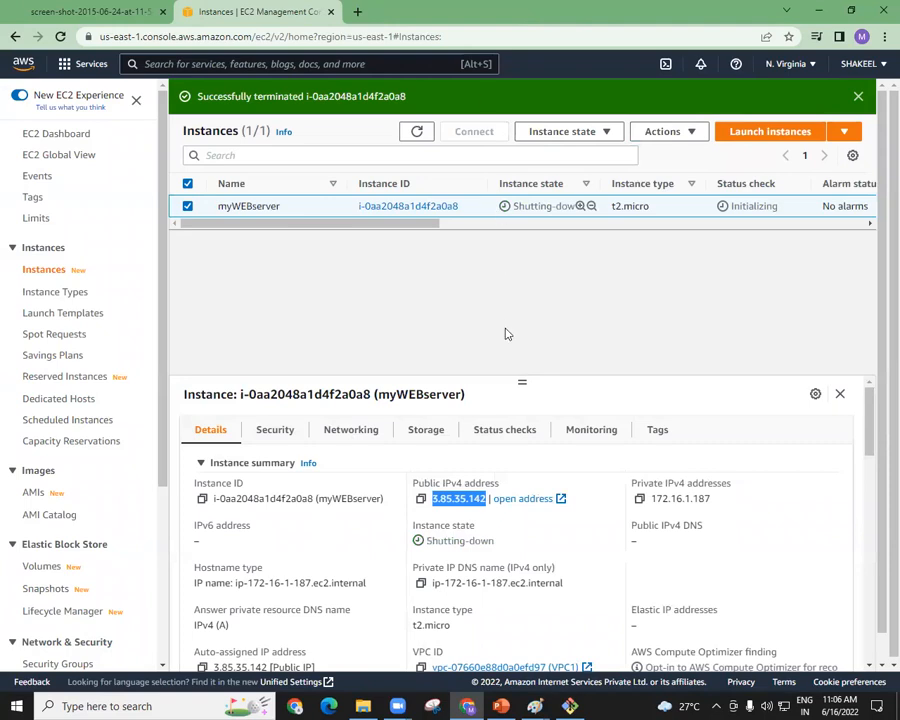
Refresh the instances list repeatedly and check the instance state of myWEBserver.
drag(432, 501, 482, 503)
click(477, 301)
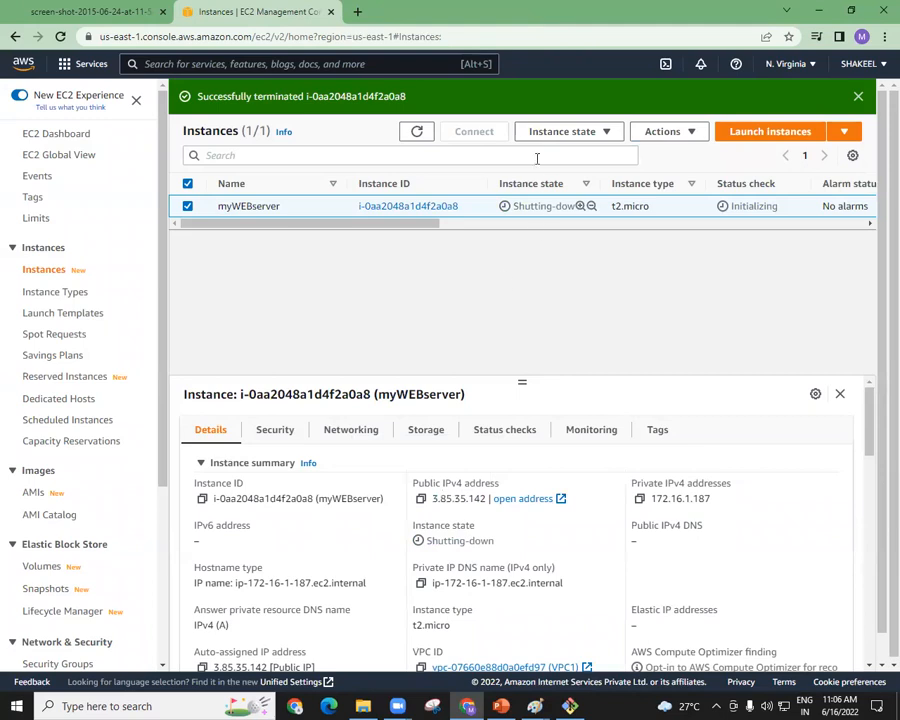
click(418, 132)
click(419, 132)
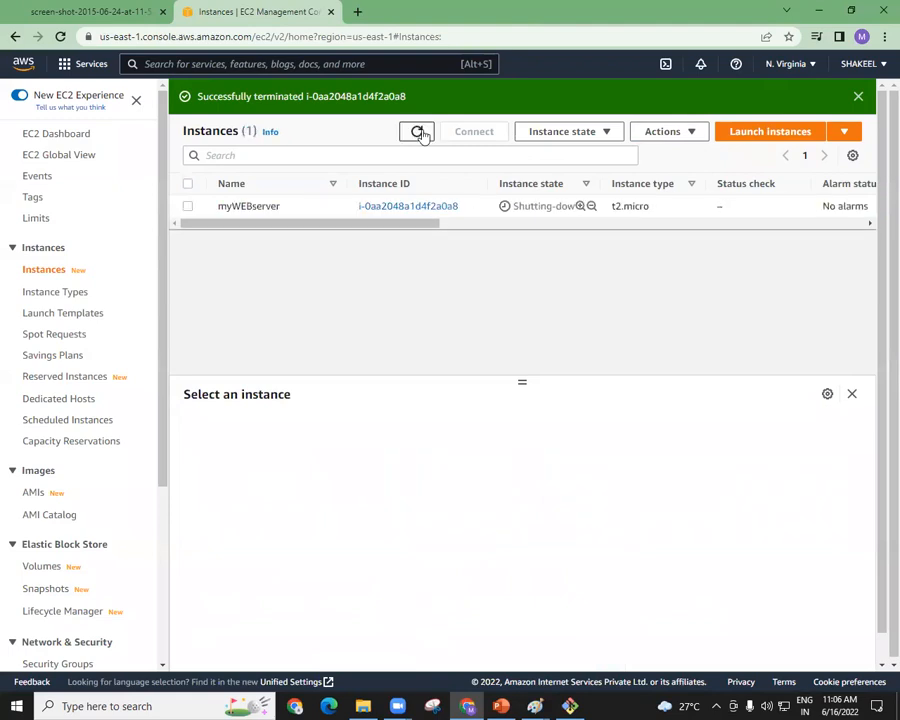
click(418, 132)
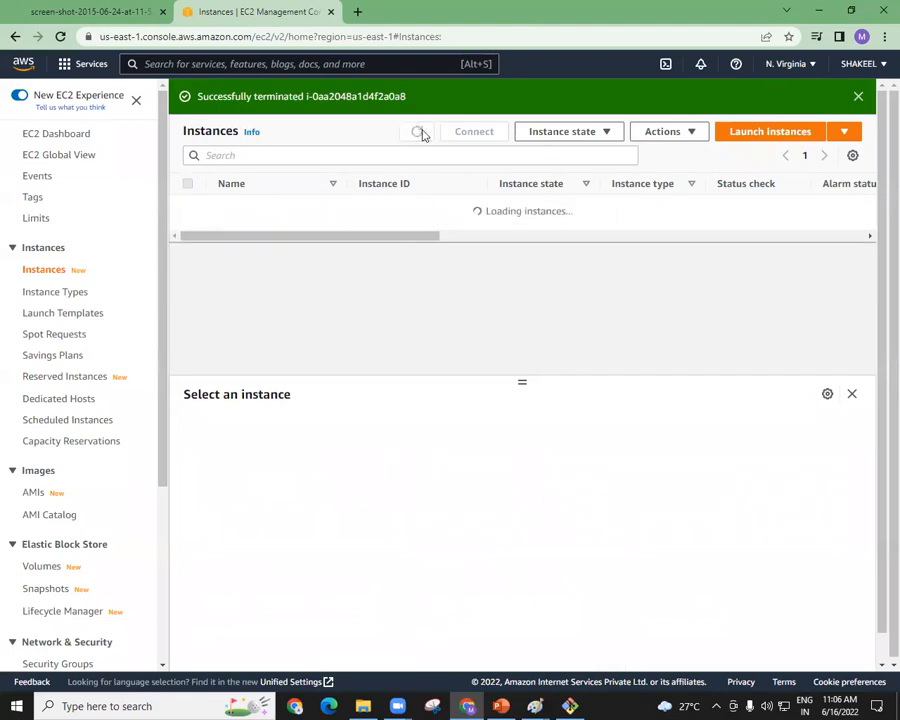
click(418, 132)
click(418, 132)
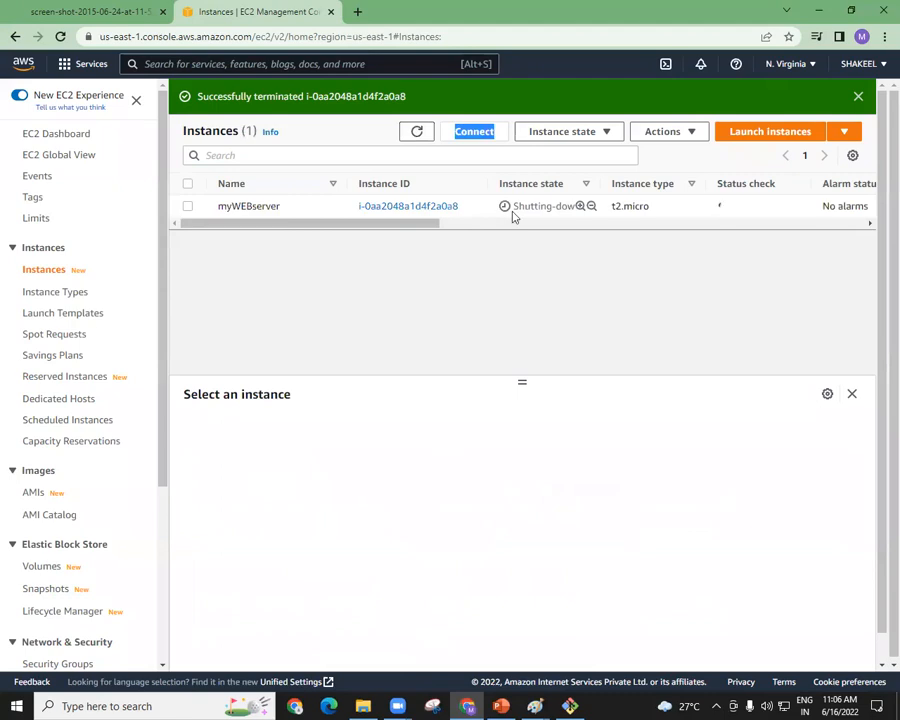
drag(514, 206, 572, 207)
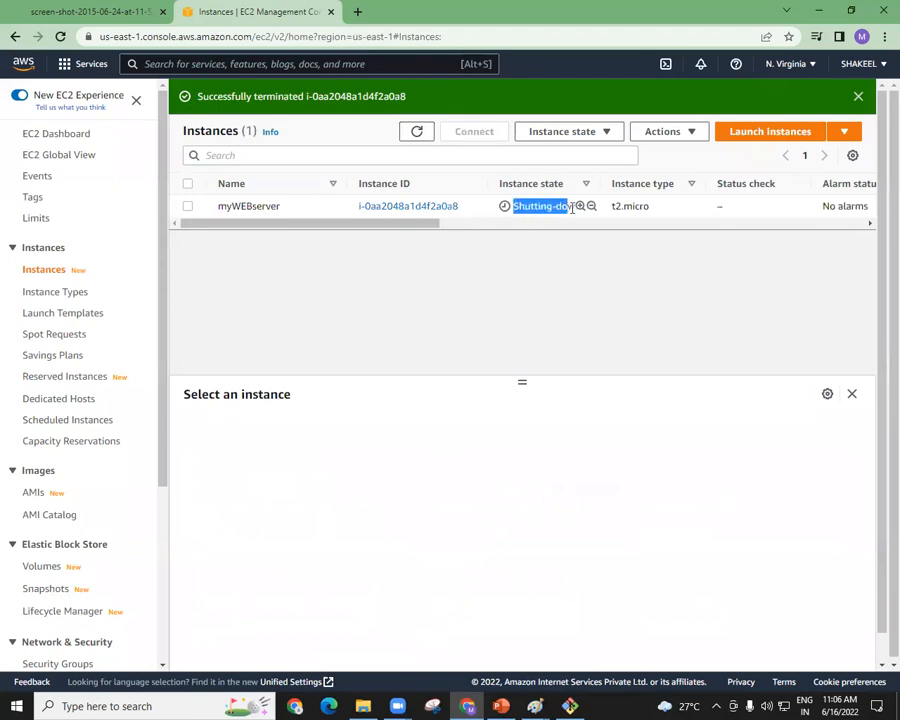
double_click(425, 138)
click(424, 138)
click(424, 138)
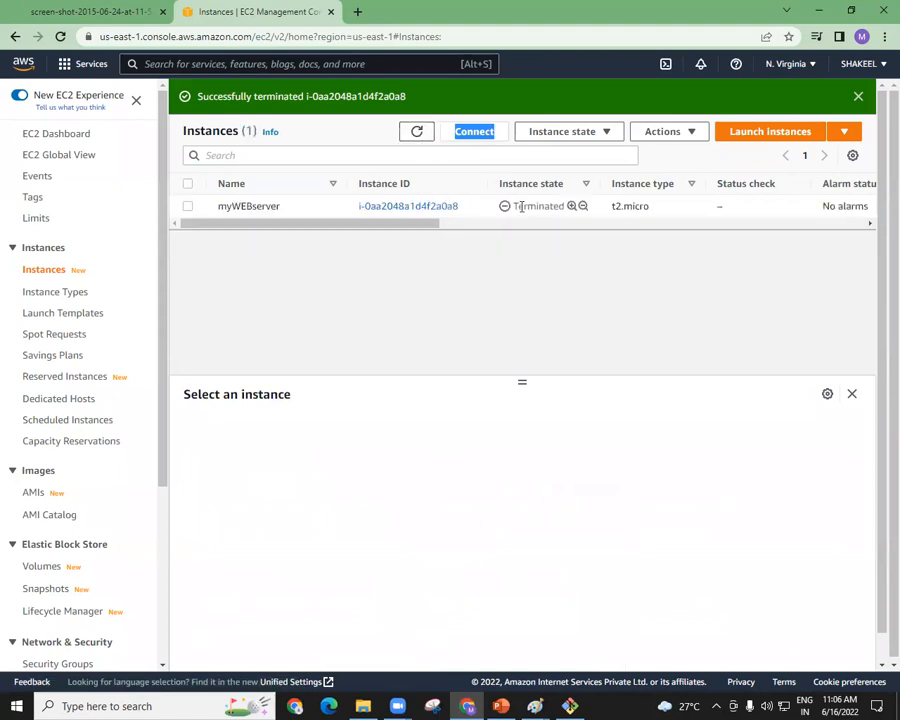
drag(511, 206, 571, 220)
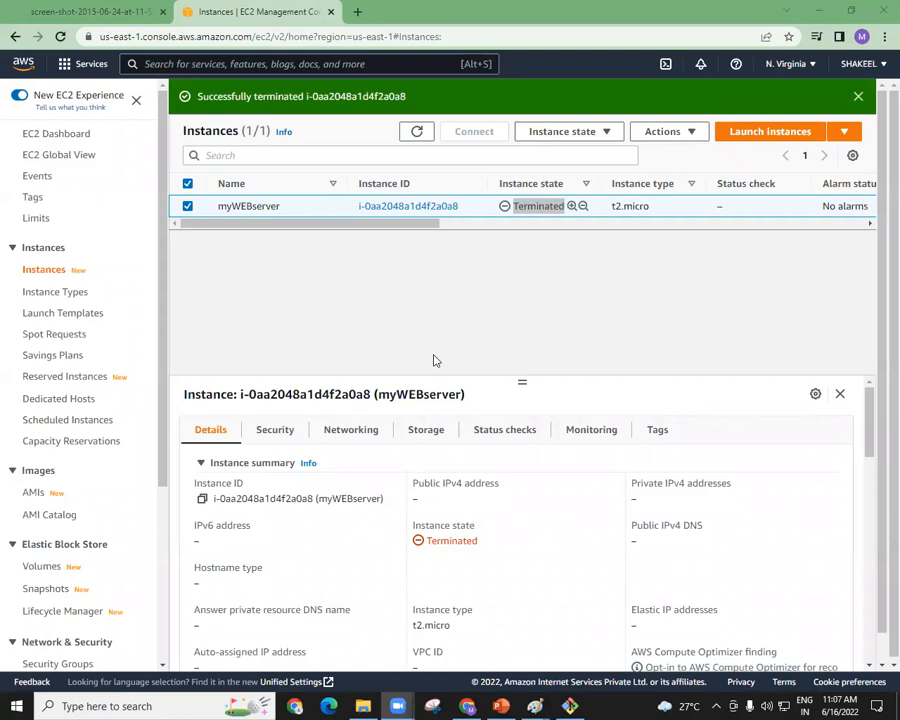
Open a Windows Command Prompt through Run with cmd and ping google.com.
key(super+r)
text(cmd)
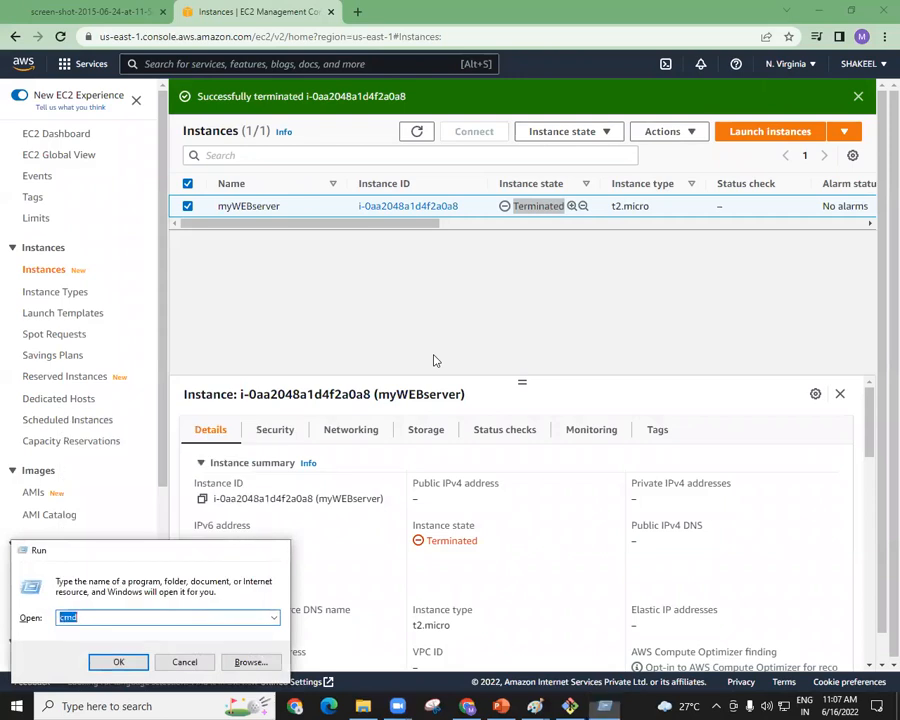
key(Return)
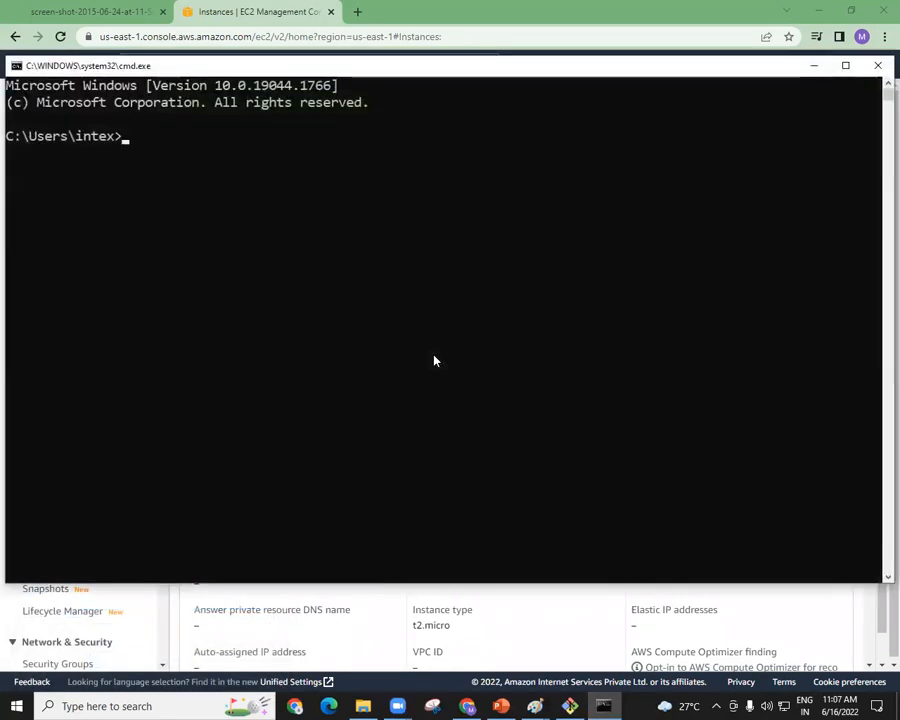
text(ping )
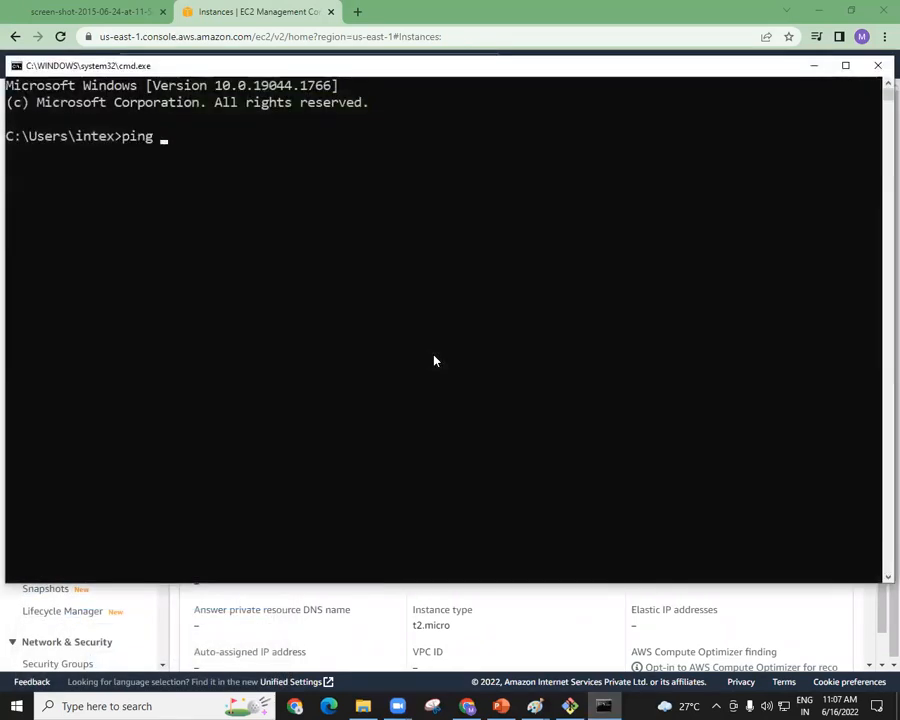
text(google)
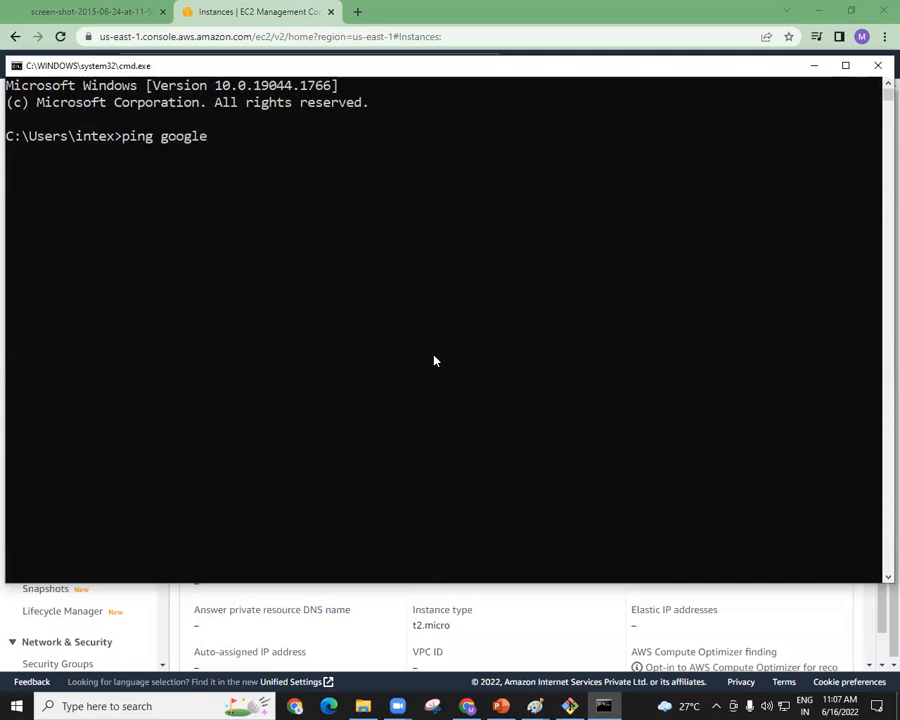
text(.com)
key(Return)
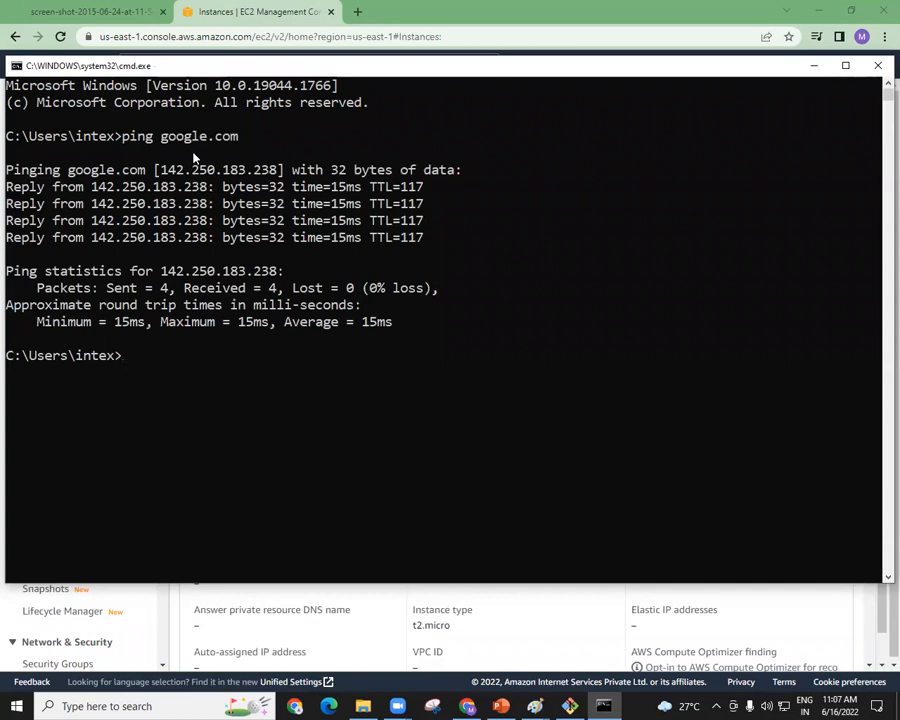
Copy the IP address 142.250.183.238 from the ping reply and open it in a new Chrome tab.
drag(122, 137, 238, 138)
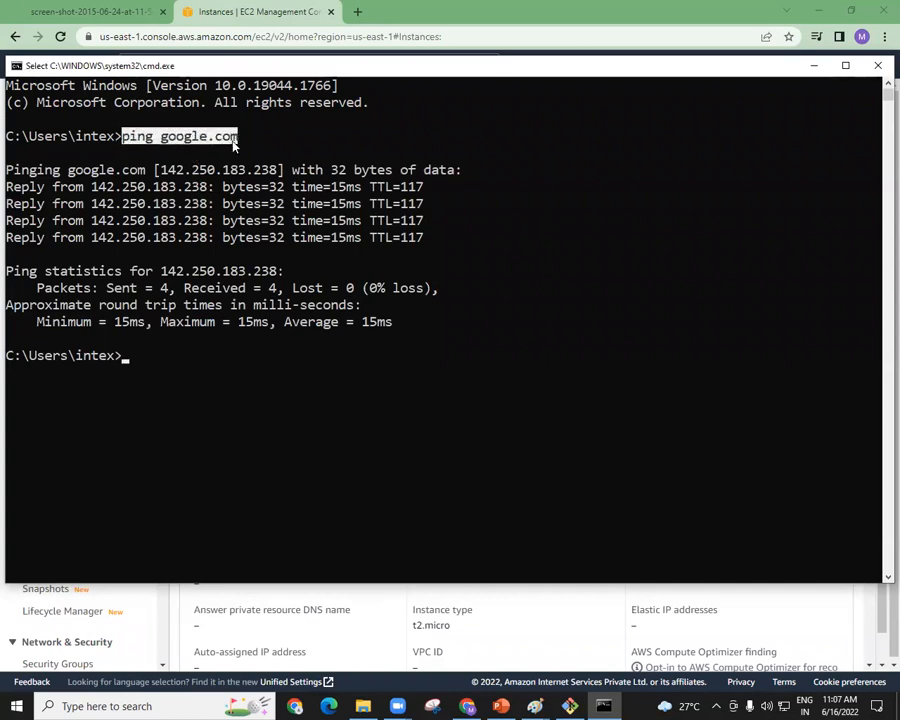
drag(91, 187, 207, 189)
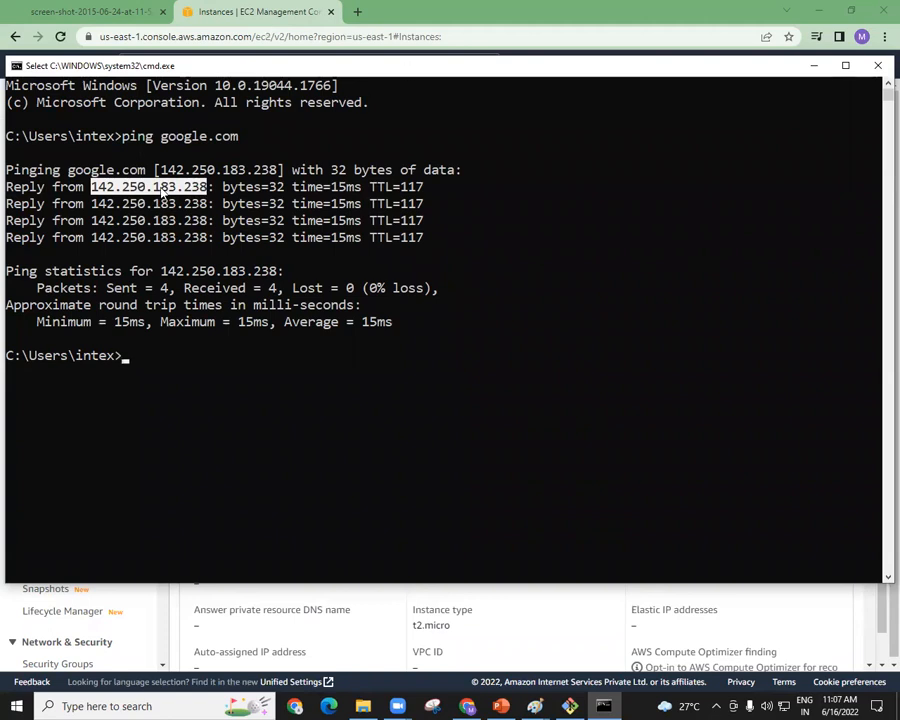
key(ctrl+c)
click(357, 12)
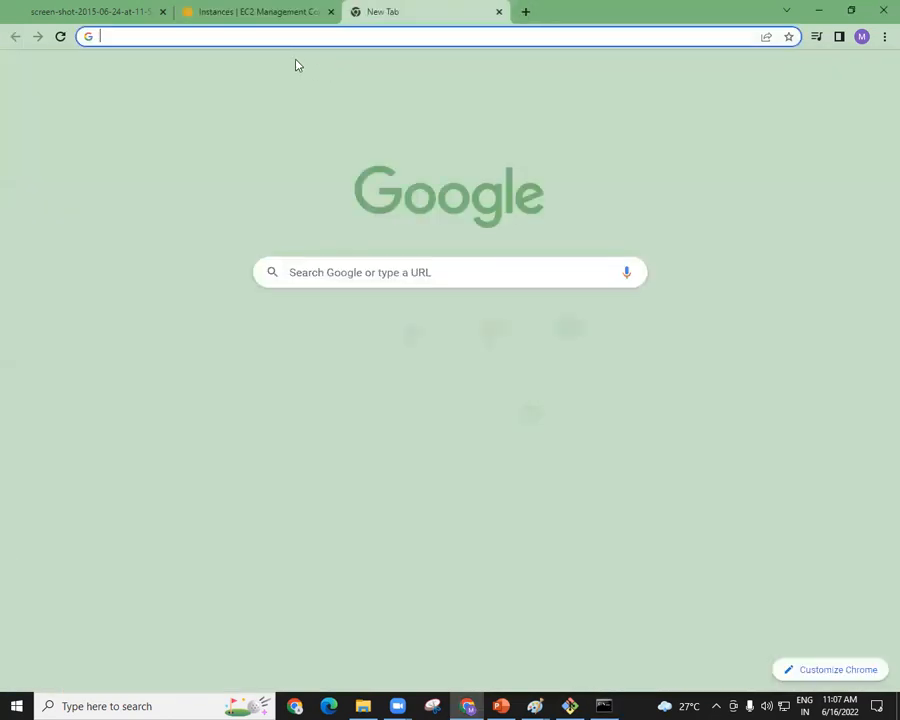
right_click(287, 38)
click(320, 134)
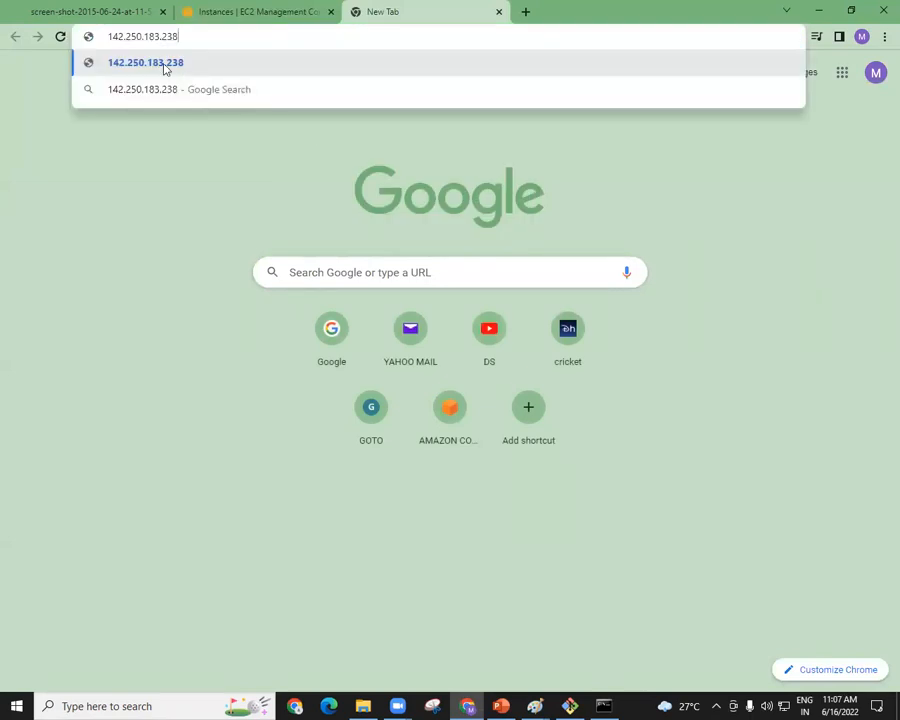
click(165, 66)
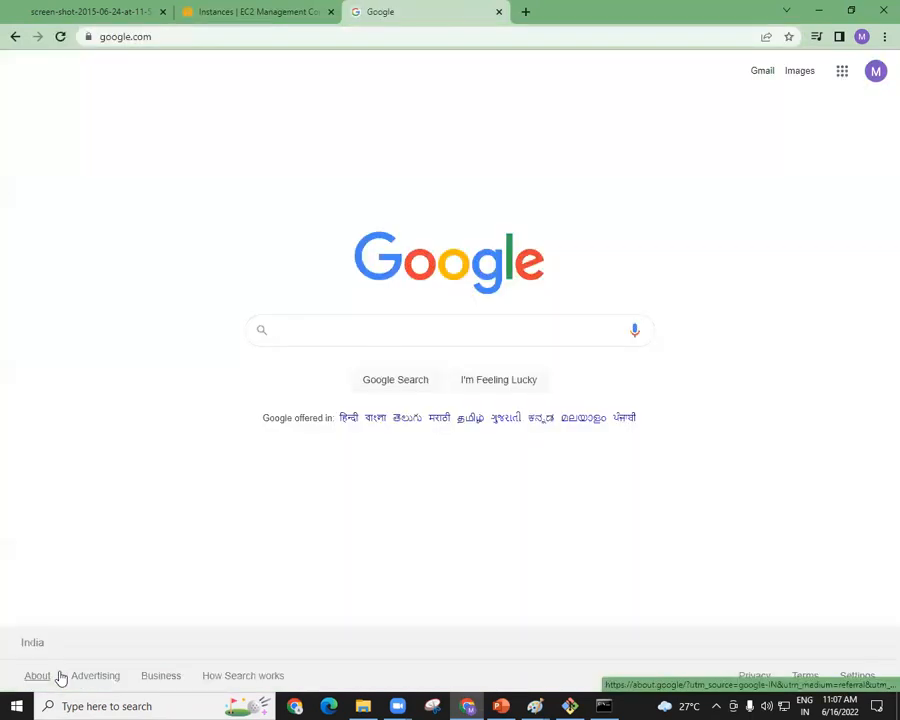
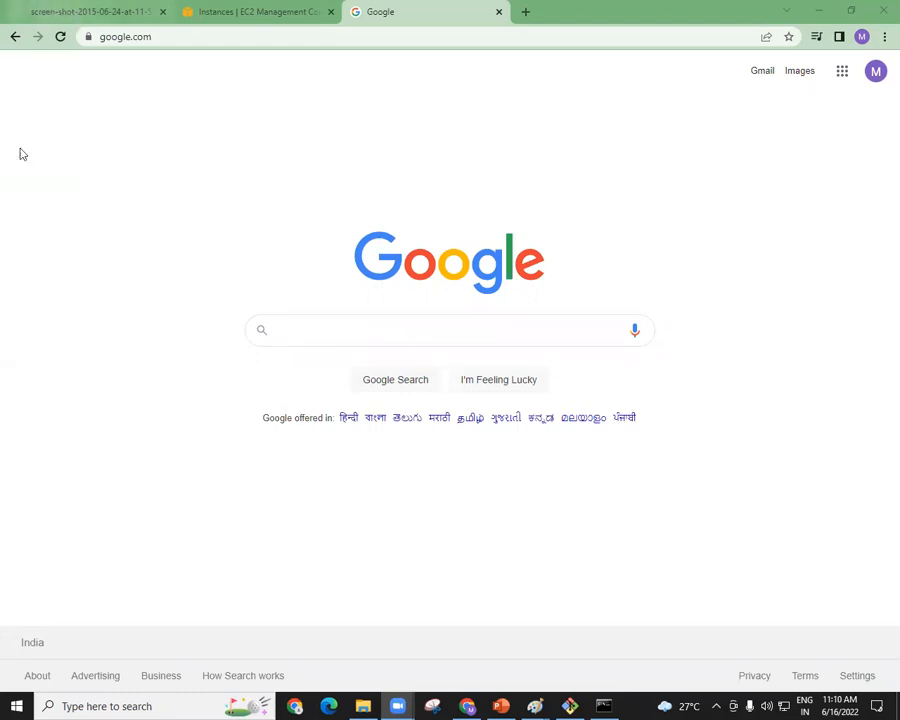
Switch to the Paint virtualization drawing, circle the blue VM in black and brush four strokes leading down towards it.
click(73, 202)
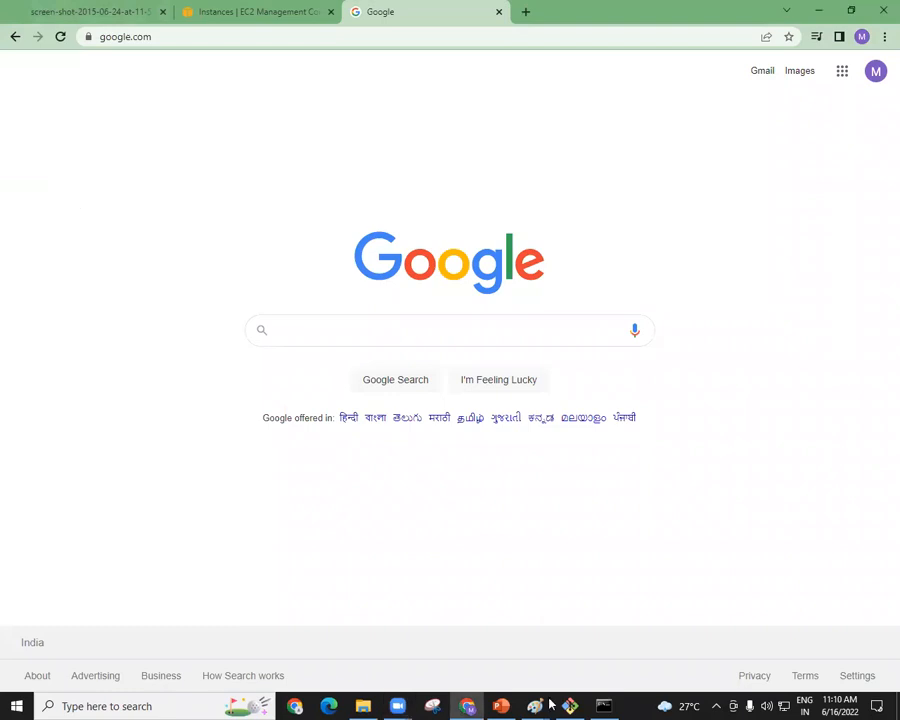
mouse_move(540, 704)
click(618, 640)
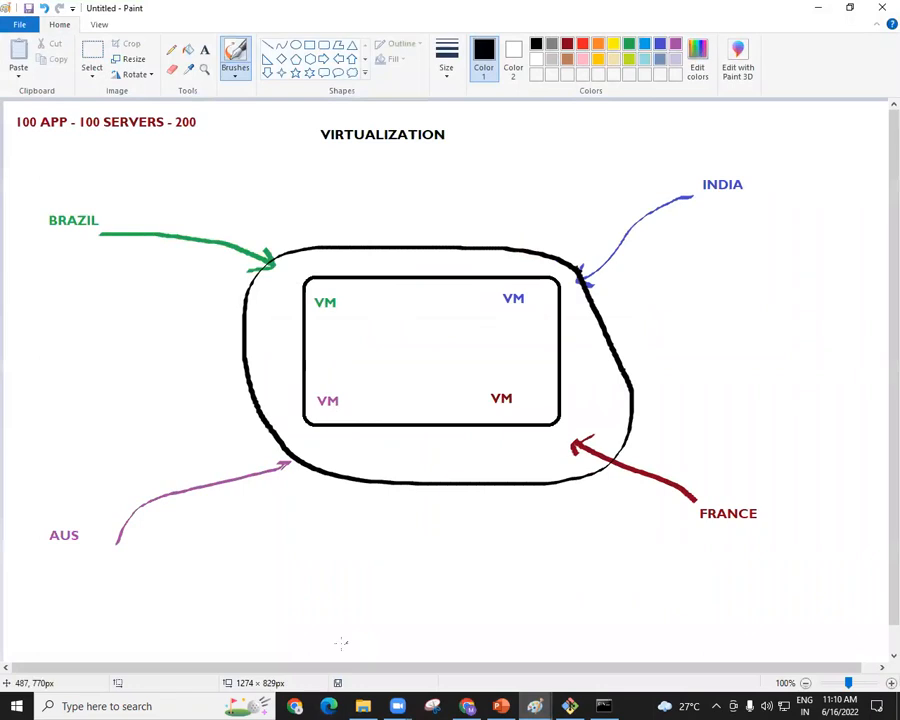
mouse_move(527, 290)
mouse_down()
mouse_move(486, 284)
mouse_move(512, 319)
mouse_move(538, 281)
mouse_move(517, 272)
mouse_up()
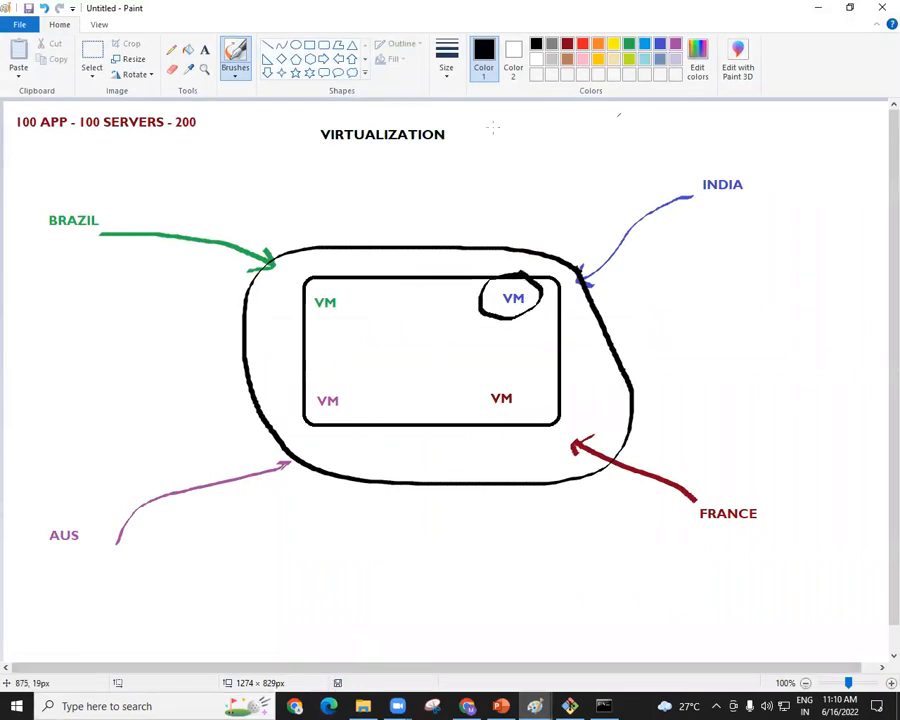
drag(455, 203, 478, 260)
mouse_move(489, 186)
mouse_down()
mouse_move(491, 248)
mouse_move(508, 250)
mouse_up()
drag(522, 214, 522, 250)
Handwrite 2000 and 25000 in black beside the VIRTUALIZATION title, separated by a long slanted stroke.
mouse_move(457, 150)
mouse_down()
mouse_move(483, 166)
mouse_move(501, 142)
mouse_move(523, 152)
mouse_move(532, 139)
mouse_move(548, 151)
mouse_move(559, 137)
mouse_up()
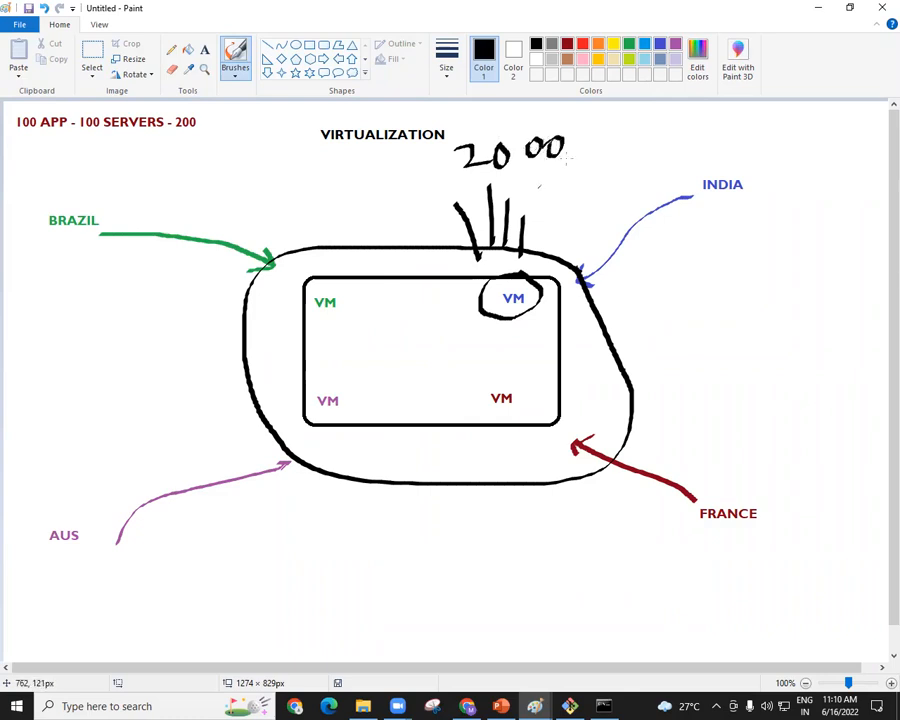
drag(585, 115, 572, 216)
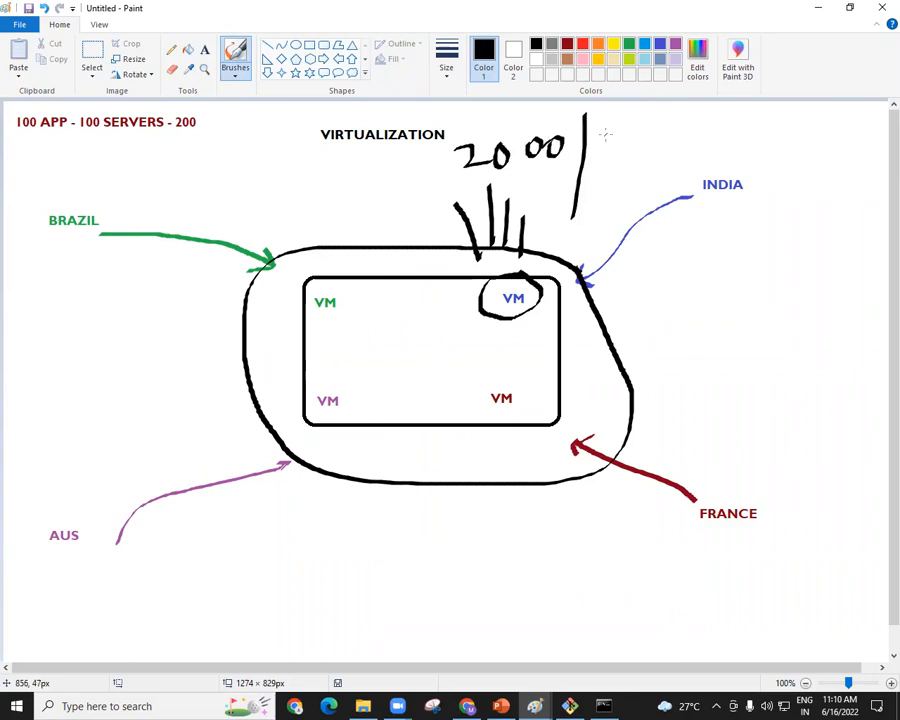
mouse_move(604, 138)
mouse_down()
mouse_move(615, 155)
mouse_move(656, 163)
mouse_move(672, 122)
mouse_move(690, 155)
mouse_move(704, 138)
mouse_move(747, 145)
mouse_move(741, 135)
mouse_up()
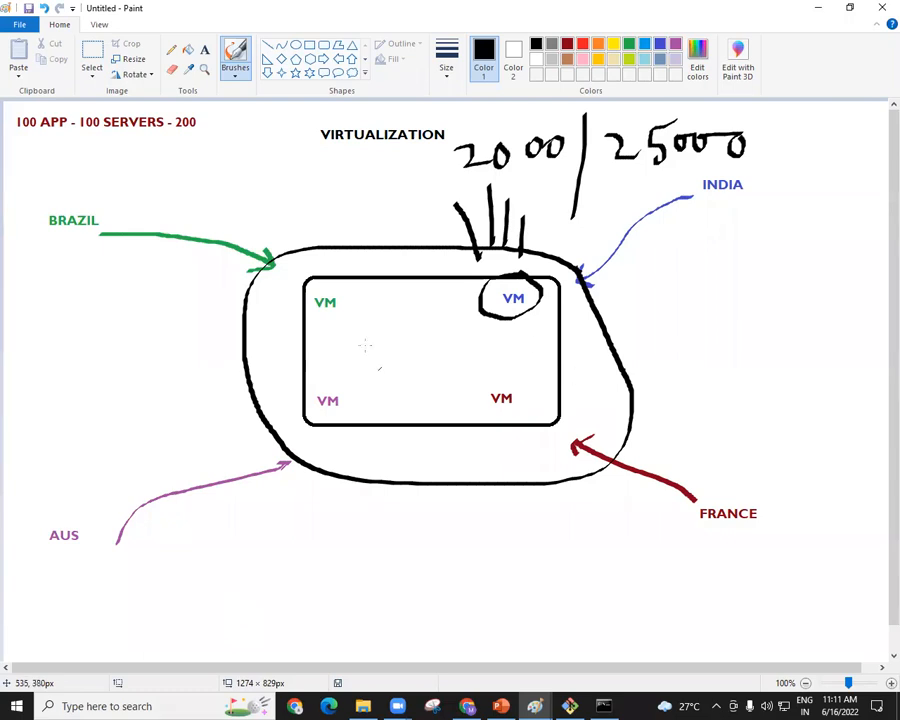
Circle the handwritten 2000 and draw a black arrow pointing up to 25000.
drag(493, 189, 572, 169)
mouse_move(578, 112)
mouse_down()
mouse_move(547, 114)
mouse_move(432, 165)
mouse_move(485, 187)
mouse_move(578, 168)
mouse_up()
mouse_move(656, 204)
mouse_down()
mouse_move(668, 186)
mouse_move(677, 256)
mouse_up()
drag(665, 183, 681, 190)
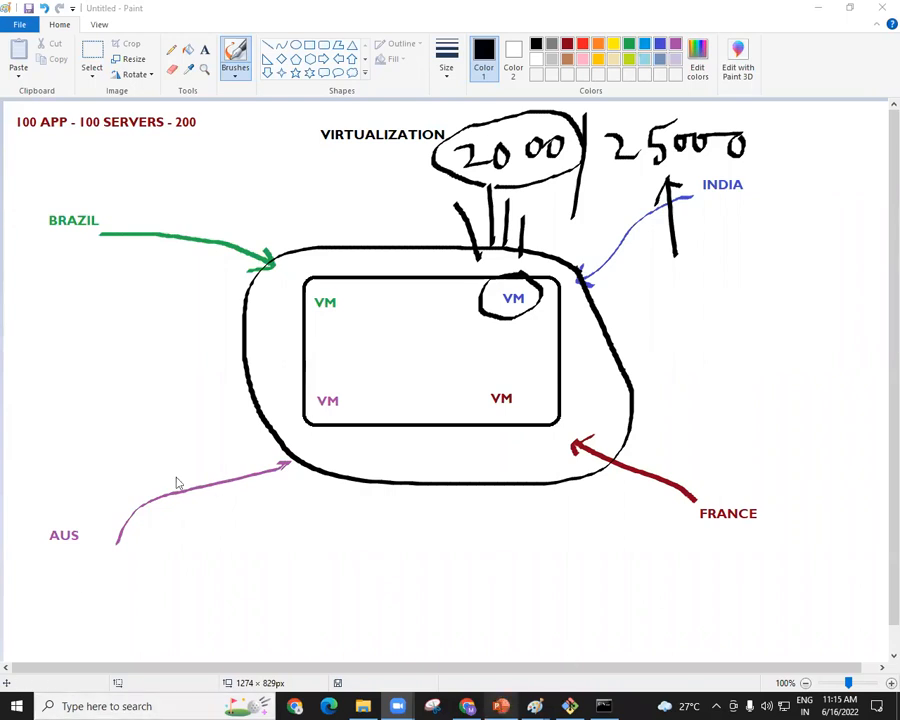
Switch to the PowerPoint presentation and start the slide show from the Cloud Computing diagram on slide 20.
key(alt+Tab)
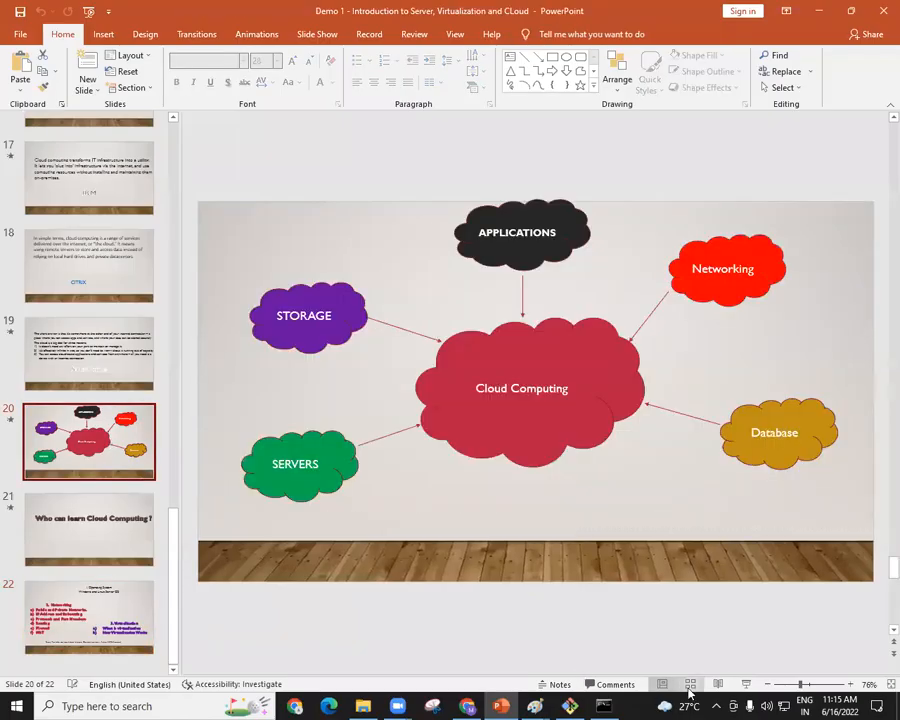
click(745, 684)
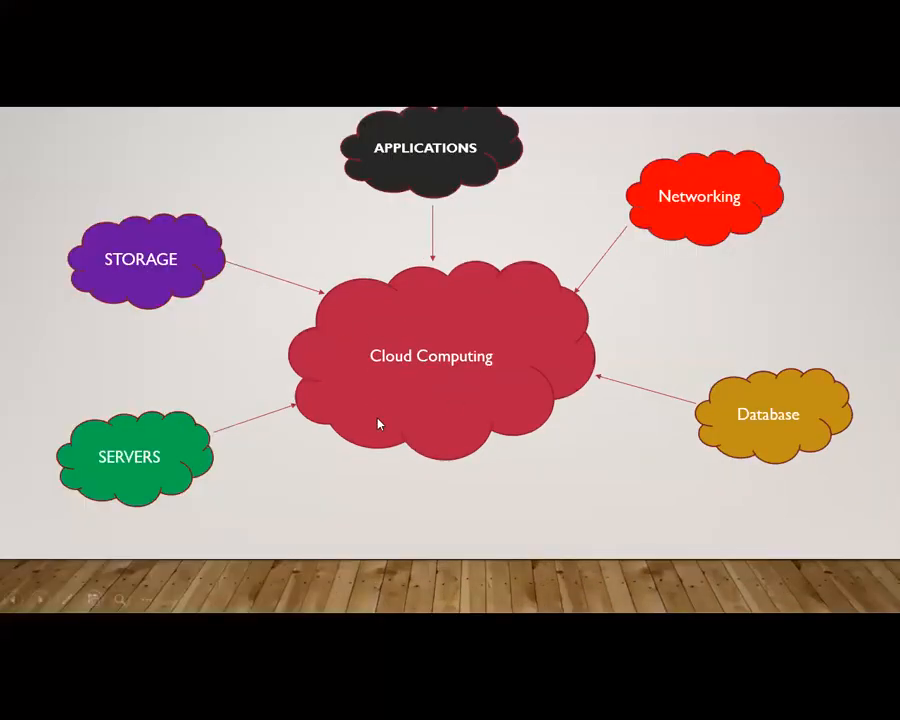
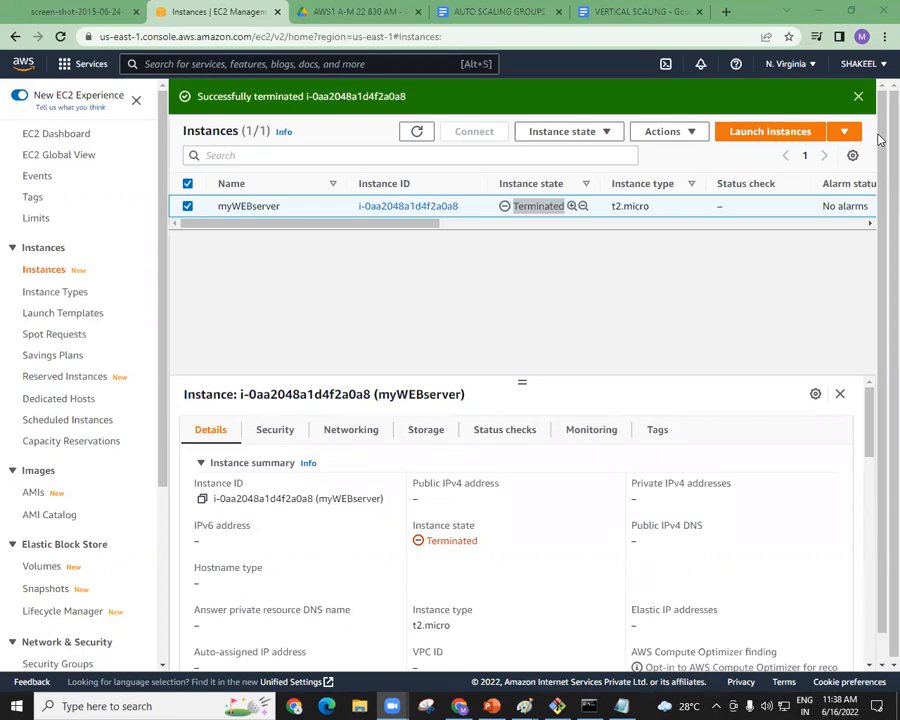
Look through the EC2 console's navigation list from Instances down to the Load Balancing and Auto Scaling sections and back.
drag(161, 150, 180, 129)
scroll(149, 446, down, 3)
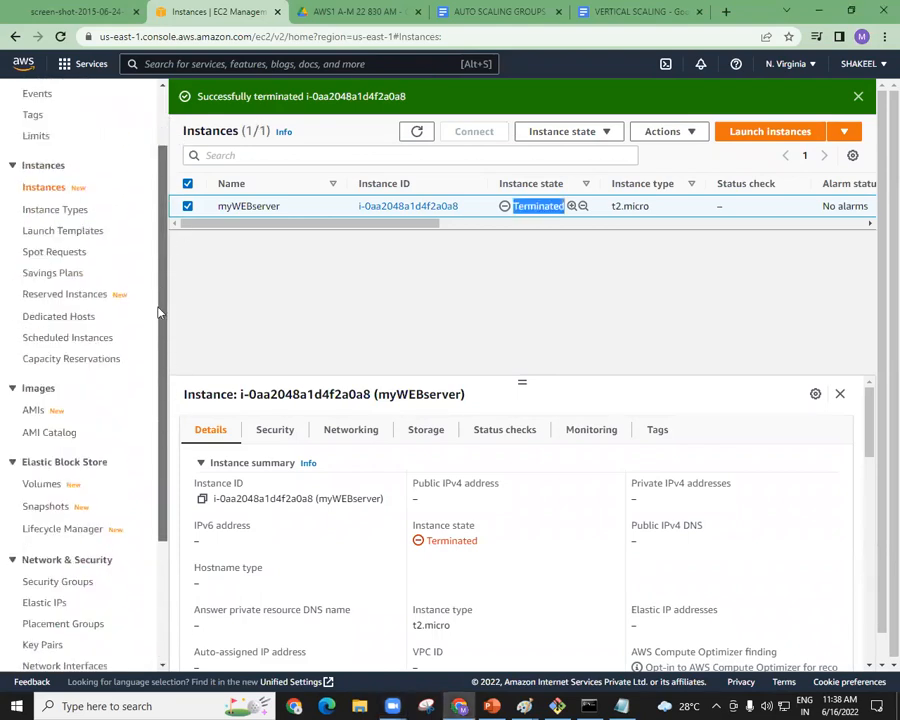
scroll(100, 270, up, 3)
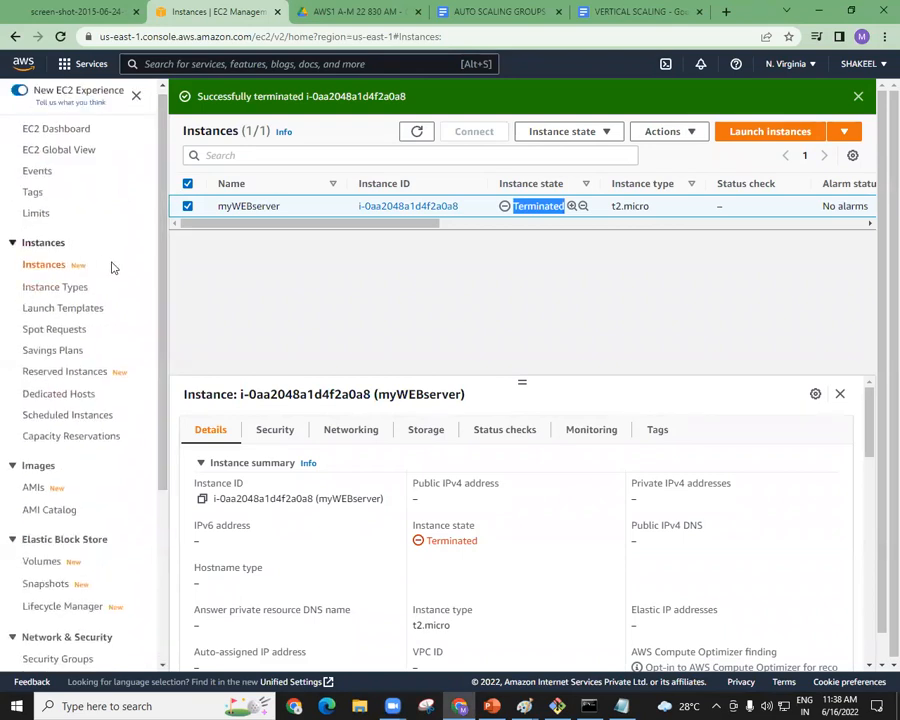
drag(163, 261, 167, 468)
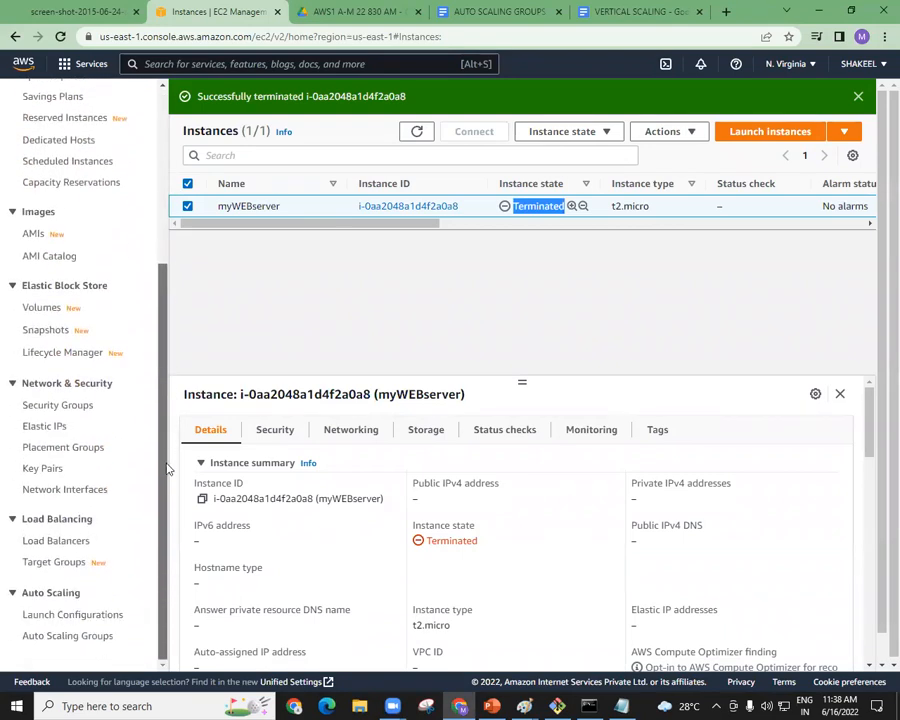
click(42, 615)
drag(161, 306, 159, 133)
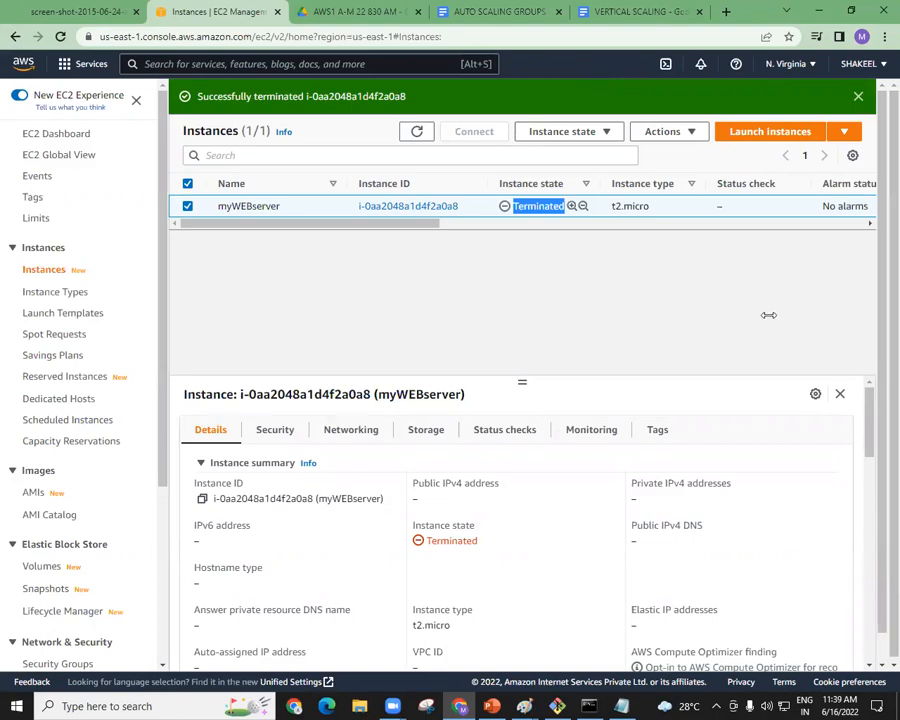
click(137, 185)
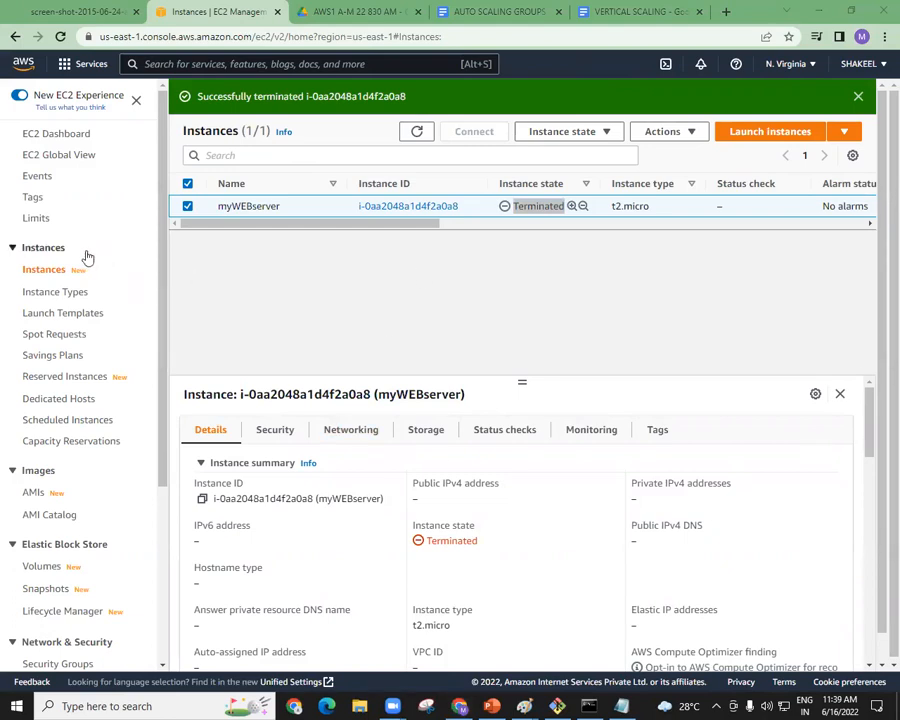
Change the EC2 console's region to Asia Pacific (Mumbai).
click(877, 472)
mouse_move(870, 440)
mouse_down()
mouse_move(866, 530)
mouse_move(866, 418)
mouse_up()
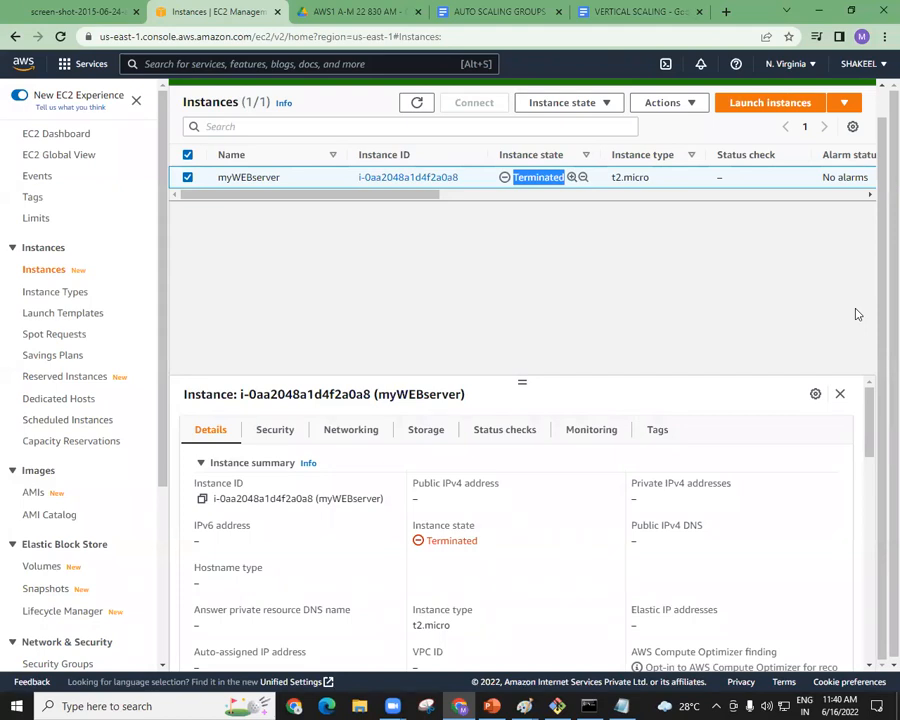
click(814, 68)
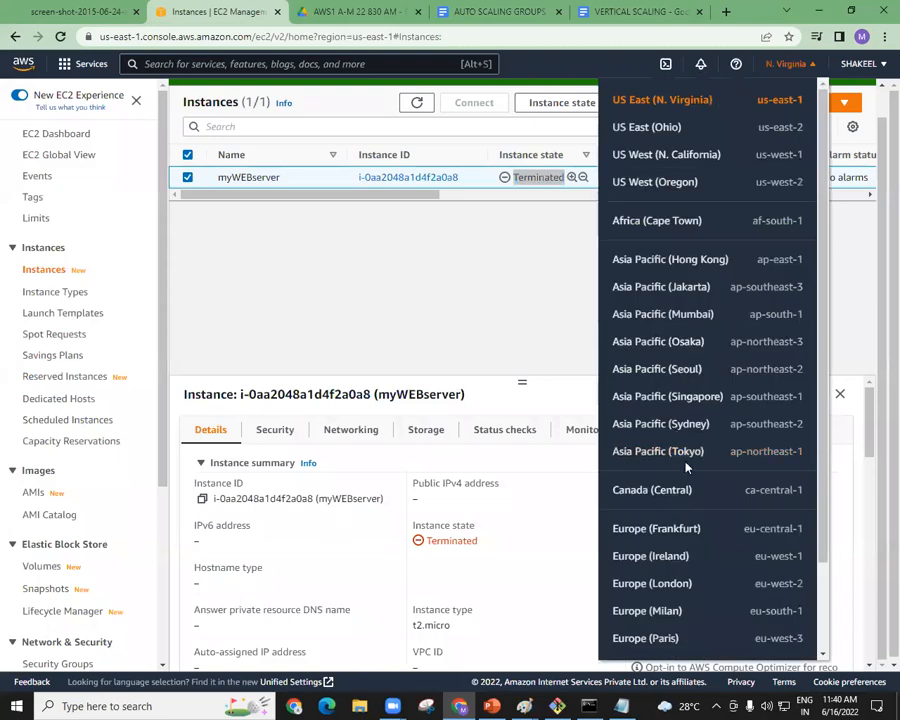
click(670, 320)
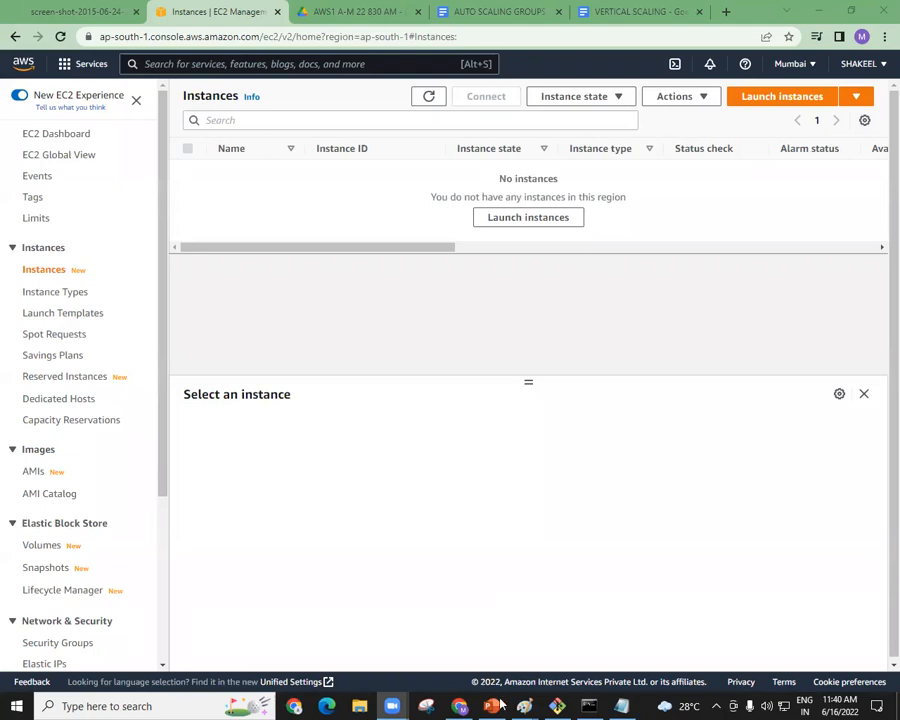
Switch to File Explorer in a maximized window and open the New Volume (E:) drive from This PC.
mouse_move(473, 705)
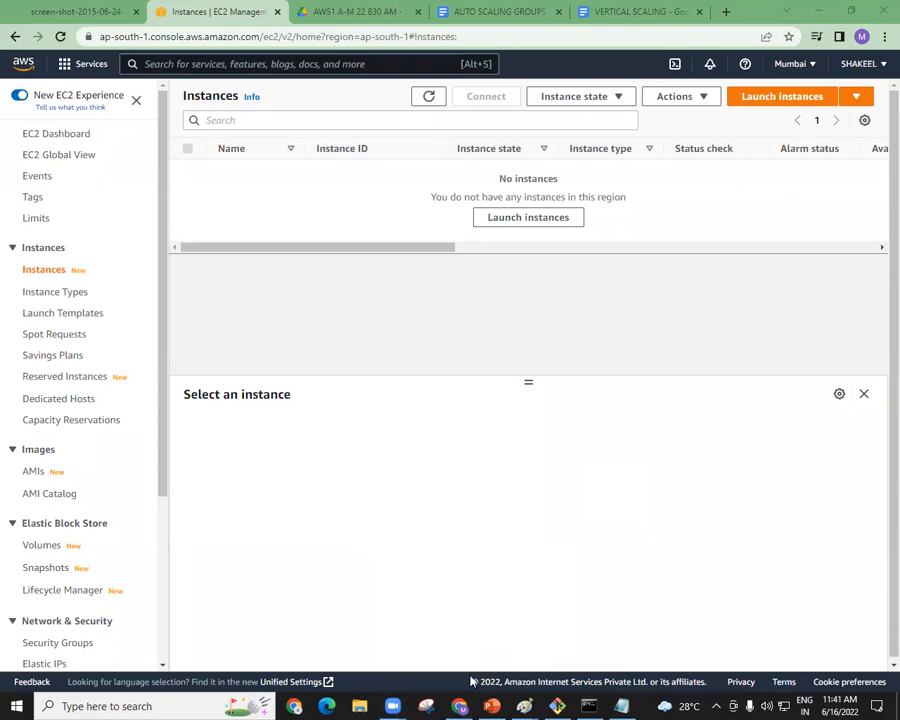
click(359, 706)
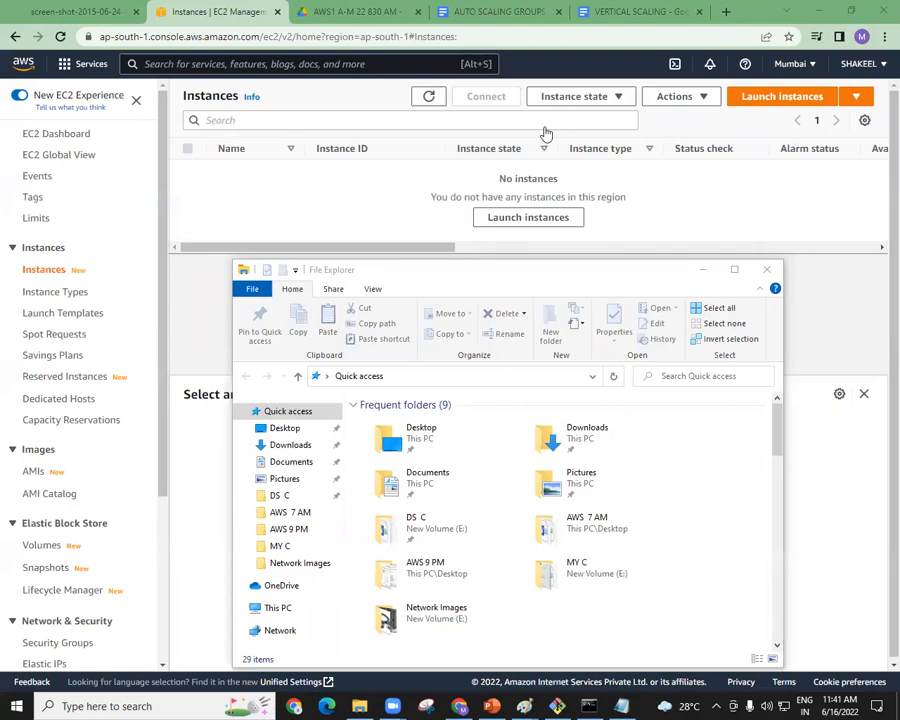
double_click(542, 268)
click(70, 345)
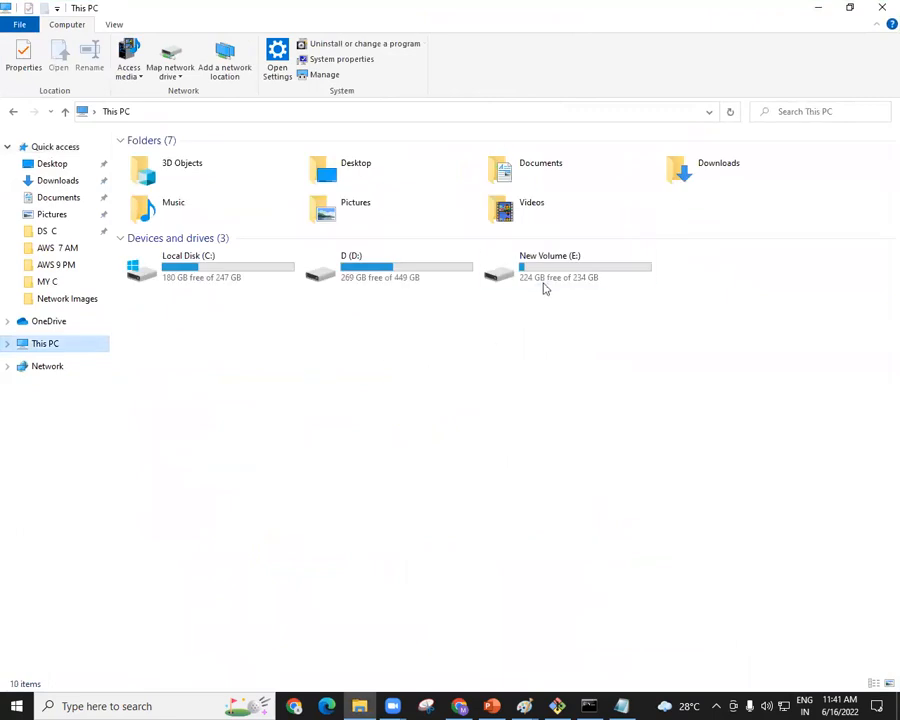
double_click(545, 270)
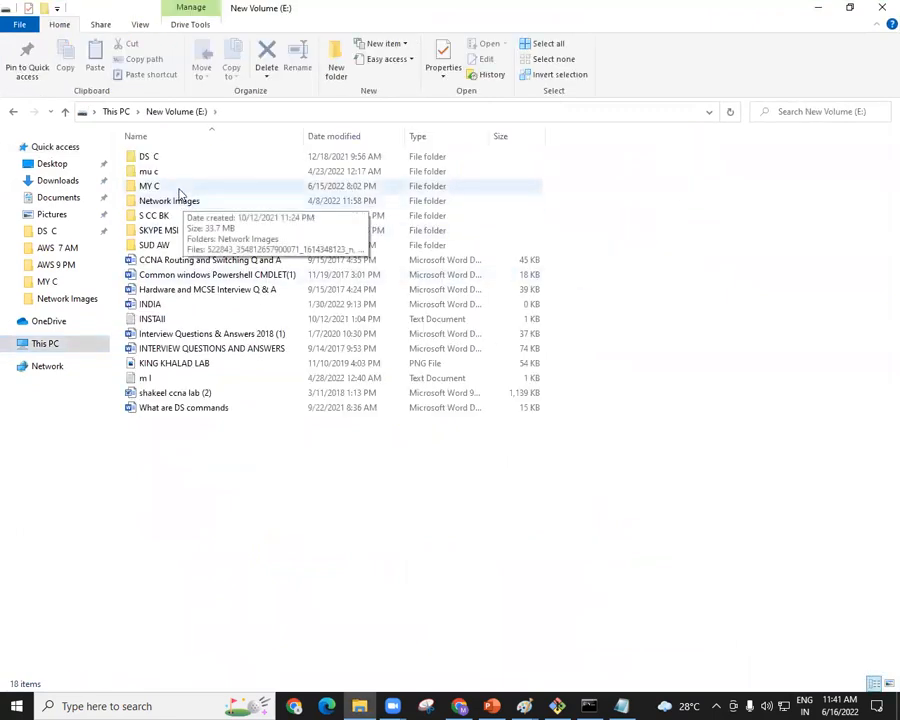
Open Demo 2 - Introduction to Cloud Computing from MY C's Introduction to AWS folder and start its slide show at the IaaS diagram on slide 7.
double_click(180, 190)
double_click(184, 188)
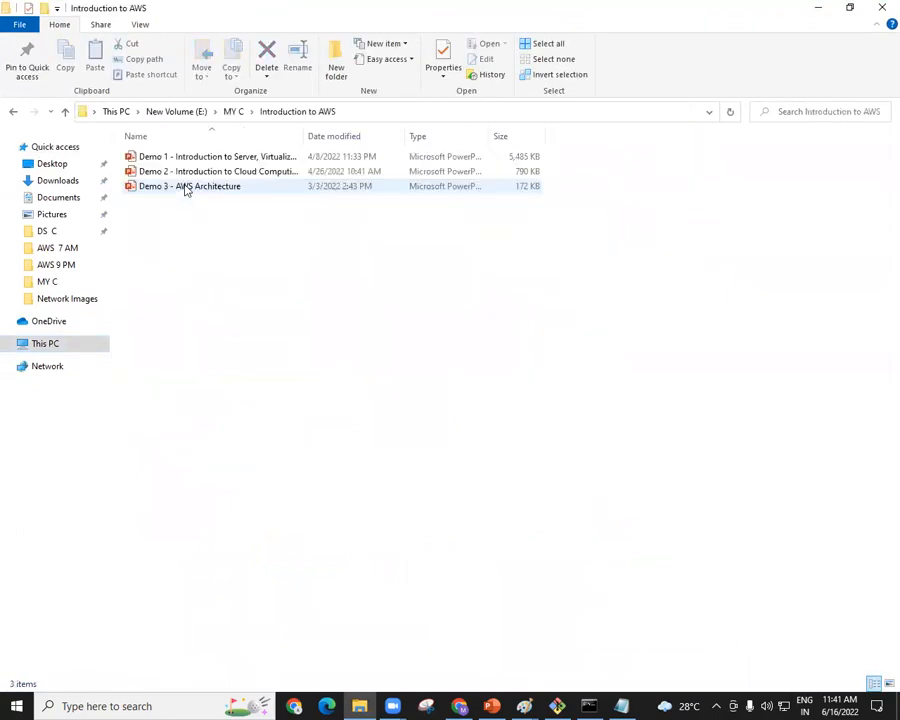
double_click(241, 175)
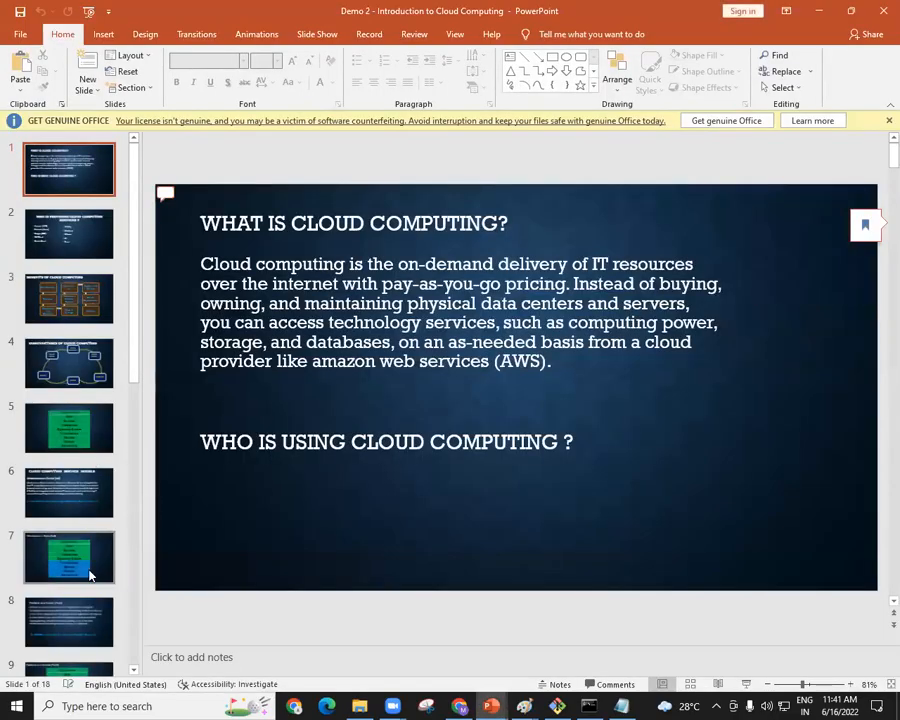
click(87, 574)
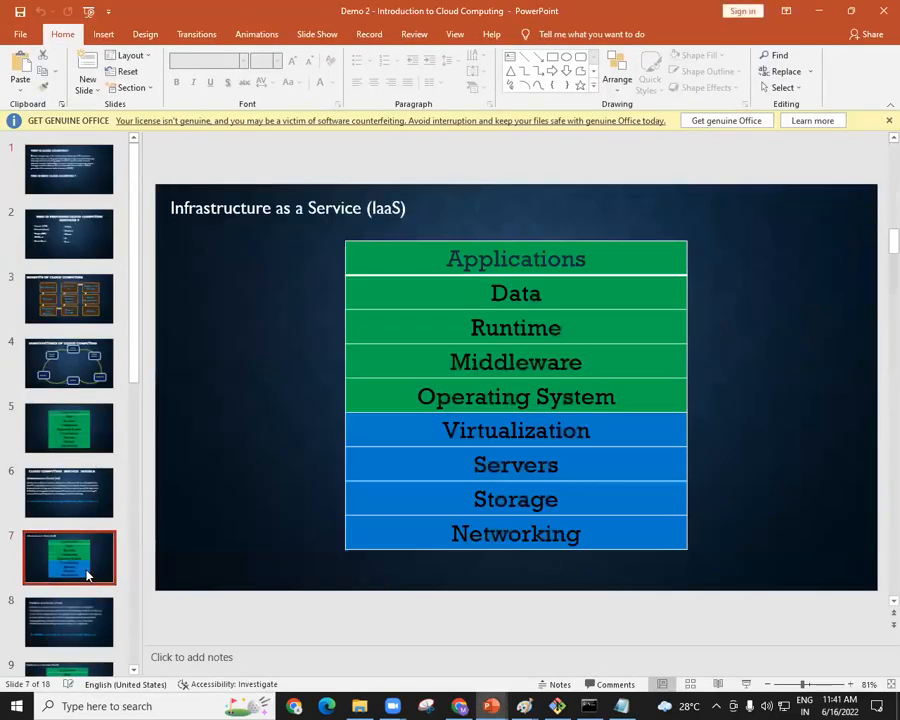
click(747, 685)
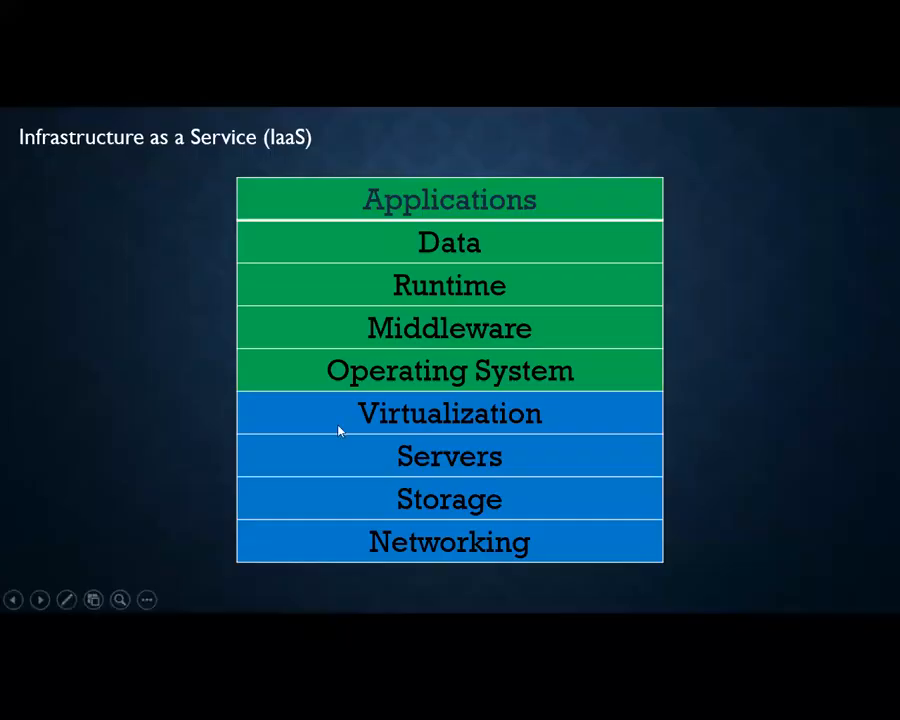